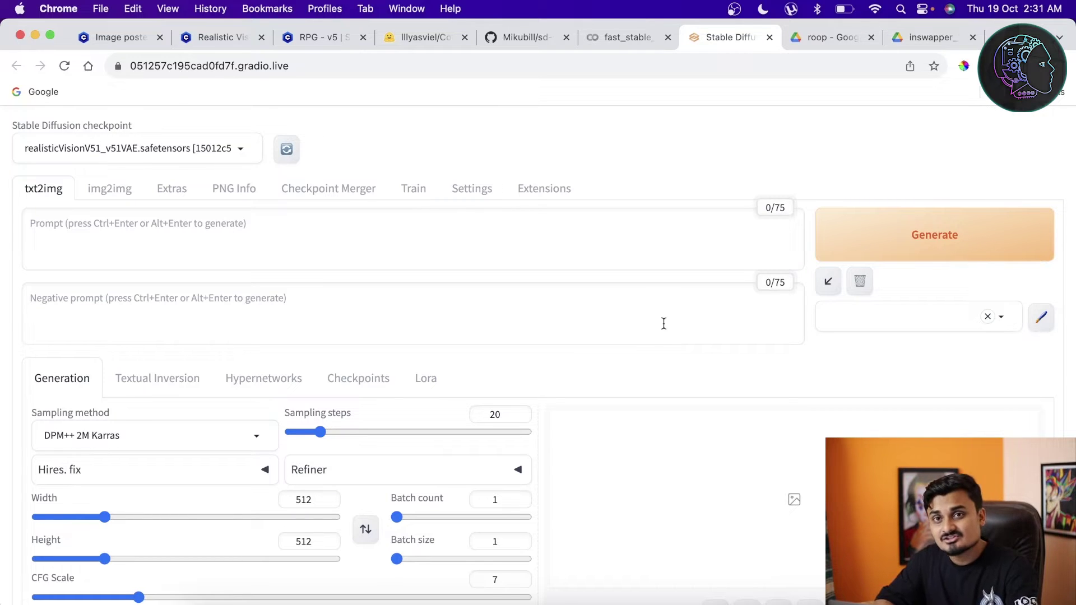
Load the list of available extensions from the default AUTOMATIC1111 index URL
{"action": "left_click", "coordinate": [548, 199]}
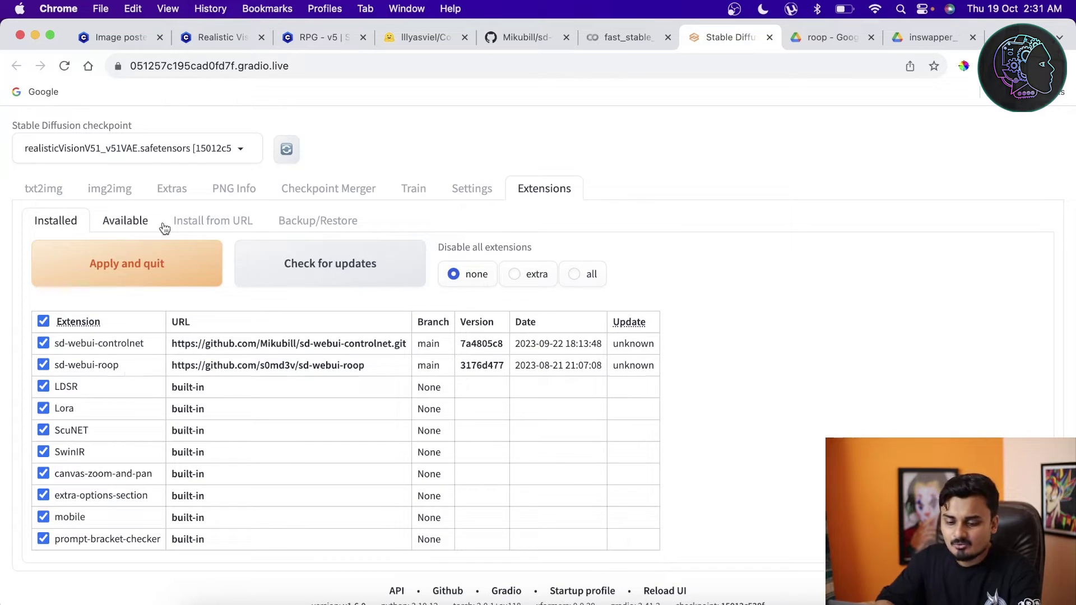
{"action": "left_click", "coordinate": [133, 222]}
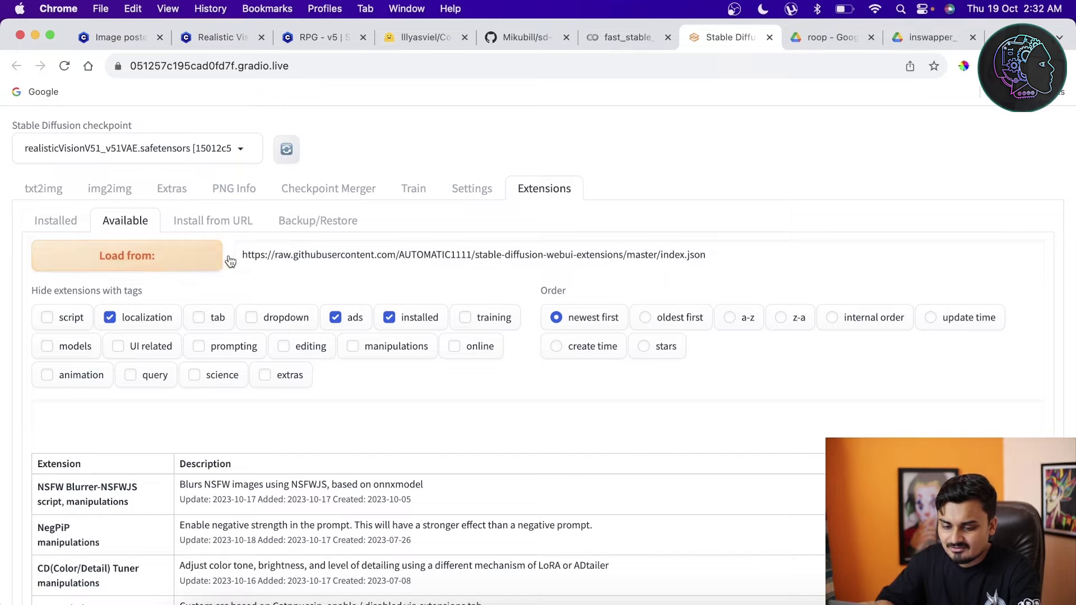
{"action": "left_click", "coordinate": [149, 256]}
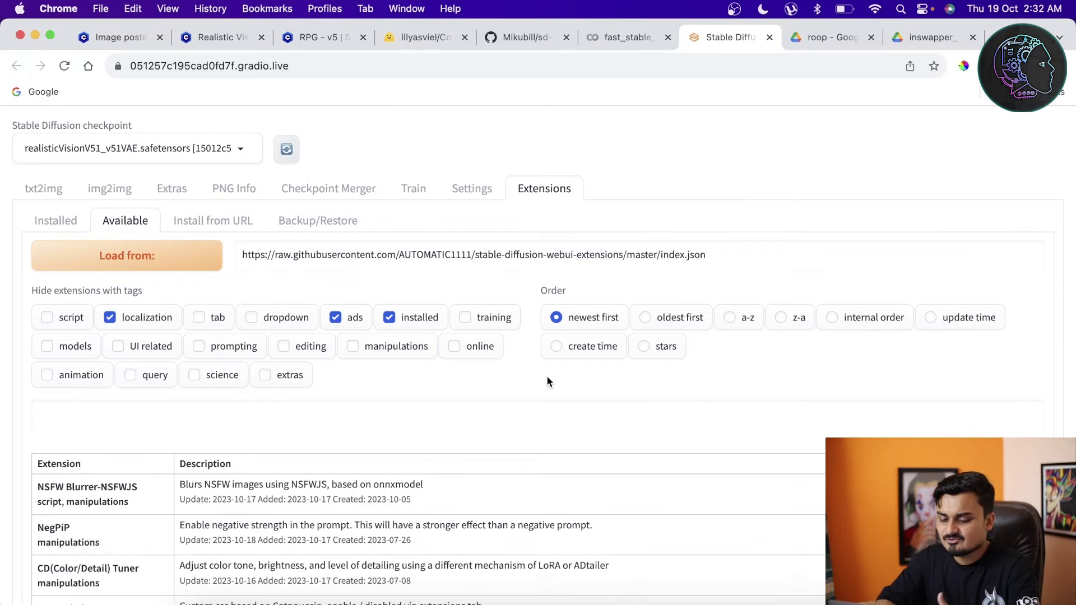
Search the available extensions for "roop", close the search and return to the installed extensions list
{"action": "scroll", "coordinate": [510, 456], "scroll_direction": "down", "scroll_amount": 5}
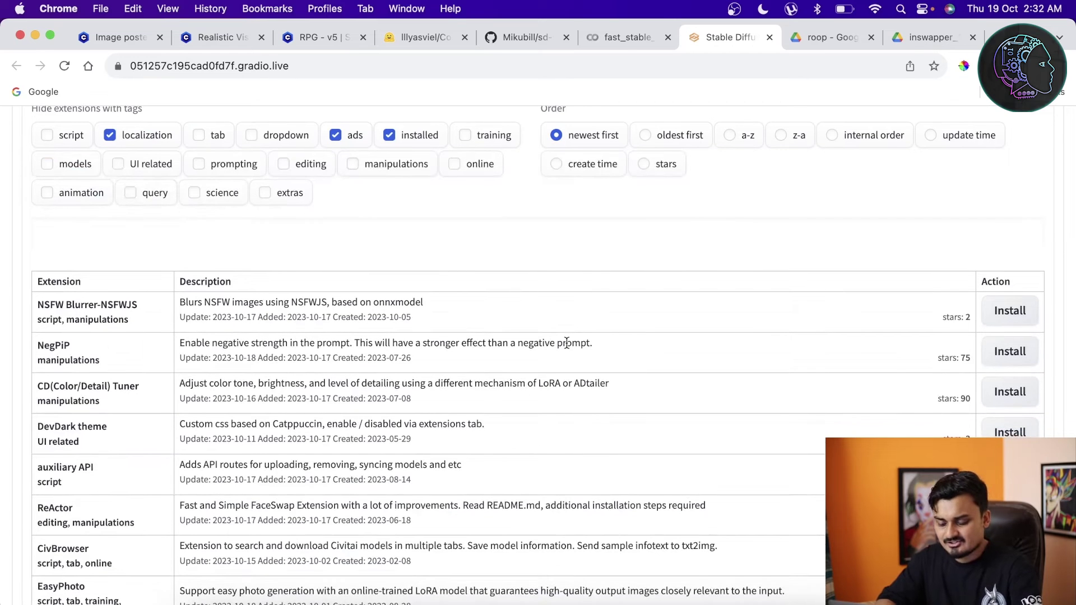
{"action": "key", "text": "super+f"}
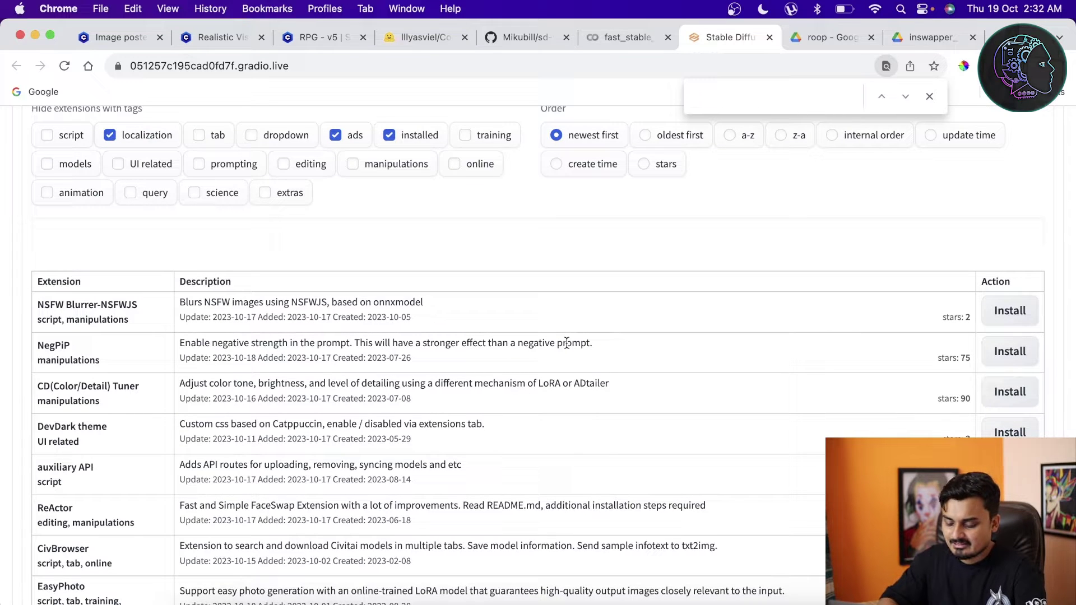
{"action": "type", "text": "roop"}
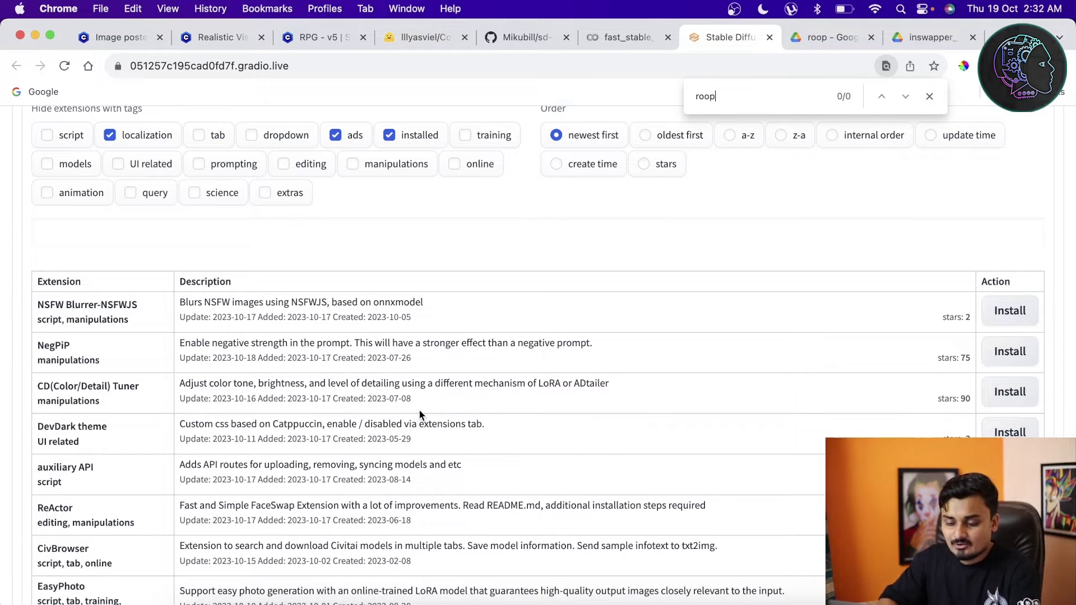
{"action": "scroll", "coordinate": [418, 409], "scroll_direction": "down", "scroll_amount": 10}
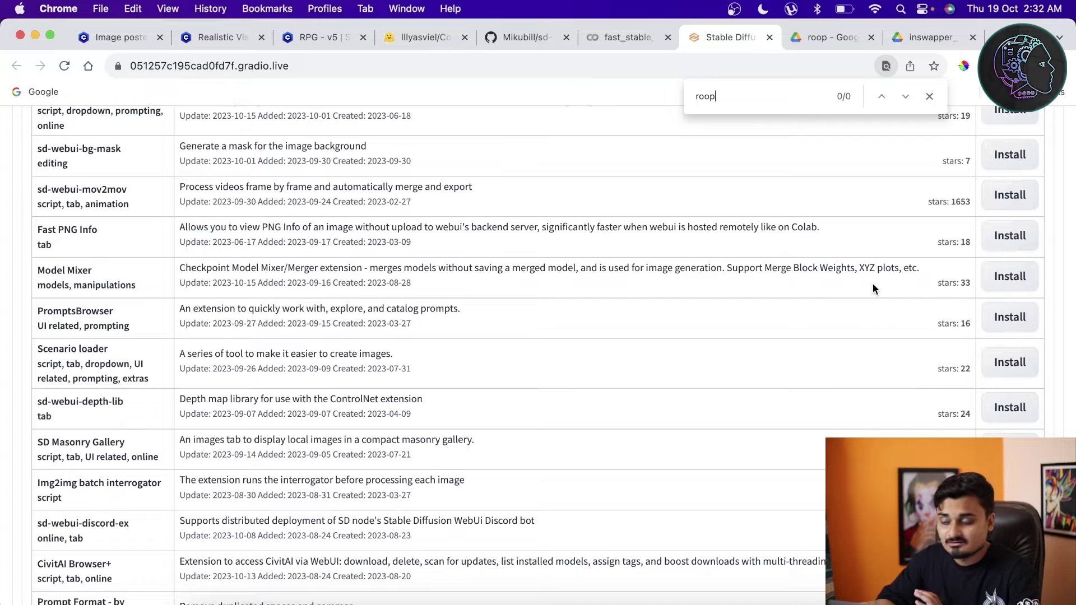
{"action": "left_click", "coordinate": [929, 96]}
{"action": "scroll", "coordinate": [502, 314], "scroll_direction": "up", "scroll_amount": 15}
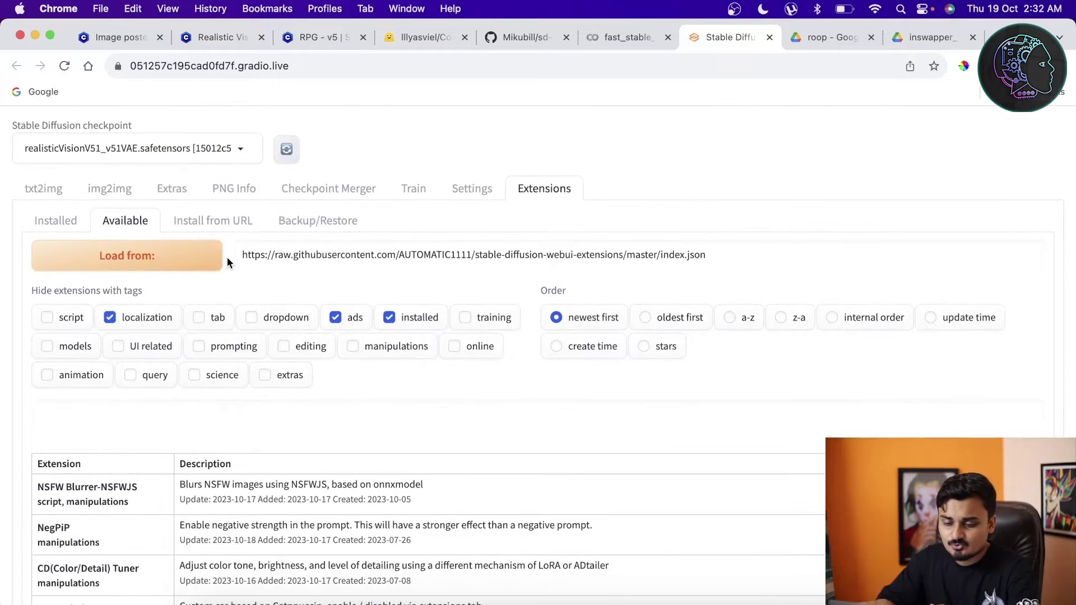
{"action": "left_click", "coordinate": [55, 220]}
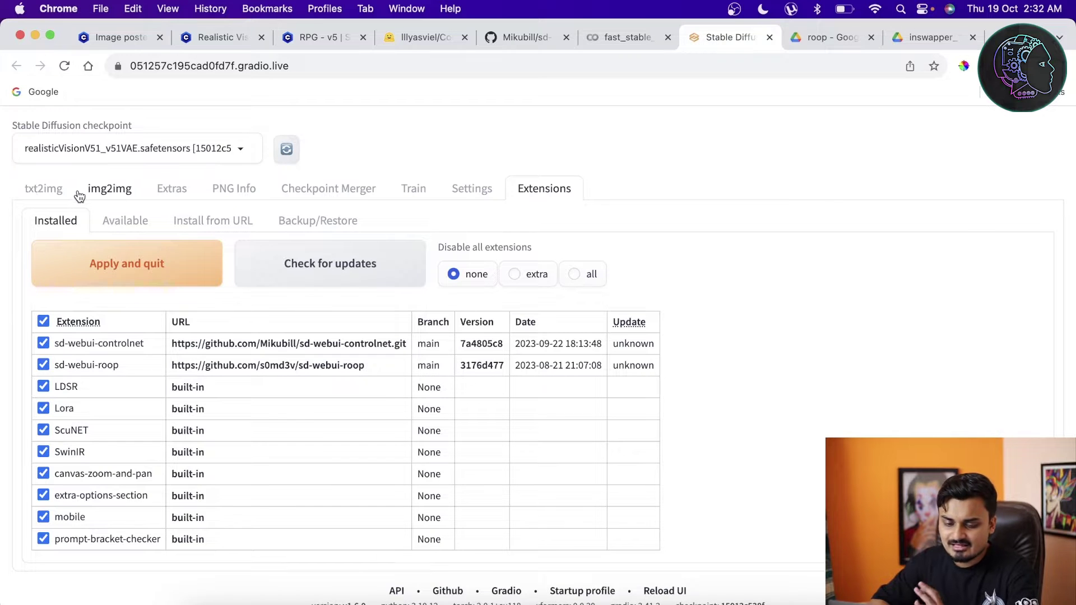
Expand the roop v0.0.2 settings for text-to-image generation and view them down to the model selection
{"action": "left_click", "coordinate": [60, 194]}
{"action": "scroll", "coordinate": [358, 317], "scroll_direction": "down", "scroll_amount": 5}
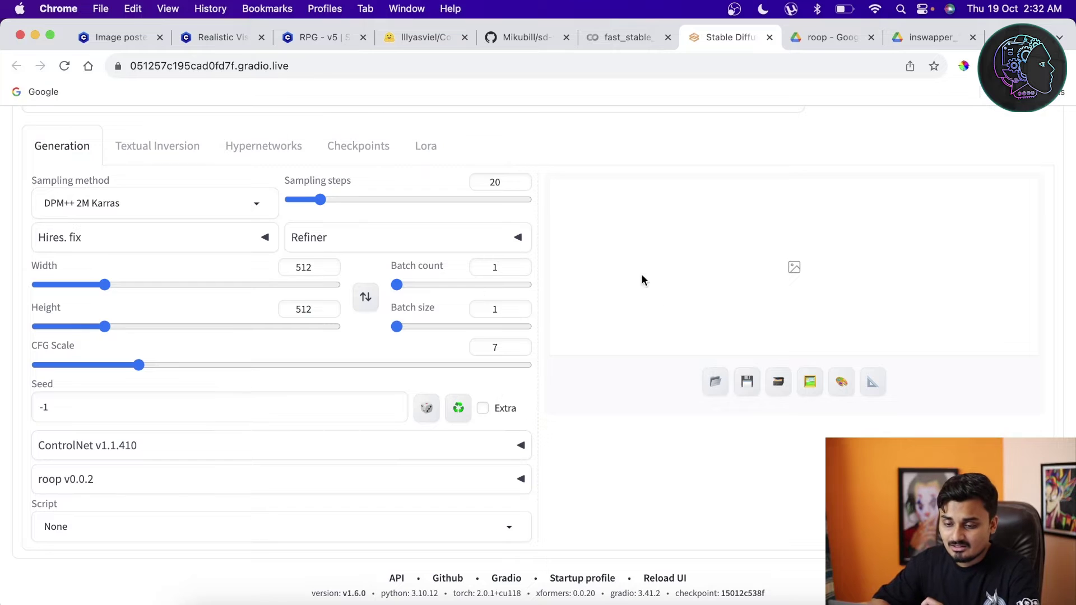
{"action": "scroll", "coordinate": [649, 286], "scroll_direction": "up", "scroll_amount": 5}
{"action": "scroll", "coordinate": [660, 297], "scroll_direction": "down", "scroll_amount": 1}
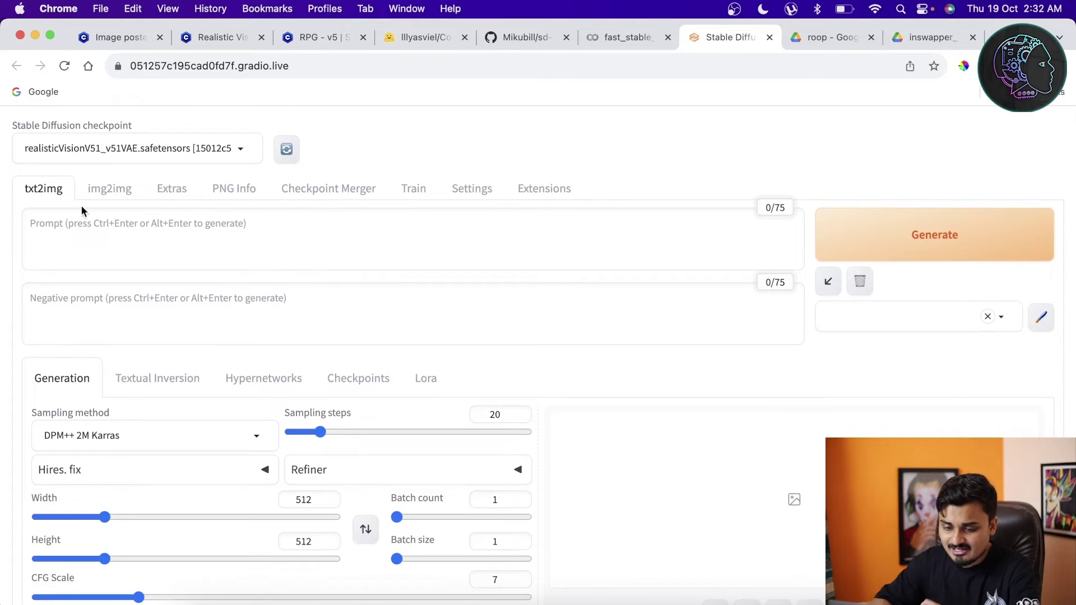
{"action": "scroll", "coordinate": [276, 283], "scroll_direction": "down", "scroll_amount": 5}
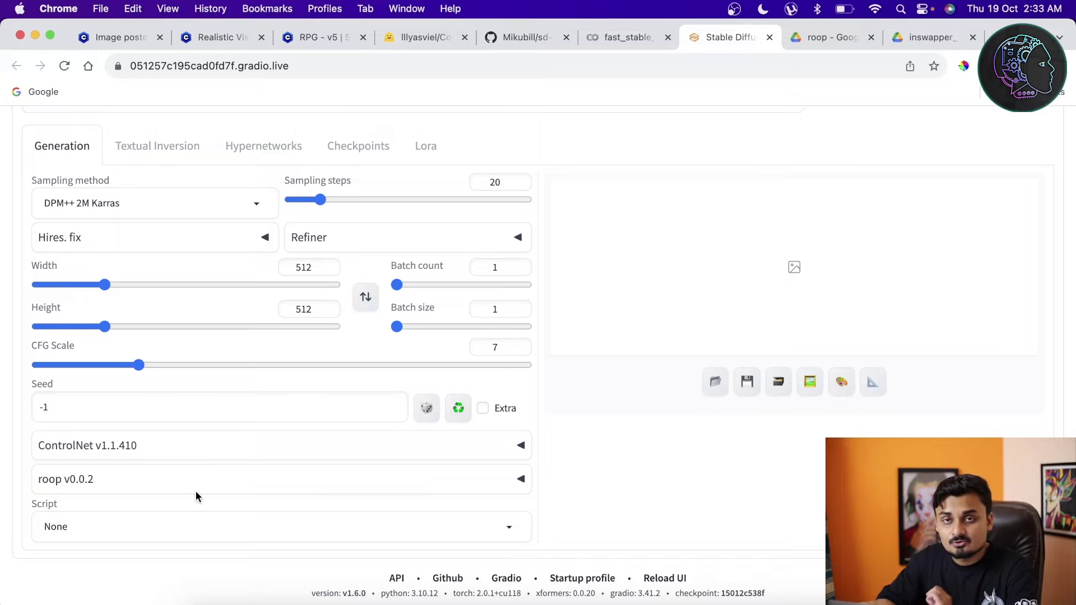
{"action": "left_click", "coordinate": [518, 478]}
{"action": "scroll", "coordinate": [487, 479], "scroll_direction": "down", "scroll_amount": 10}
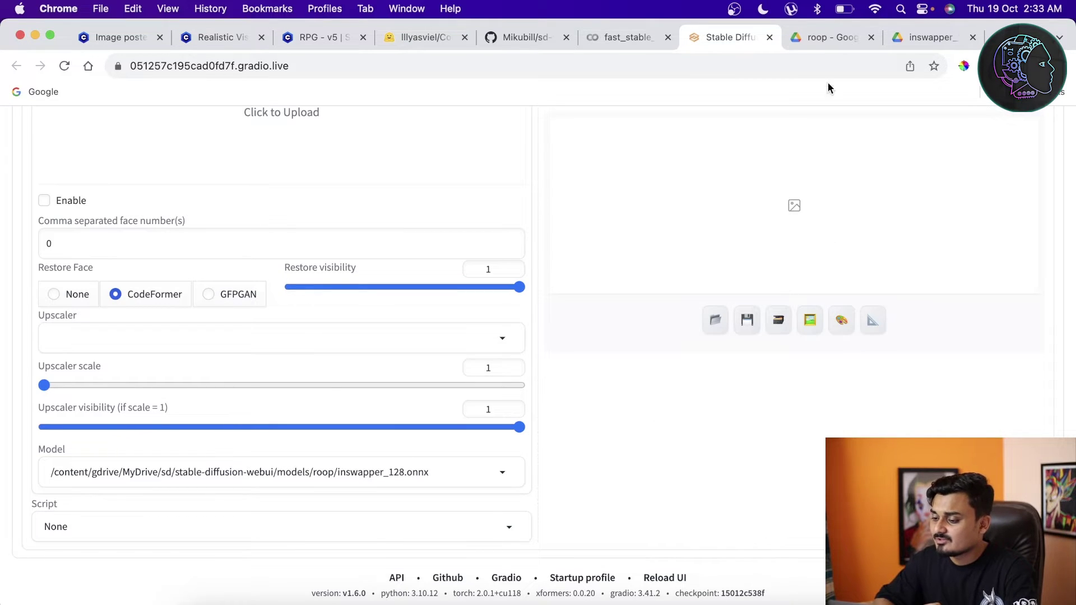
View the inswapper_128.onnx download page in Google Drive, and go up from the Drive roop folder to the sd folder
{"action": "left_click", "coordinate": [920, 36]}
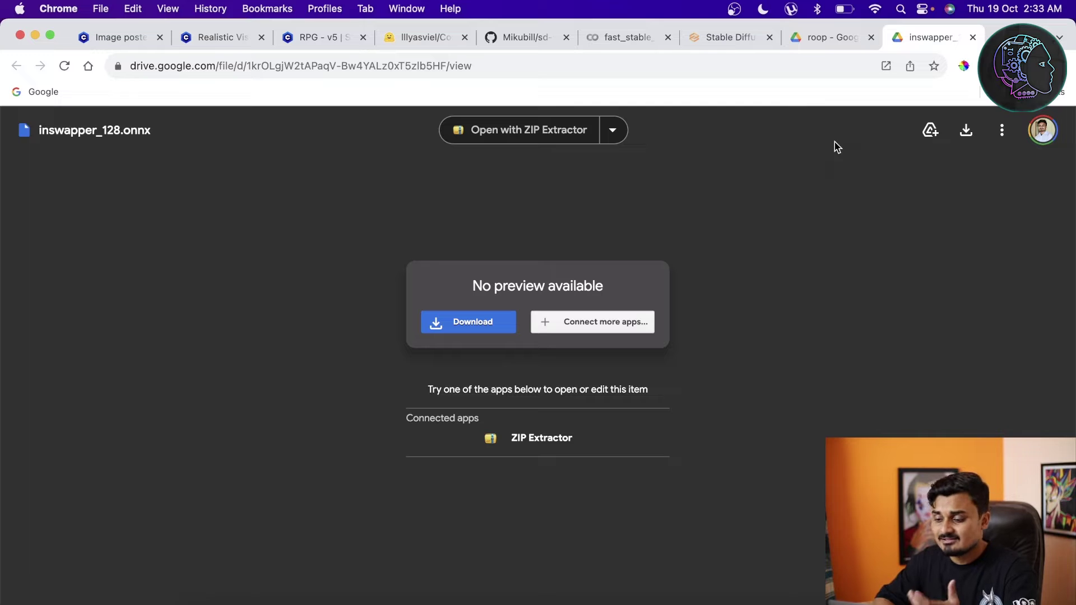
{"action": "left_click", "coordinate": [830, 37]}
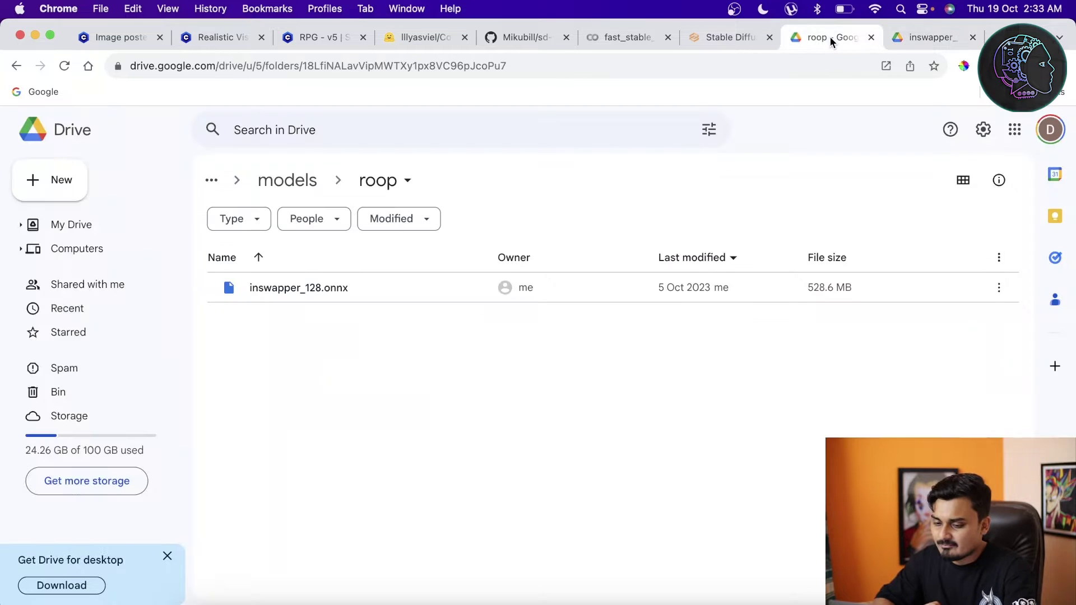
{"action": "left_click", "coordinate": [292, 187]}
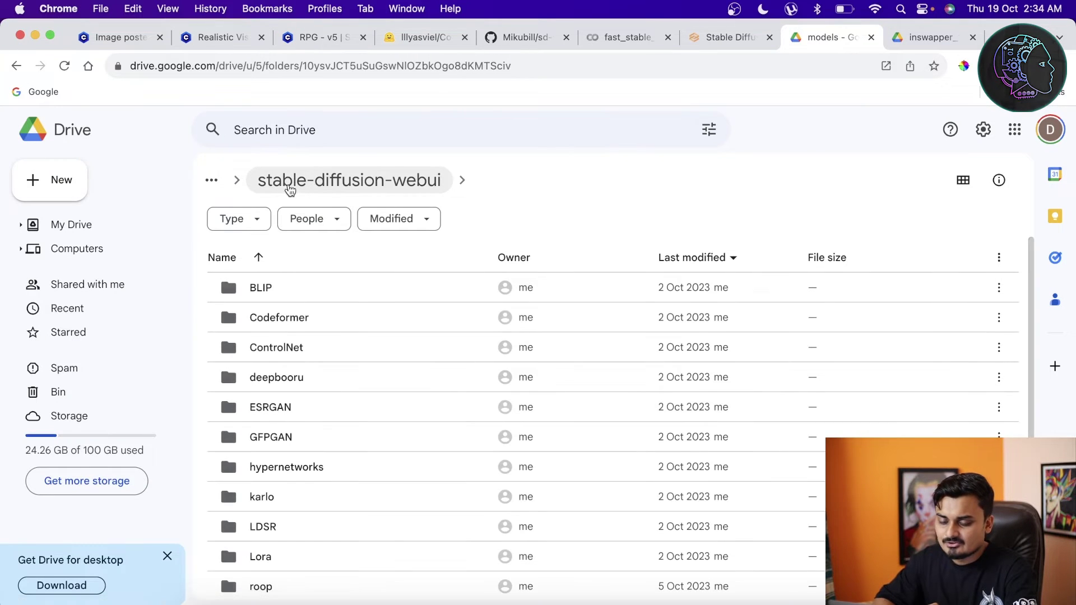
{"action": "left_click", "coordinate": [290, 189]}
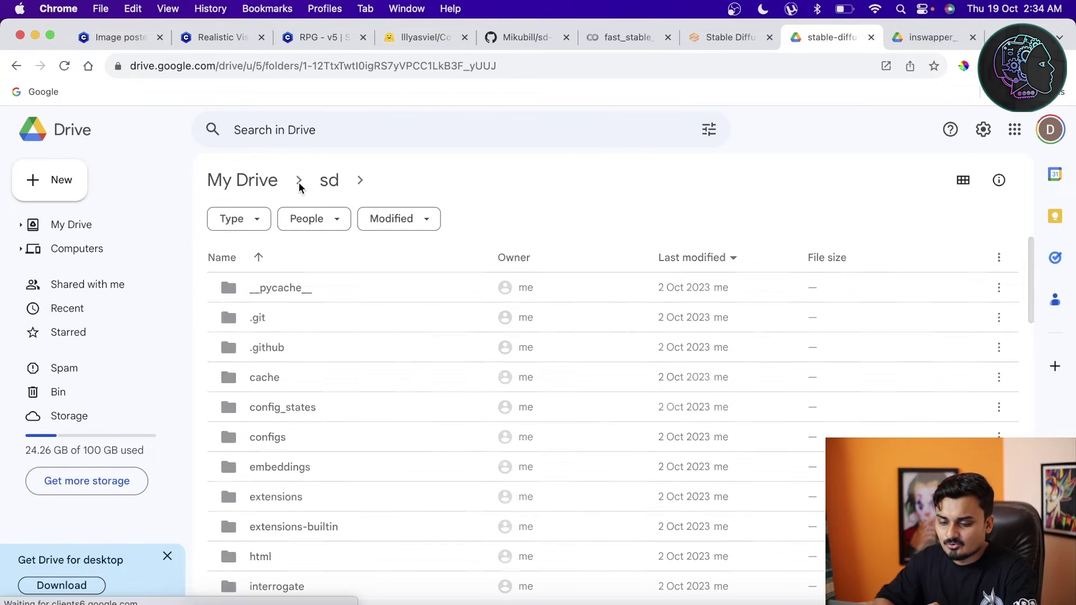
{"action": "left_click", "coordinate": [335, 183]}
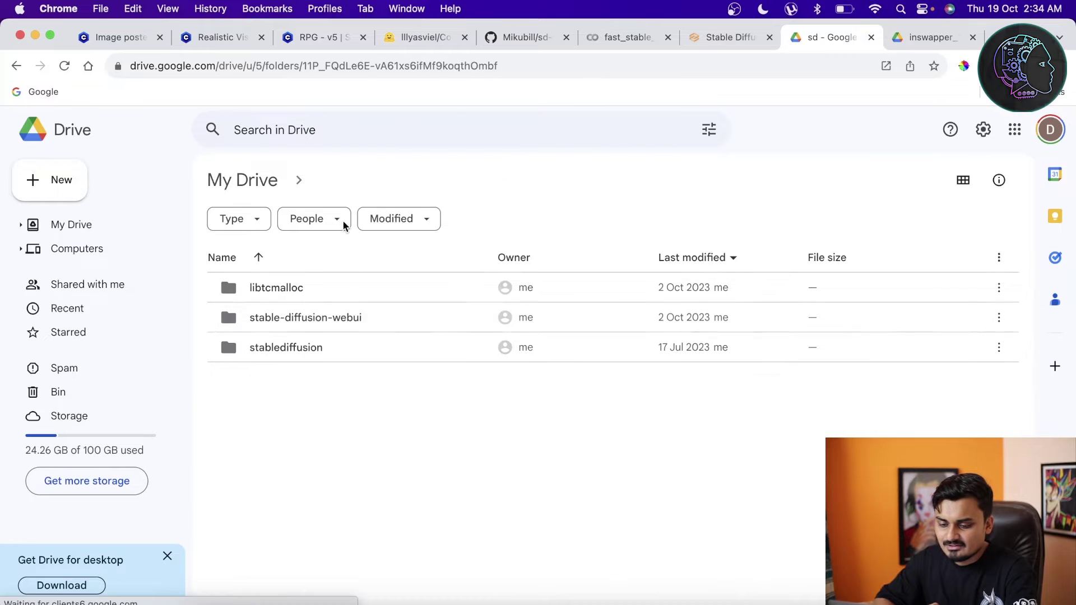
Open the roop folder inside stable-diffusion-webui/models to view where the inswapper_128.onnx file is stored
{"action": "double_click", "coordinate": [317, 325]}
{"action": "scroll", "coordinate": [382, 351], "scroll_direction": "down", "scroll_amount": 10}
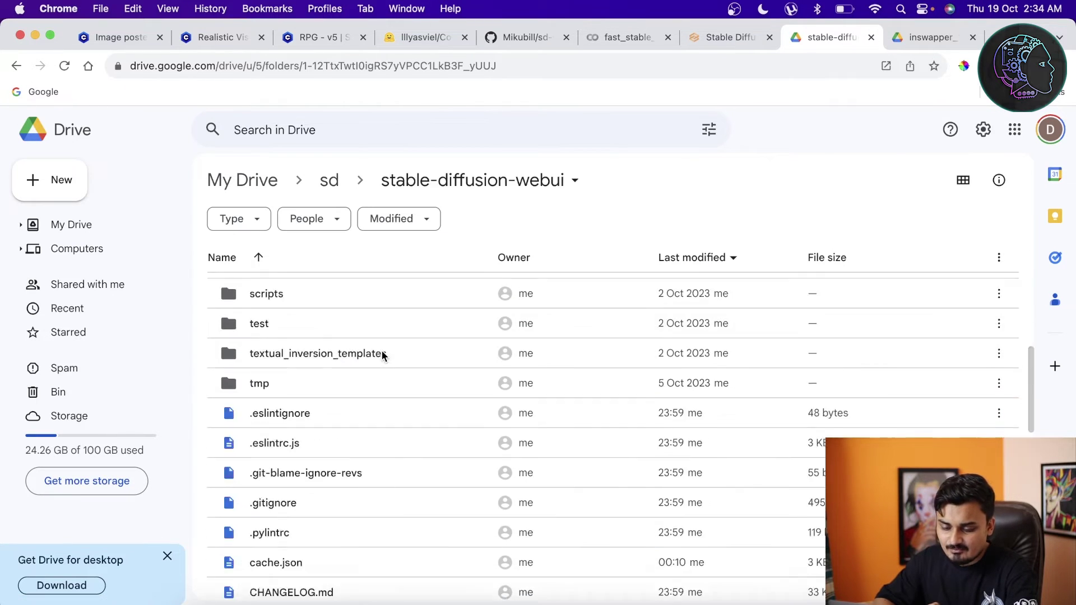
{"action": "scroll", "coordinate": [382, 350], "scroll_direction": "down", "scroll_amount": 5}
{"action": "scroll", "coordinate": [379, 355], "scroll_direction": "up", "scroll_amount": 10}
{"action": "left_click", "coordinate": [314, 364]}
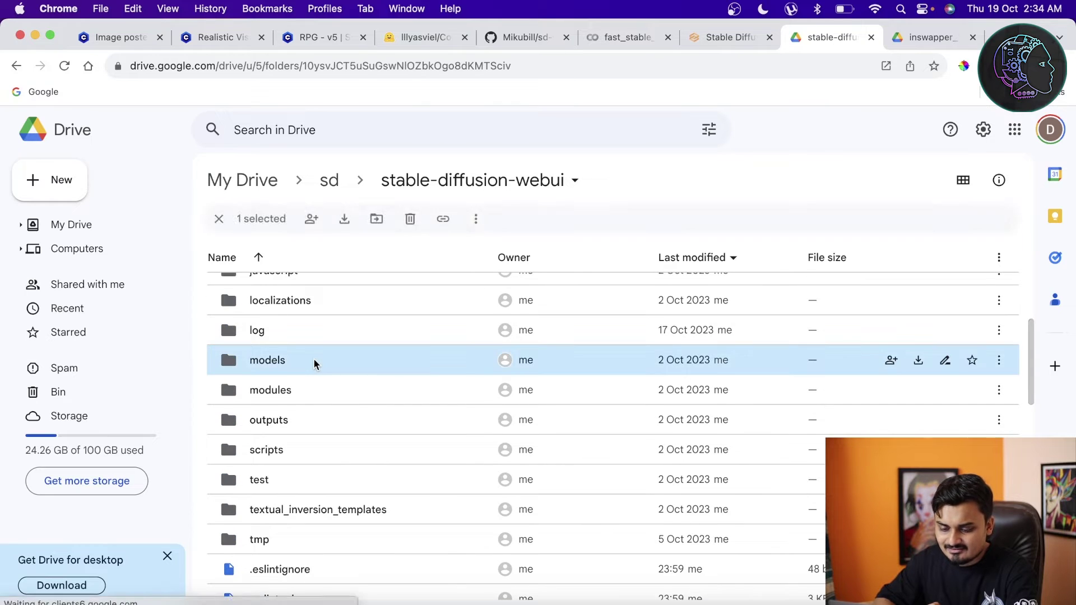
{"action": "double_click", "coordinate": [314, 360]}
{"action": "scroll", "coordinate": [371, 368], "scroll_direction": "down", "scroll_amount": 3}
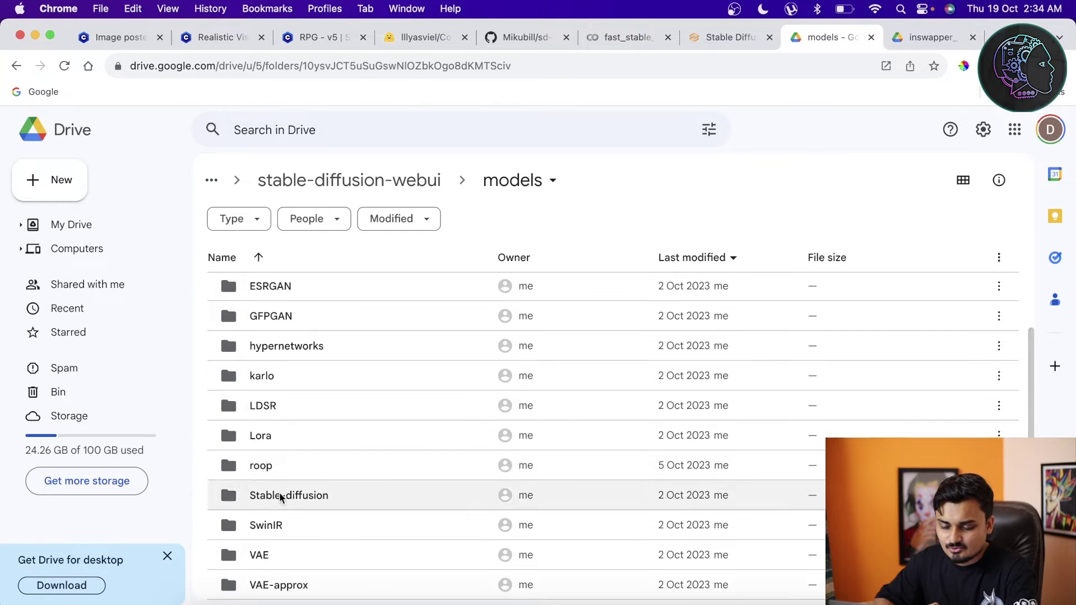
{"action": "double_click", "coordinate": [274, 465]}
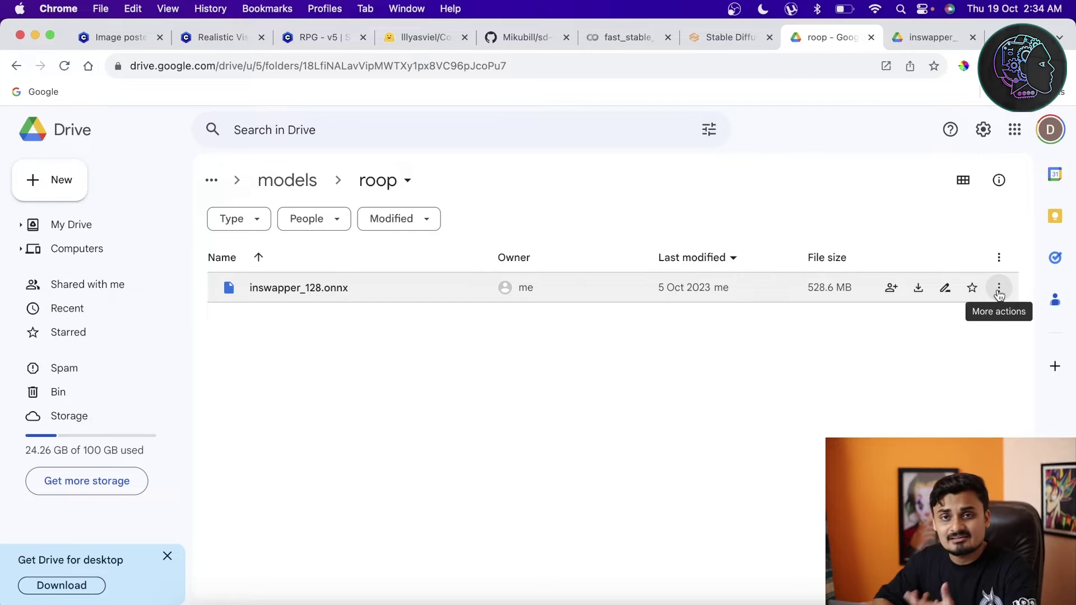
Switch back to the Stable Diffusion web UI and list the available checkpoints
{"action": "left_click", "coordinate": [714, 41]}
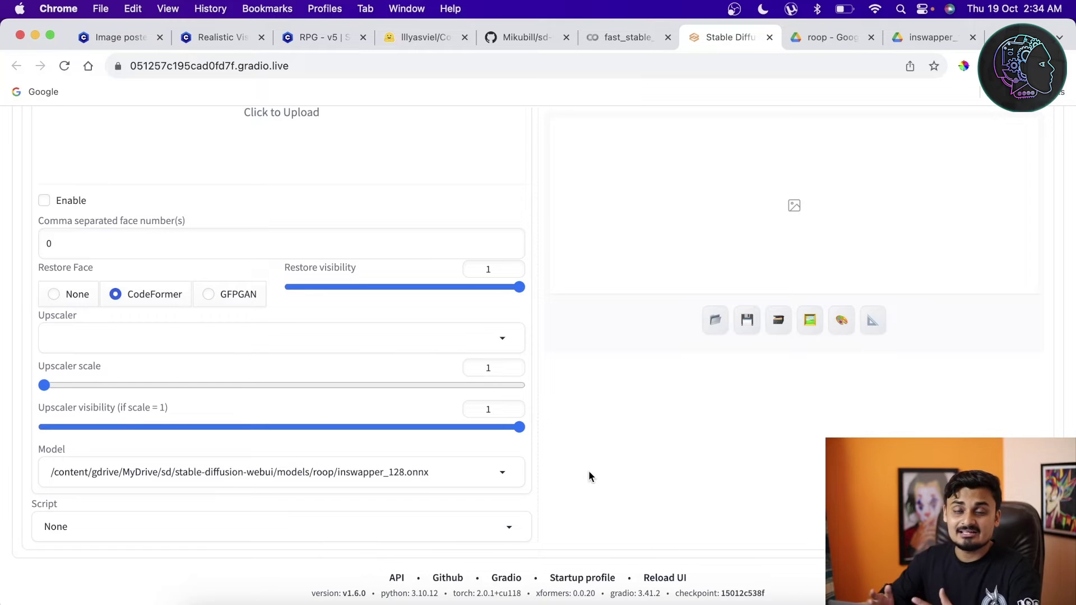
{"action": "scroll", "coordinate": [588, 469], "scroll_direction": "up", "scroll_amount": 15}
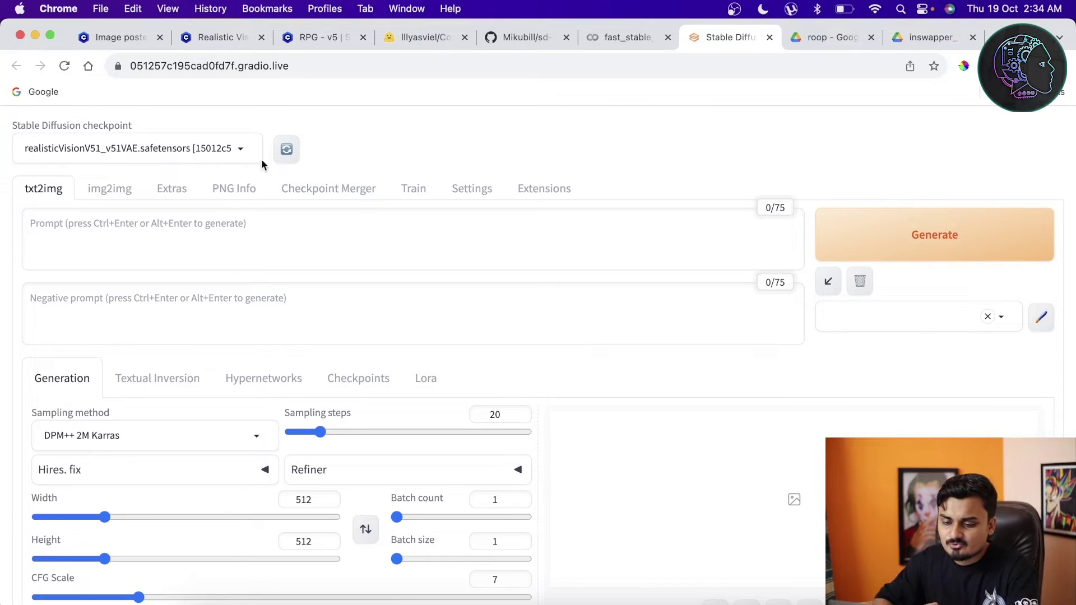
{"action": "left_click", "coordinate": [239, 150]}
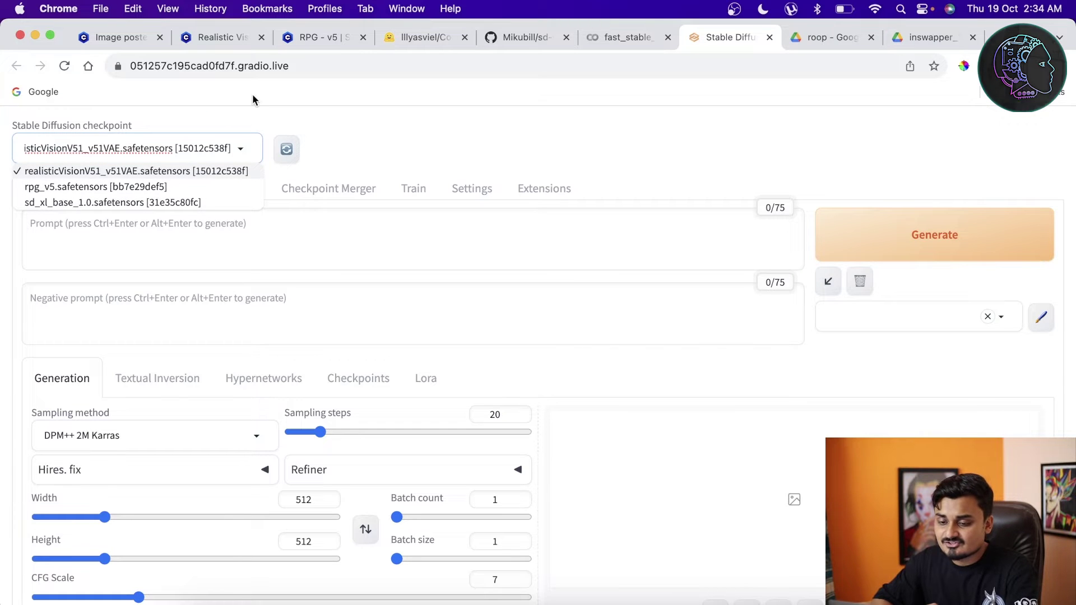
View the download pages of the Realistic Vision V5.1 and RPG v5 models on Civitai
{"action": "left_click", "coordinate": [230, 35]}
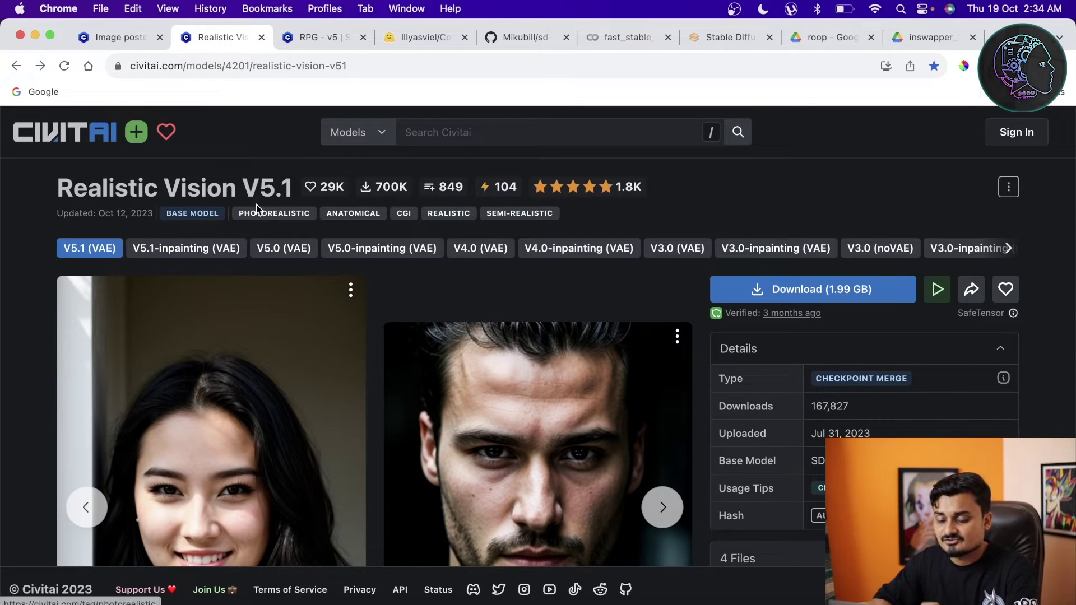
{"action": "left_click", "coordinate": [325, 38]}
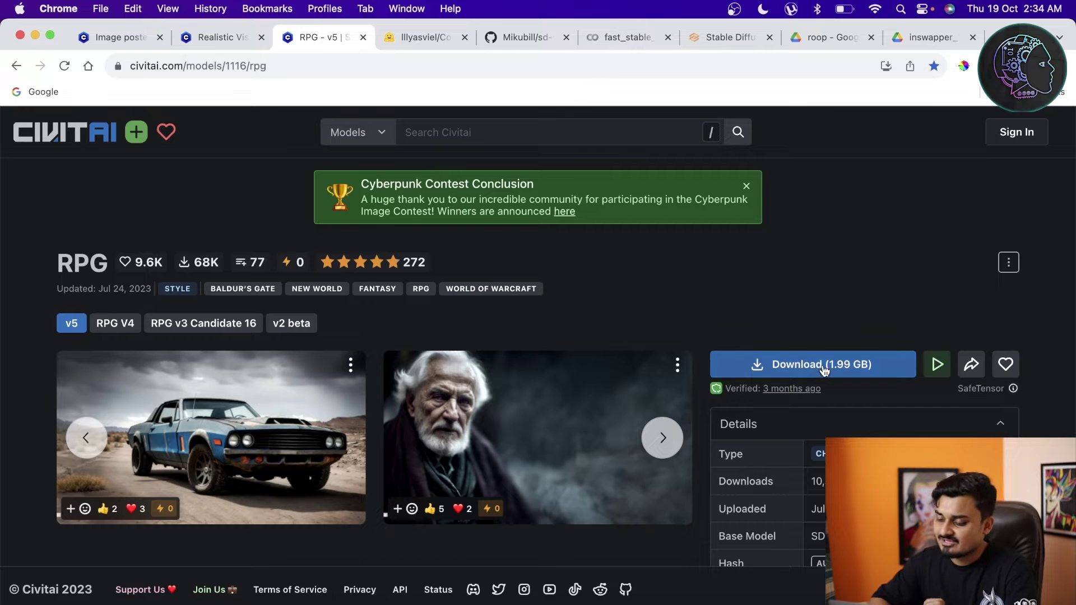
{"action": "left_click", "coordinate": [223, 38]}
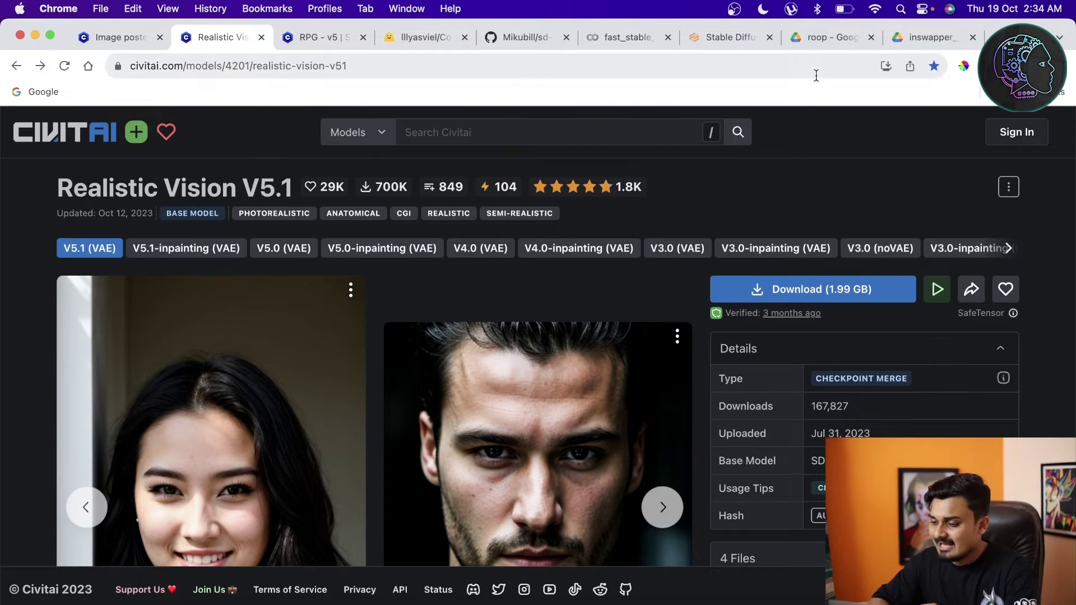
Switch to Google Drive and go up from the roop folder to the stable-diffusion-webui folder
{"action": "left_click", "coordinate": [812, 39]}
{"action": "left_click", "coordinate": [275, 182]}
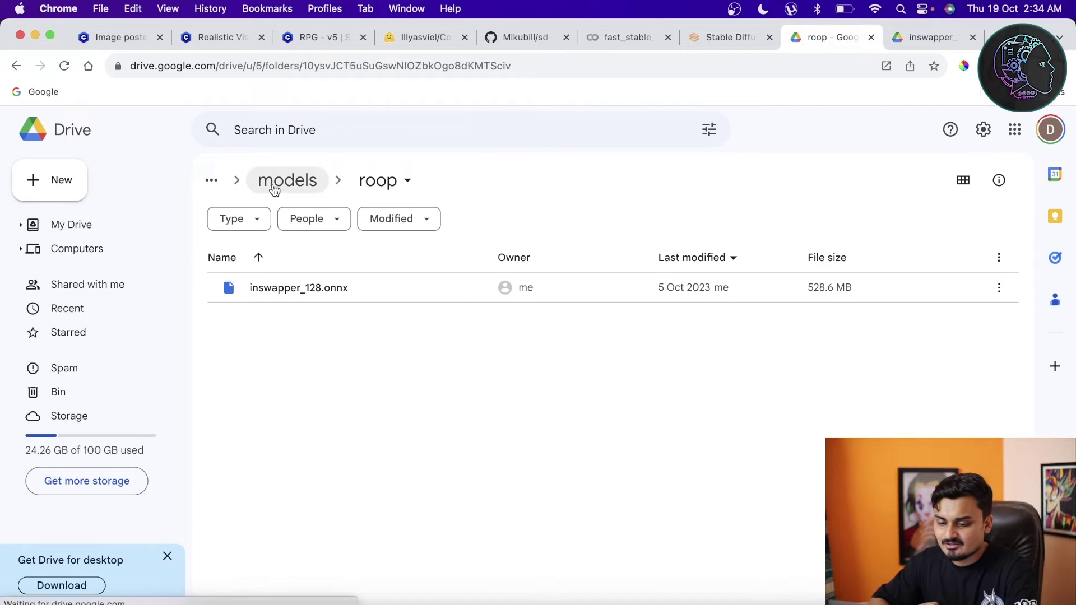
{"action": "left_click", "coordinate": [296, 184]}
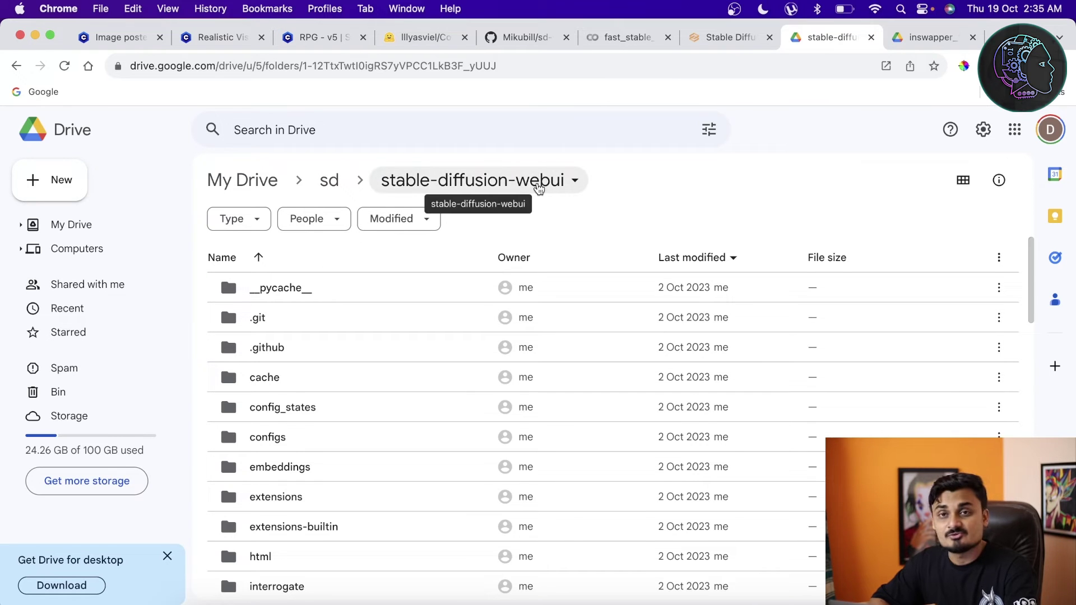
Open the Stable-diffusion folder inside models to view where the checkpoint files are stored
{"action": "scroll", "coordinate": [481, 381], "scroll_direction": "down", "scroll_amount": 3}
{"action": "scroll", "coordinate": [477, 393], "scroll_direction": "down", "scroll_amount": 4}
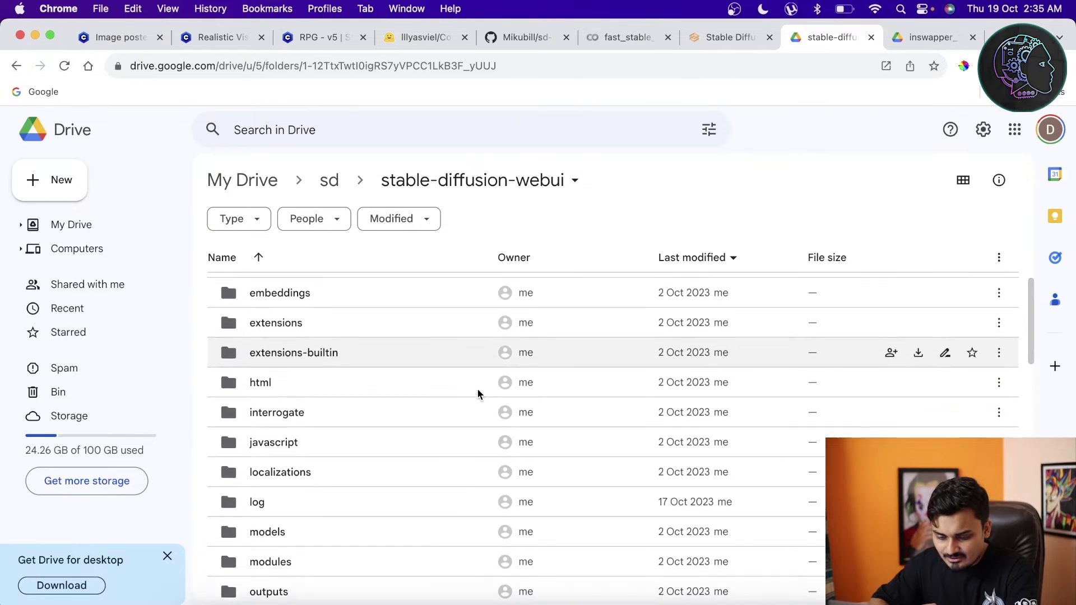
{"action": "scroll", "coordinate": [478, 393], "scroll_direction": "down", "scroll_amount": 4}
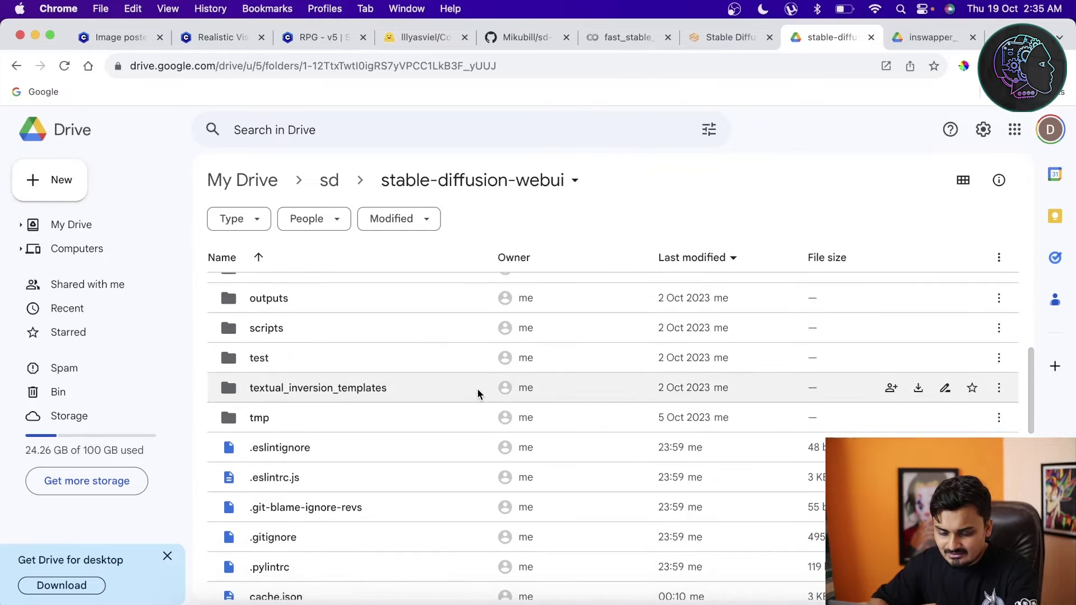
{"action": "scroll", "coordinate": [478, 393], "scroll_direction": "up", "scroll_amount": 9}
{"action": "scroll", "coordinate": [478, 393], "scroll_direction": "up", "scroll_amount": 2}
{"action": "scroll", "coordinate": [478, 393], "scroll_direction": "down", "scroll_amount": 10}
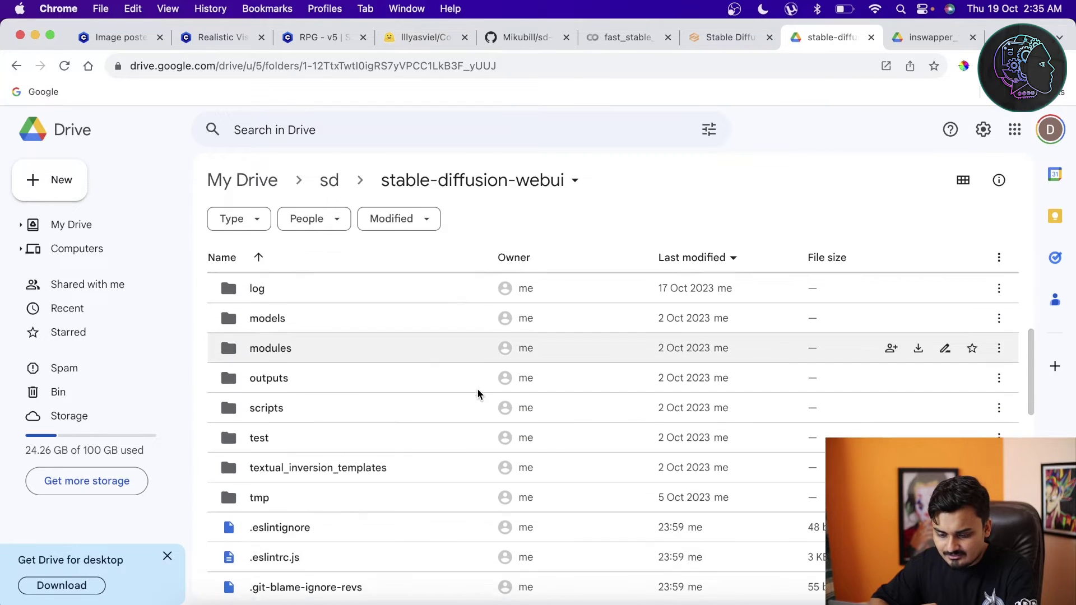
{"action": "scroll", "coordinate": [478, 394], "scroll_direction": "up", "scroll_amount": 3}
{"action": "double_click", "coordinate": [348, 415]}
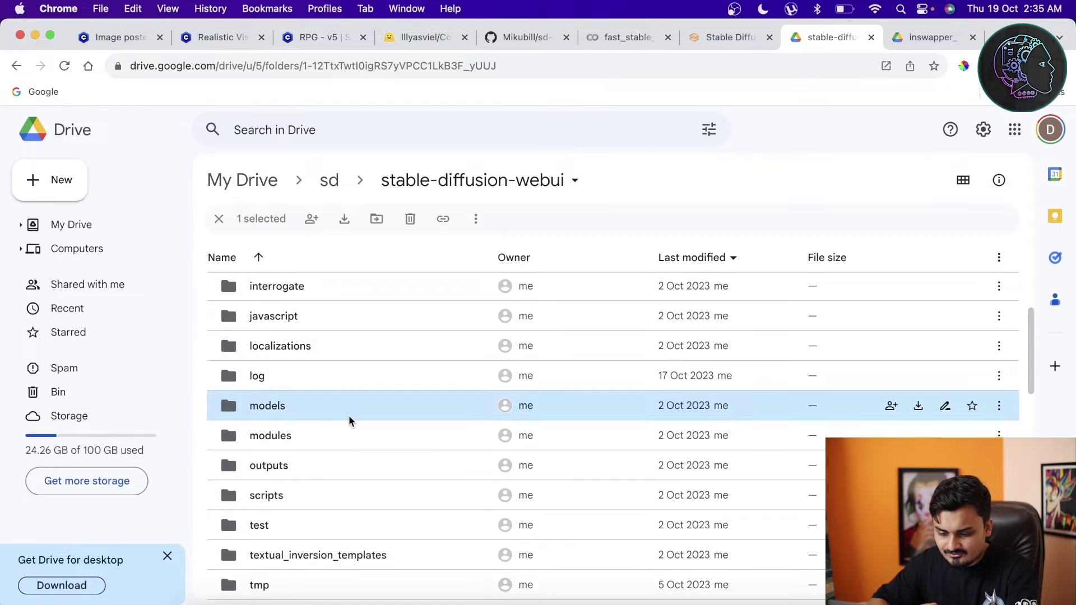
{"action": "scroll", "coordinate": [333, 477], "scroll_direction": "down", "scroll_amount": 2}
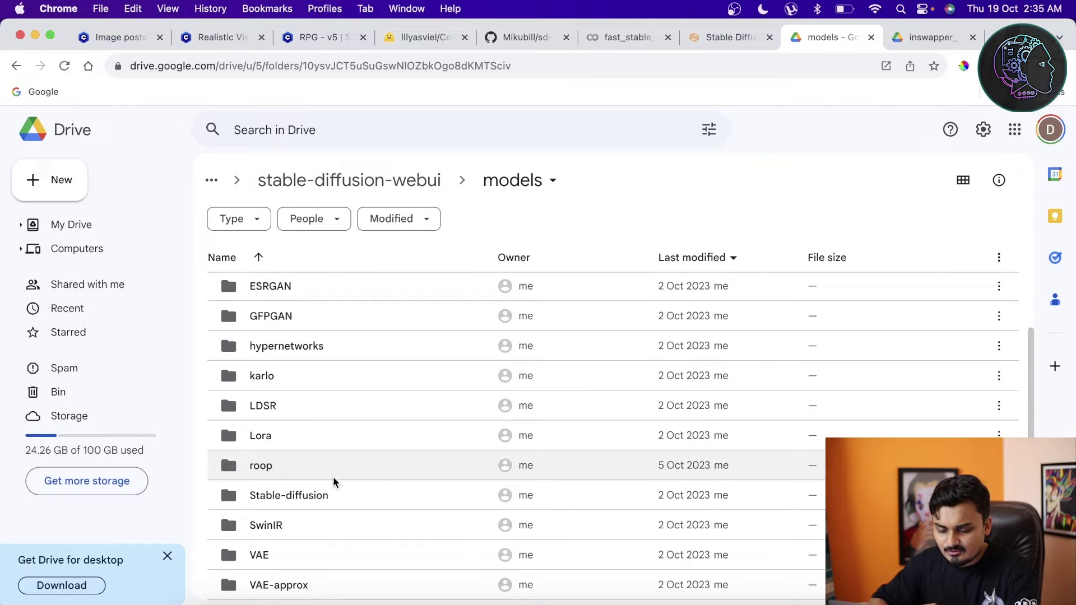
{"action": "left_click", "coordinate": [311, 496]}
{"action": "double_click", "coordinate": [311, 496]}
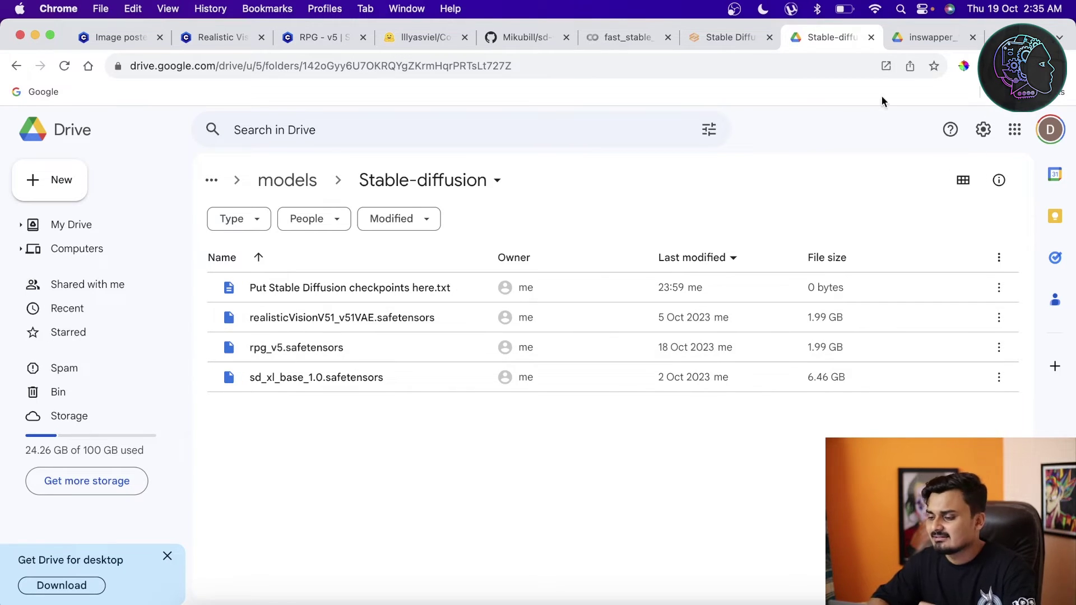
Switch to the Stable Diffusion web UI and choose realisticVisionV51_v51VAE.safetensors as the checkpoint
{"action": "left_click", "coordinate": [695, 39]}
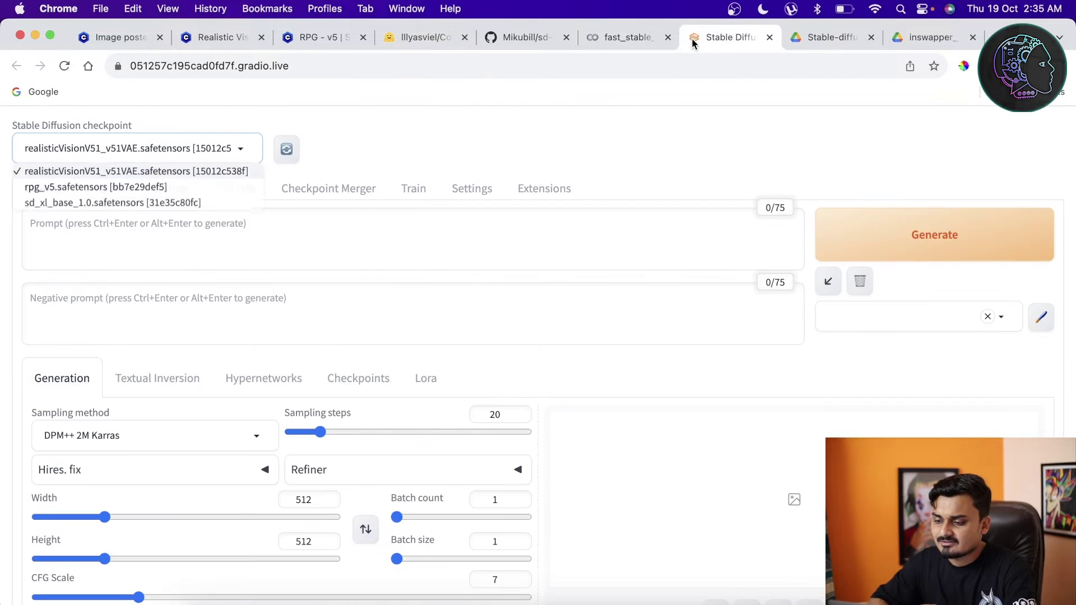
{"action": "left_click", "coordinate": [389, 130]}
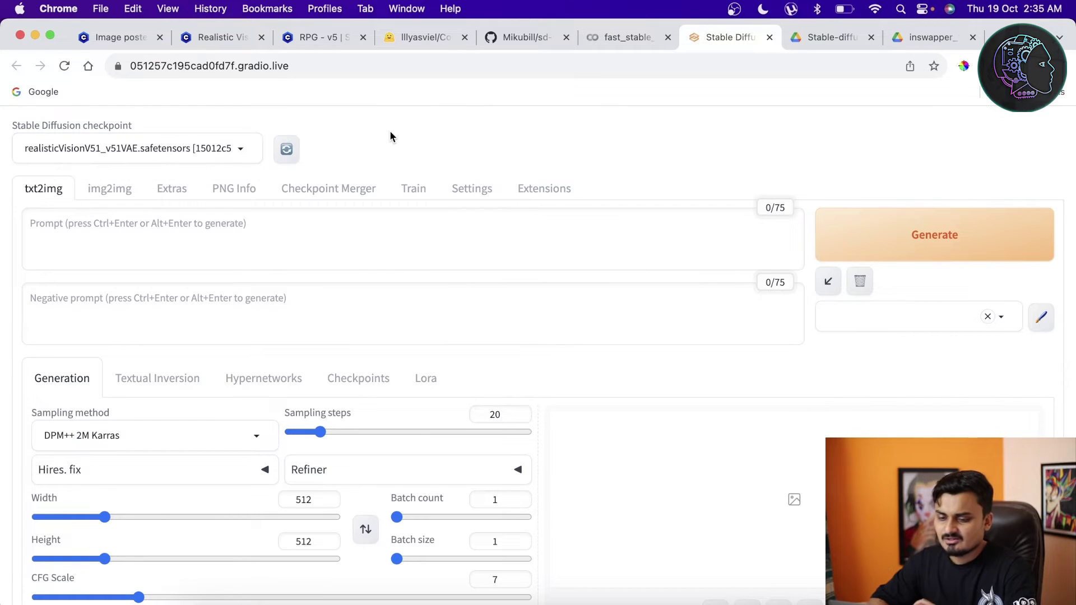
{"action": "left_click", "coordinate": [228, 147]}
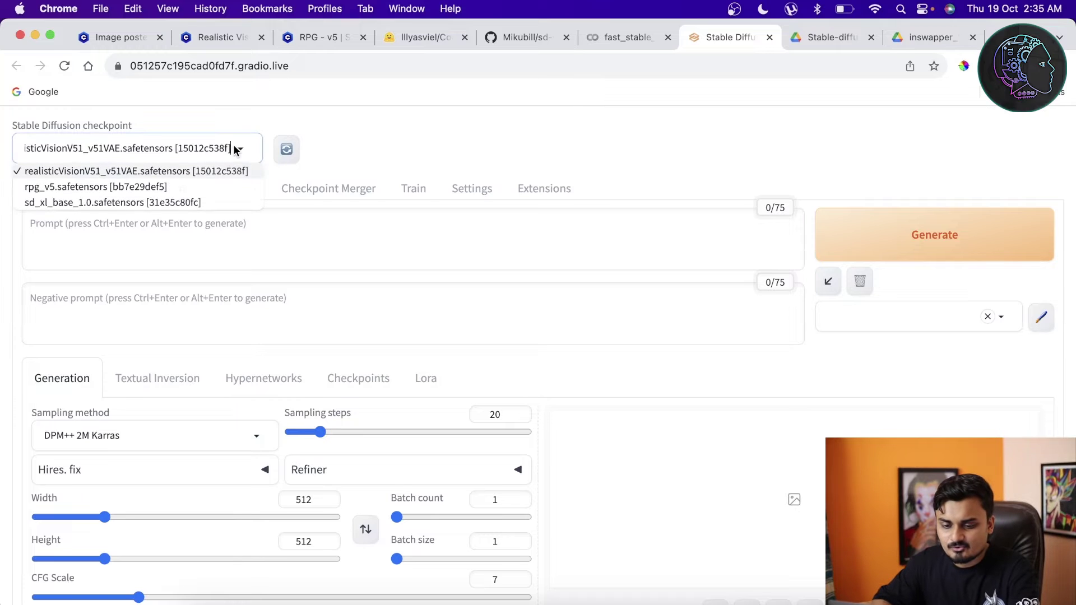
{"action": "left_click", "coordinate": [117, 172]}
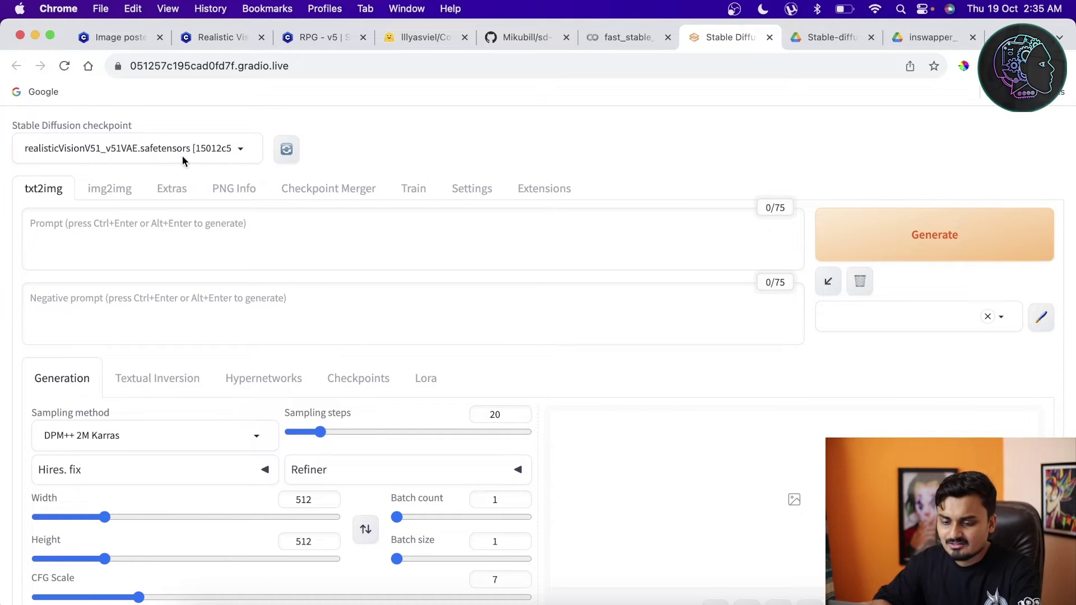
Switch to the Realistic Vision V5.1 page on Civitai and open the sample image of the man in a black sweater under a cloudy sky
{"action": "left_click", "coordinate": [215, 37]}
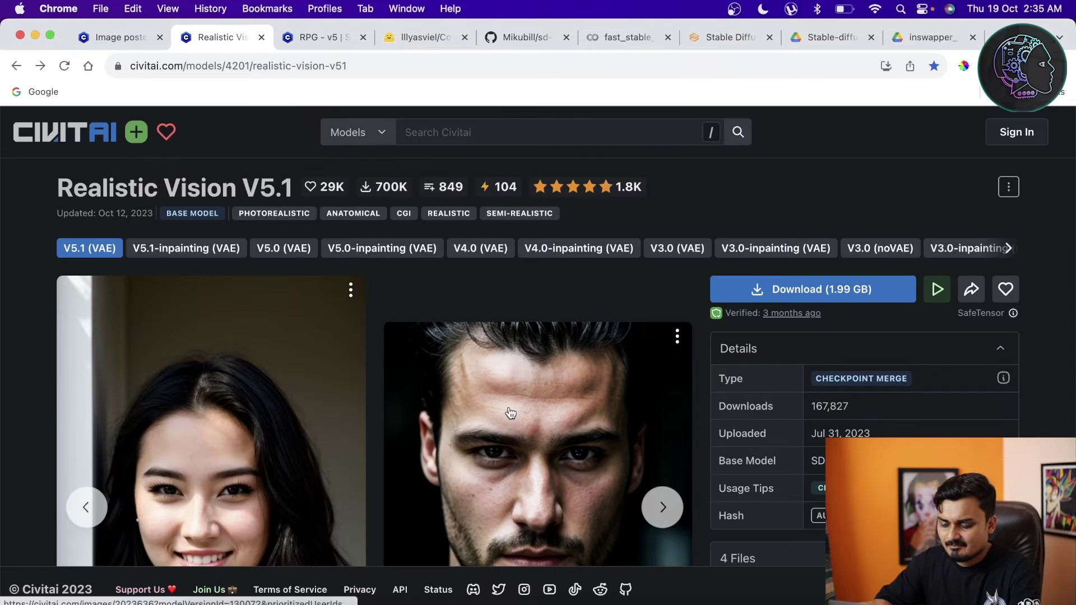
{"action": "scroll", "coordinate": [510, 413], "scroll_direction": "down", "scroll_amount": 4}
{"action": "scroll", "coordinate": [510, 413], "scroll_direction": "up", "scroll_amount": 4}
{"action": "scroll", "coordinate": [511, 413], "scroll_direction": "down", "scroll_amount": 1}
{"action": "left_click", "coordinate": [661, 464]}
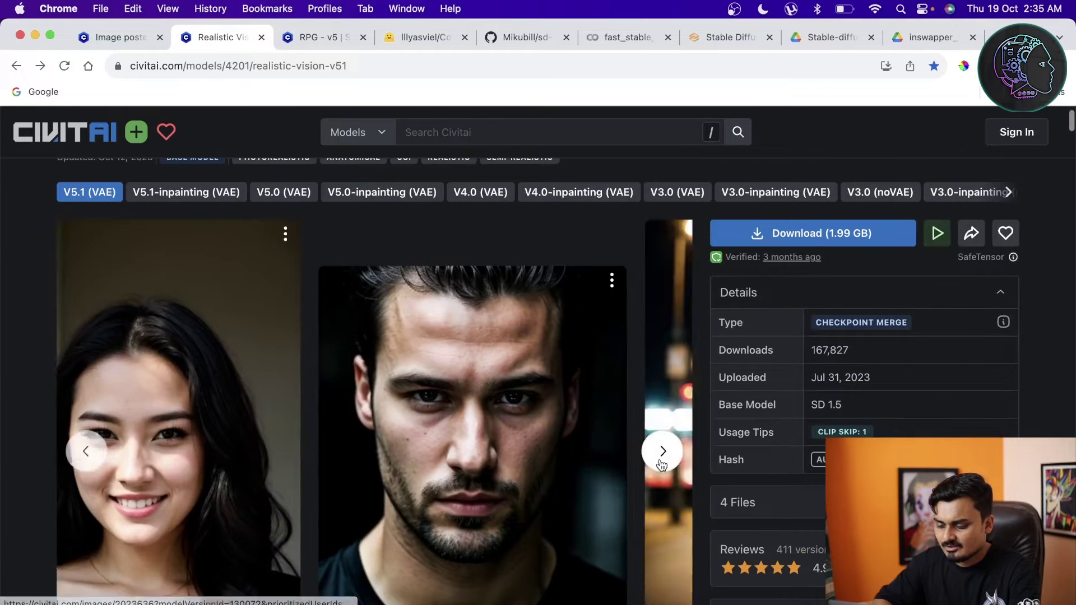
{"action": "left_click", "coordinate": [662, 458]}
{"action": "left_click", "coordinate": [662, 455]}
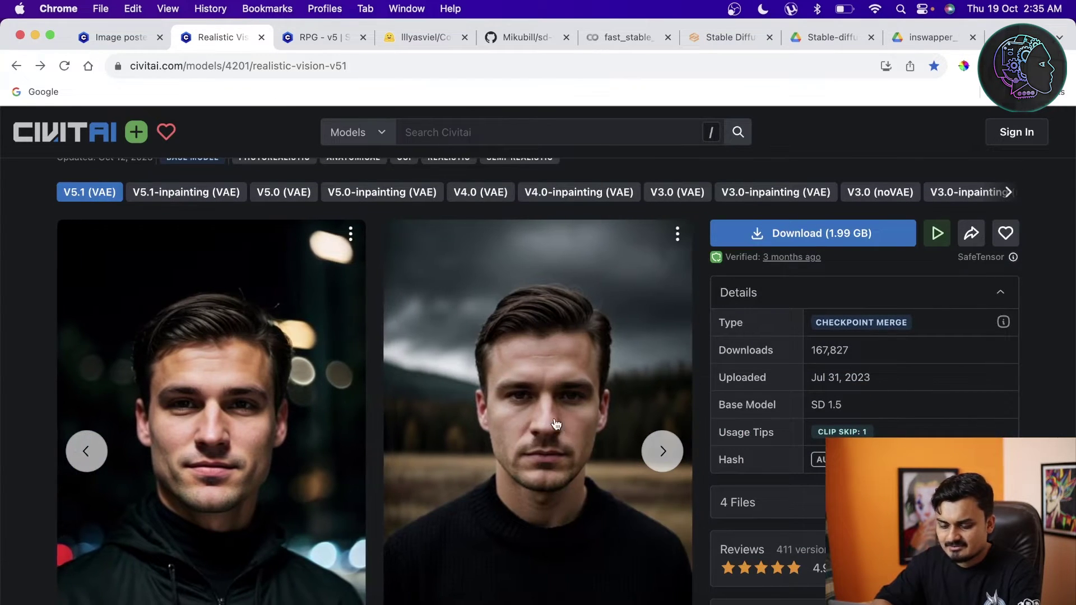
{"action": "left_click", "coordinate": [556, 424]}
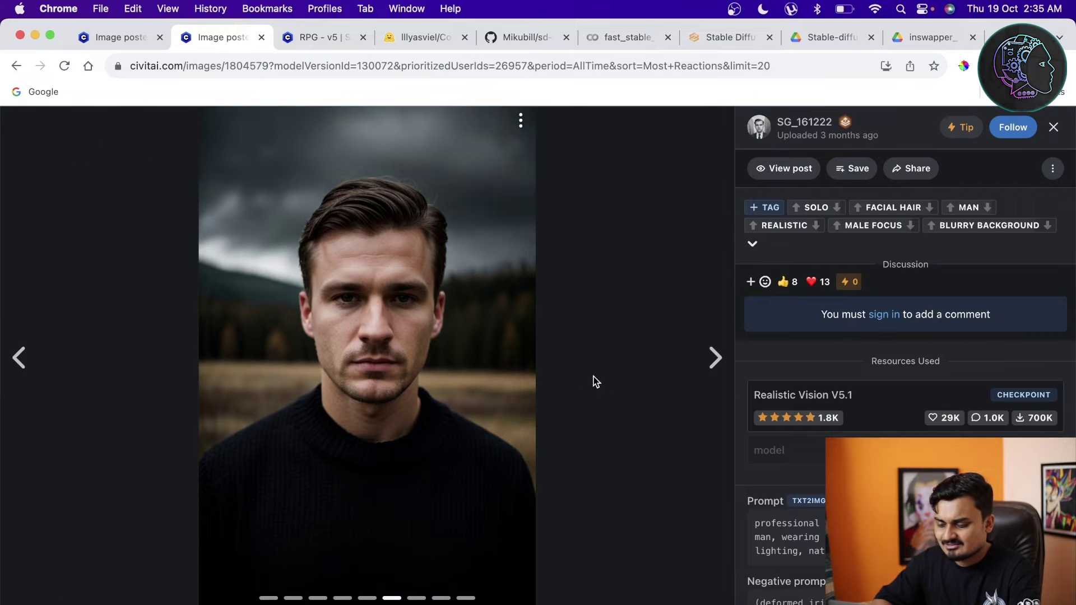
Copy the sample image's prompt from Civitai and paste it into the txt2img prompt of the Stable Diffusion web UI
{"action": "scroll", "coordinate": [784, 438], "scroll_direction": "down", "scroll_amount": 3}
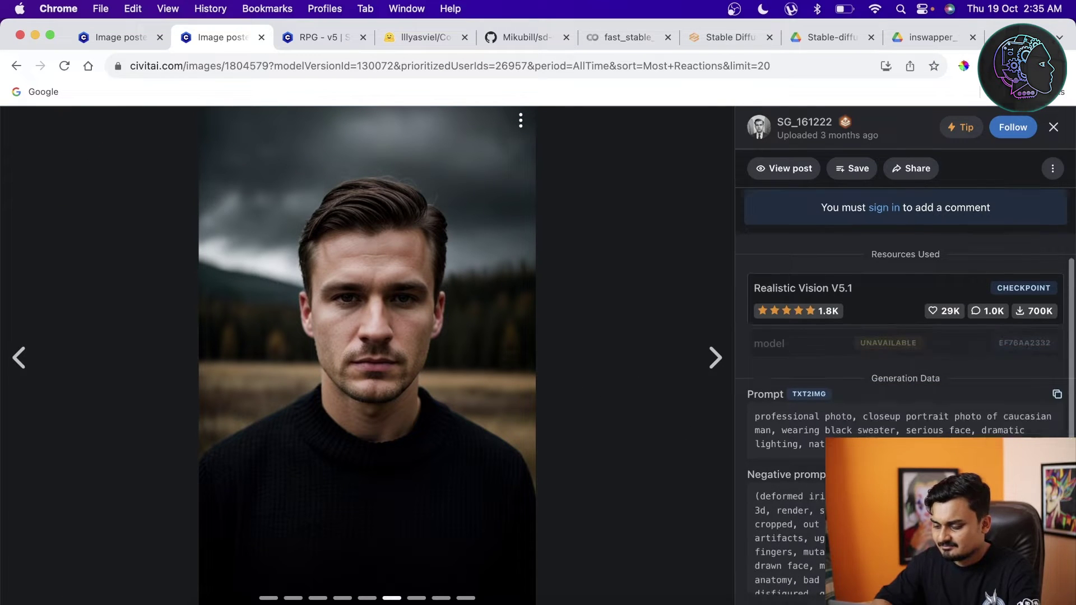
{"action": "left_click_drag", "start_coordinate": [754, 395], "coordinate": [1009, 426]}
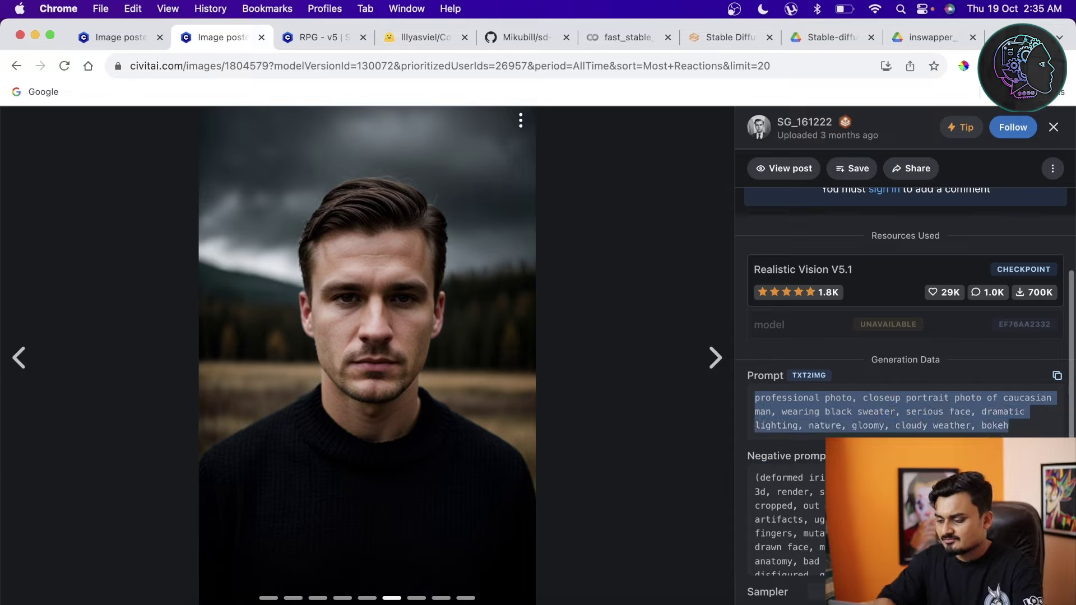
{"action": "key", "text": "super+c"}
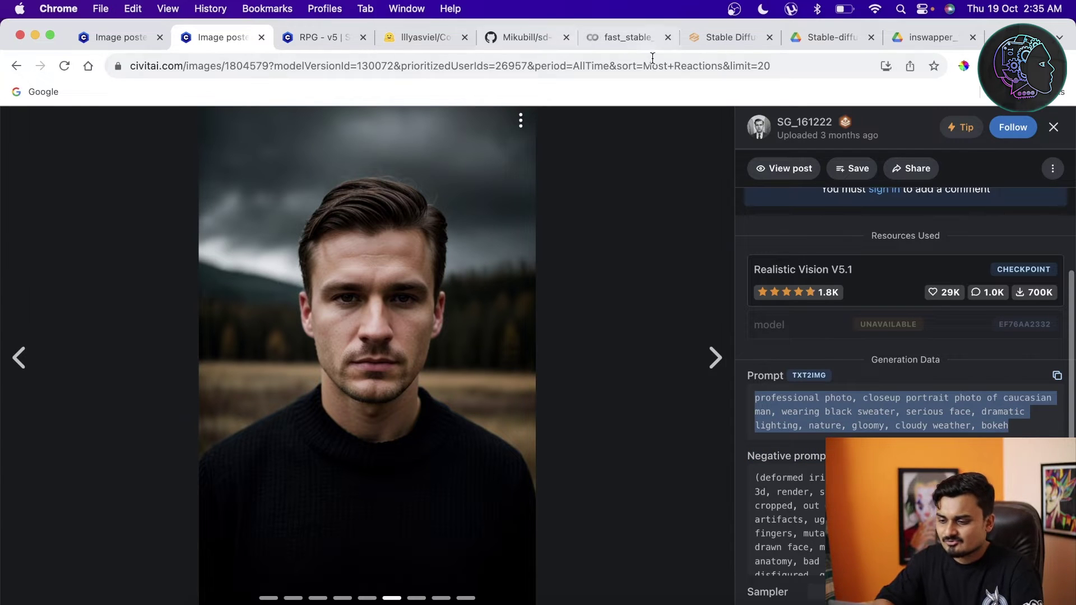
{"action": "left_click", "coordinate": [728, 39]}
{"action": "left_click", "coordinate": [323, 221]}
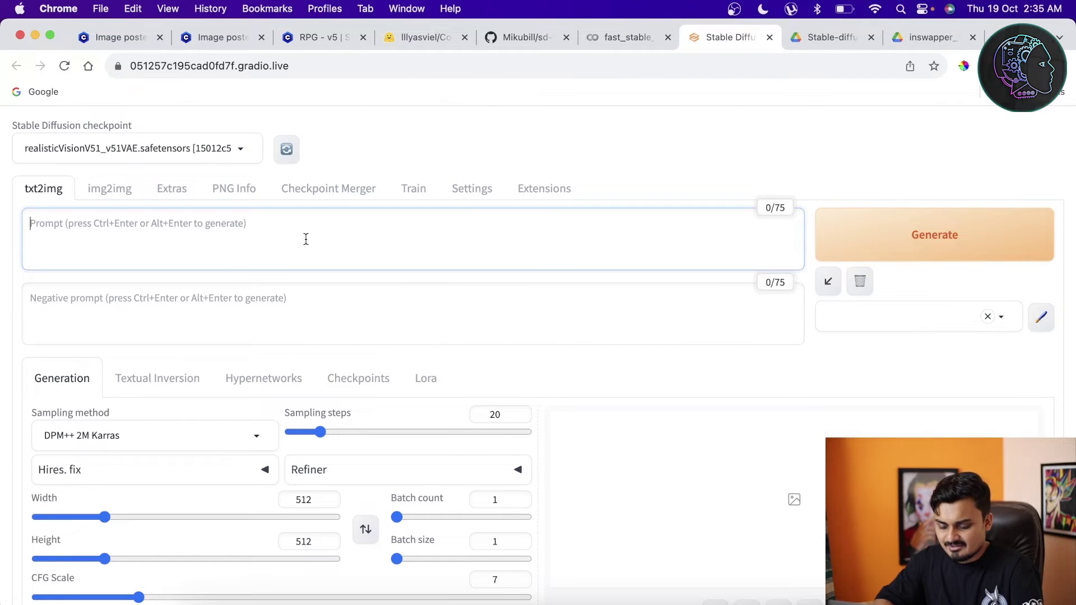
{"action": "key", "text": "super+v"}
Copy the same Civitai image's negative prompt and paste it into the txt2img negative prompt of the web UI
{"action": "left_click", "coordinate": [333, 36]}
{"action": "left_click", "coordinate": [219, 37]}
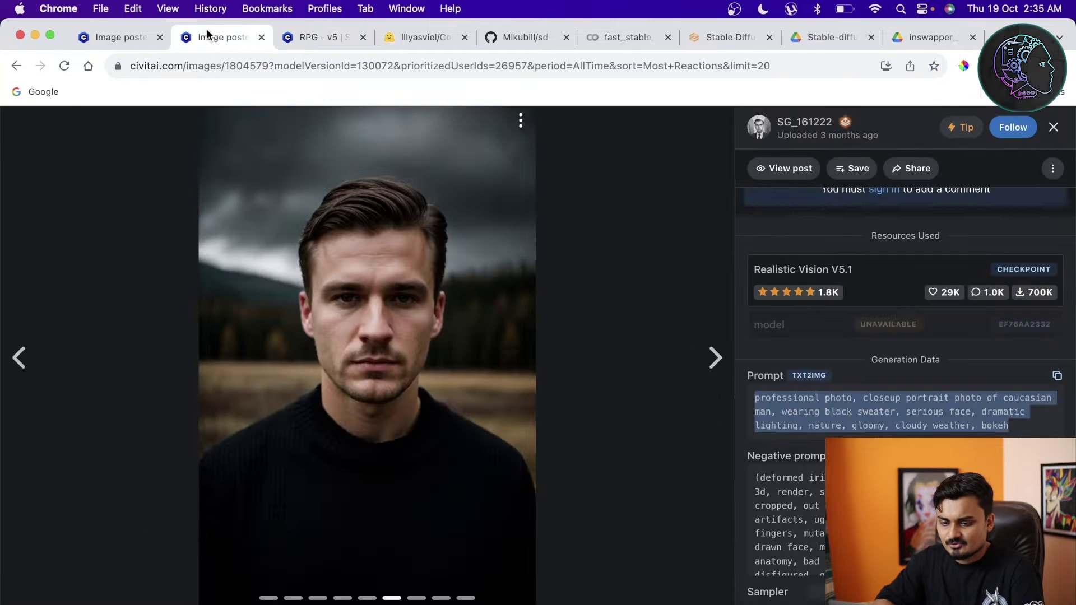
{"action": "left_click_drag", "start_coordinate": [754, 474], "coordinate": [788, 592]}
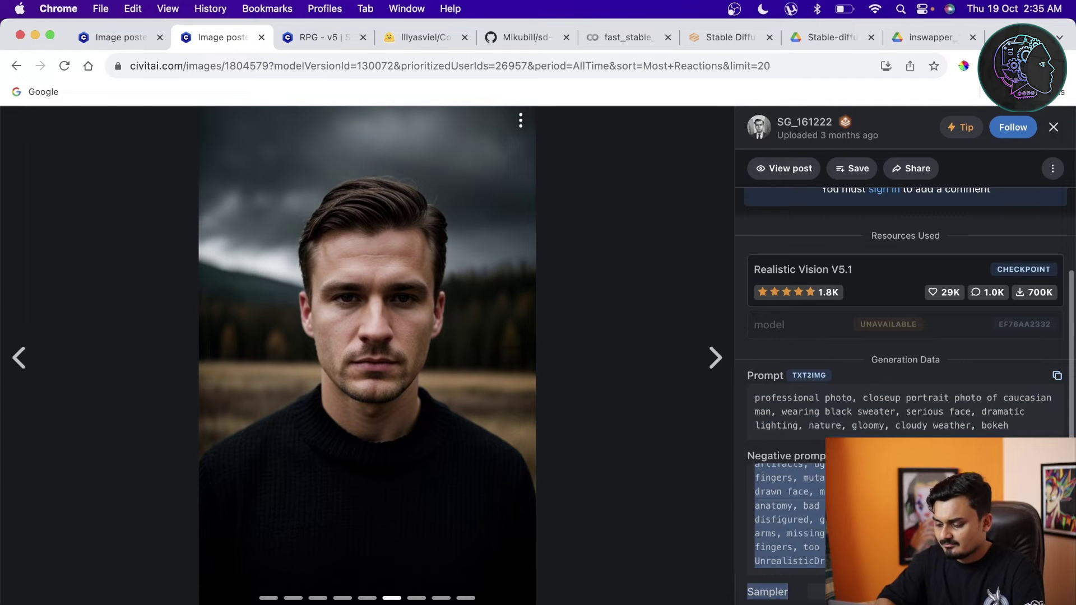
{"action": "left_click", "coordinate": [788, 593]}
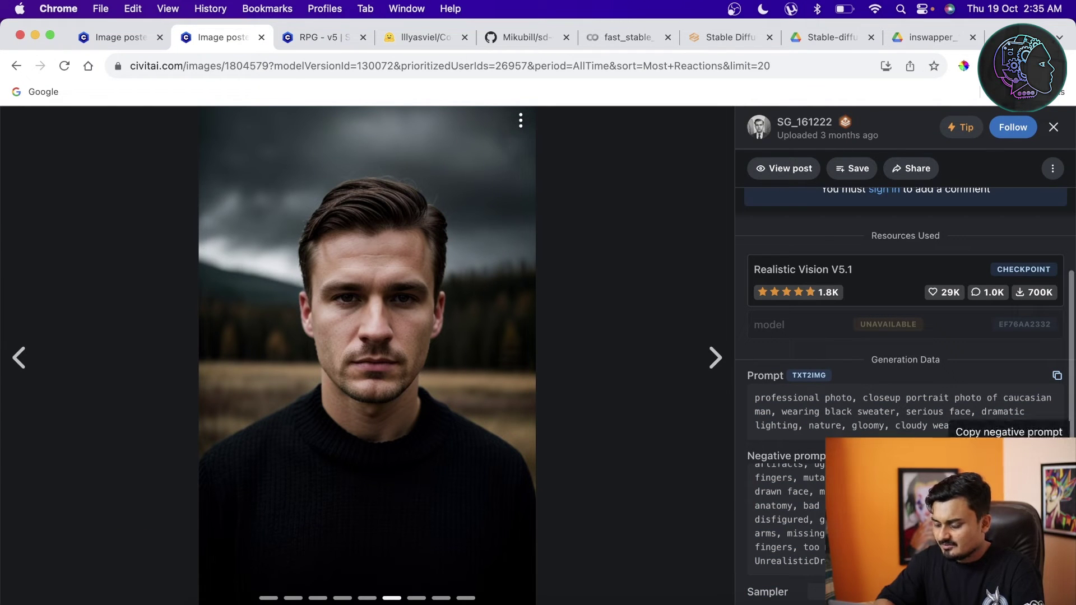
{"action": "left_click", "coordinate": [722, 37]}
{"action": "left_click", "coordinate": [344, 319]}
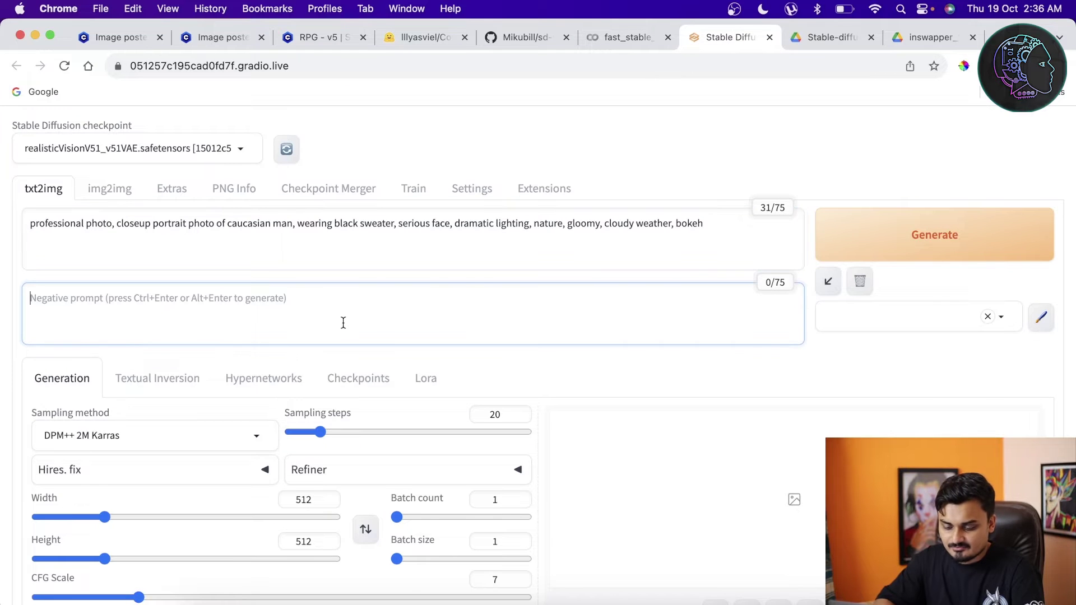
{"action": "key", "text": "super+v"}
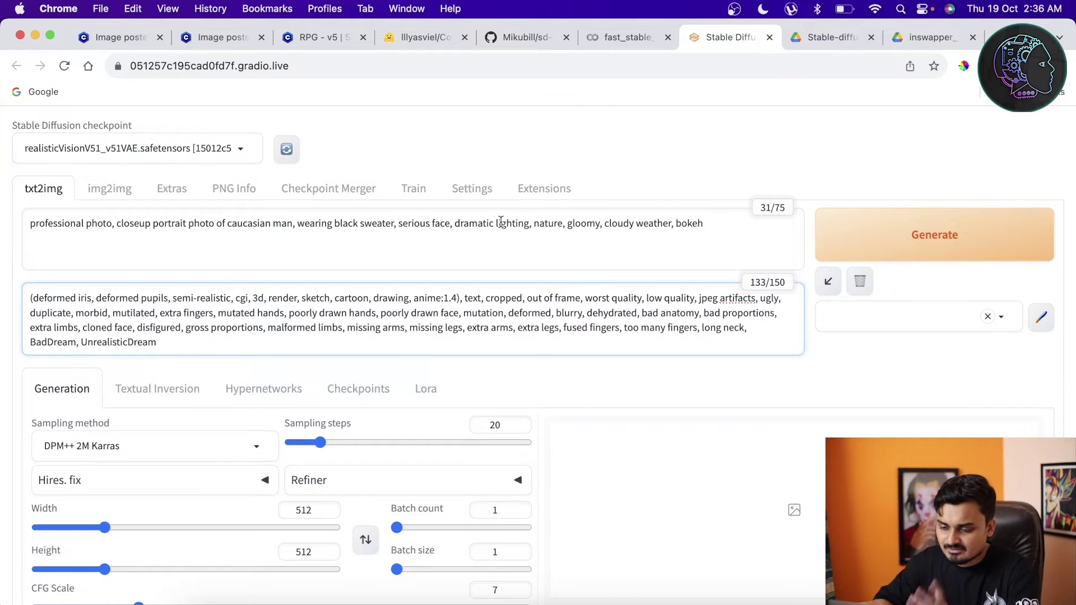
Set the sampling steps to 30 and the image height to 768
{"action": "scroll", "coordinate": [500, 257], "scroll_direction": "down", "scroll_amount": 5}
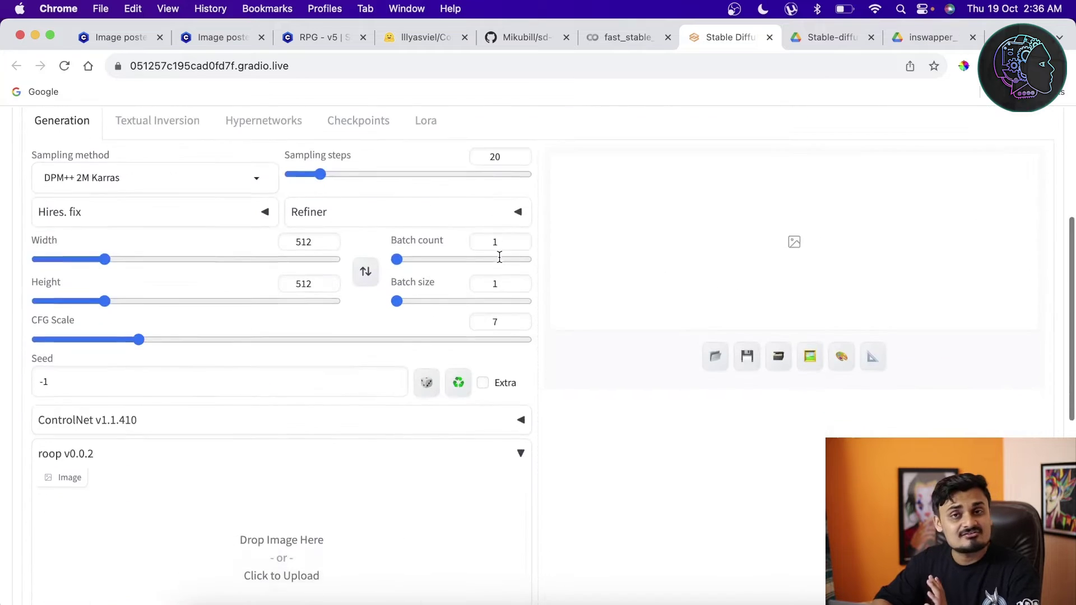
{"action": "scroll", "coordinate": [586, 401], "scroll_direction": "up", "scroll_amount": 5}
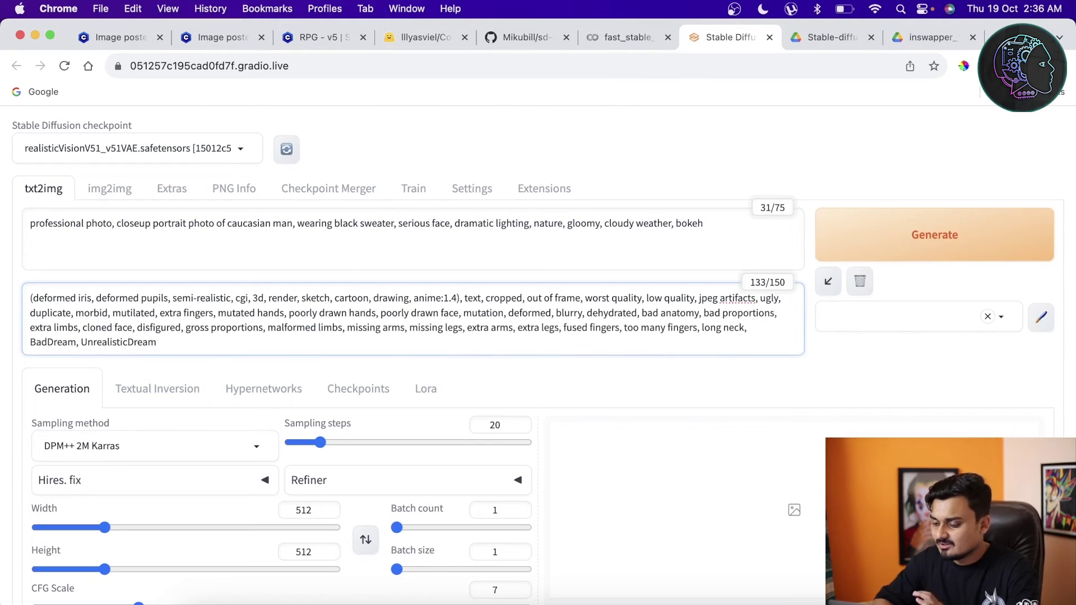
{"action": "scroll", "coordinate": [480, 415], "scroll_direction": "down", "scroll_amount": 2}
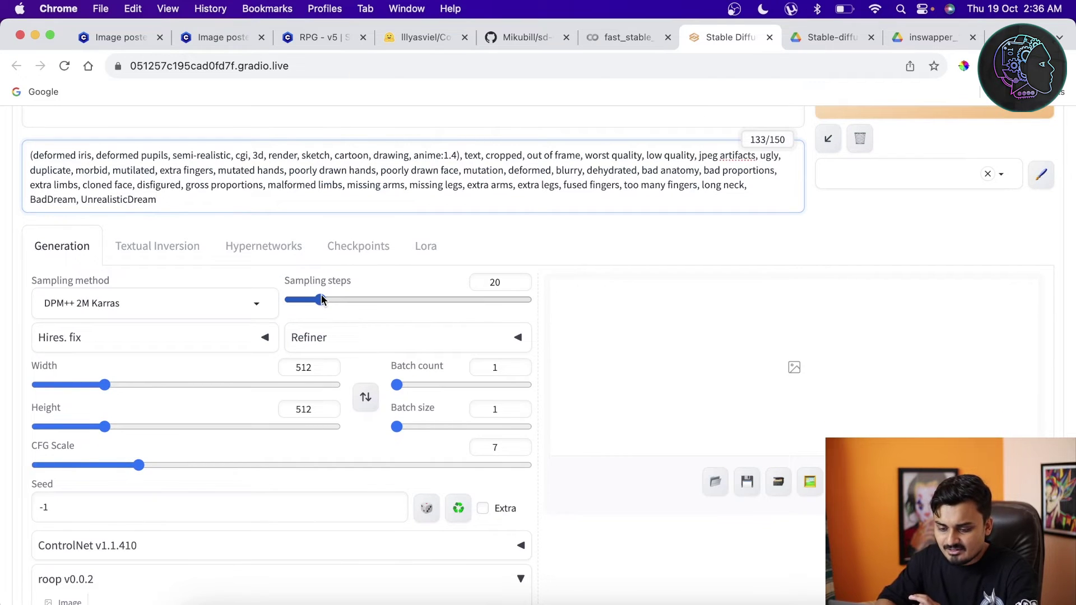
{"action": "left_click_drag", "start_coordinate": [321, 301], "coordinate": [333, 302]}
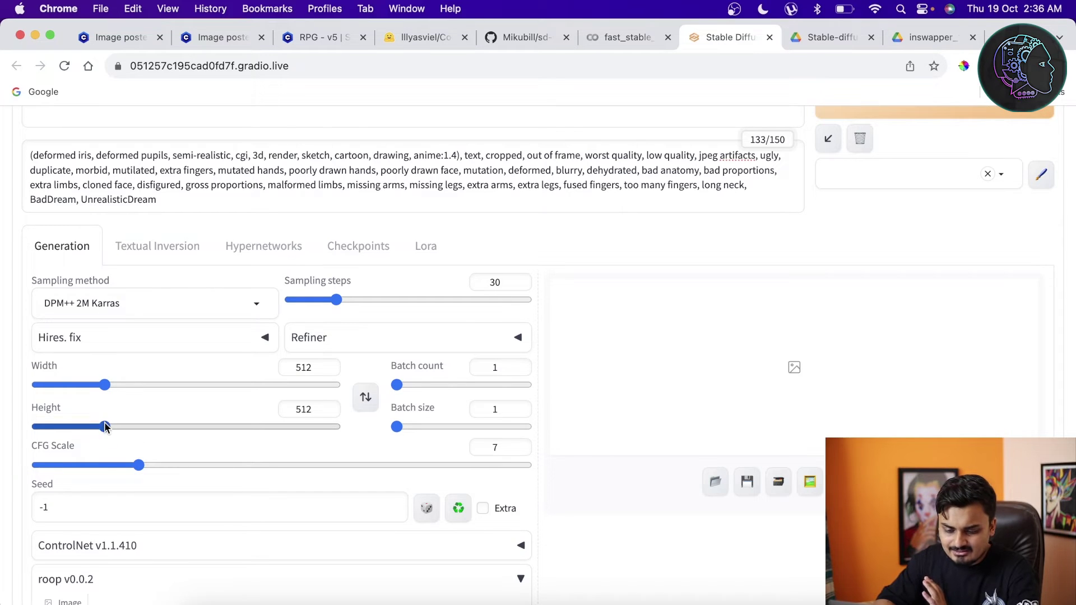
{"action": "left_click_drag", "start_coordinate": [105, 427], "coordinate": [144, 437]}
Generate the txt2img portrait and inspect the resulting image
{"action": "scroll", "coordinate": [577, 419], "scroll_direction": "down", "scroll_amount": 3}
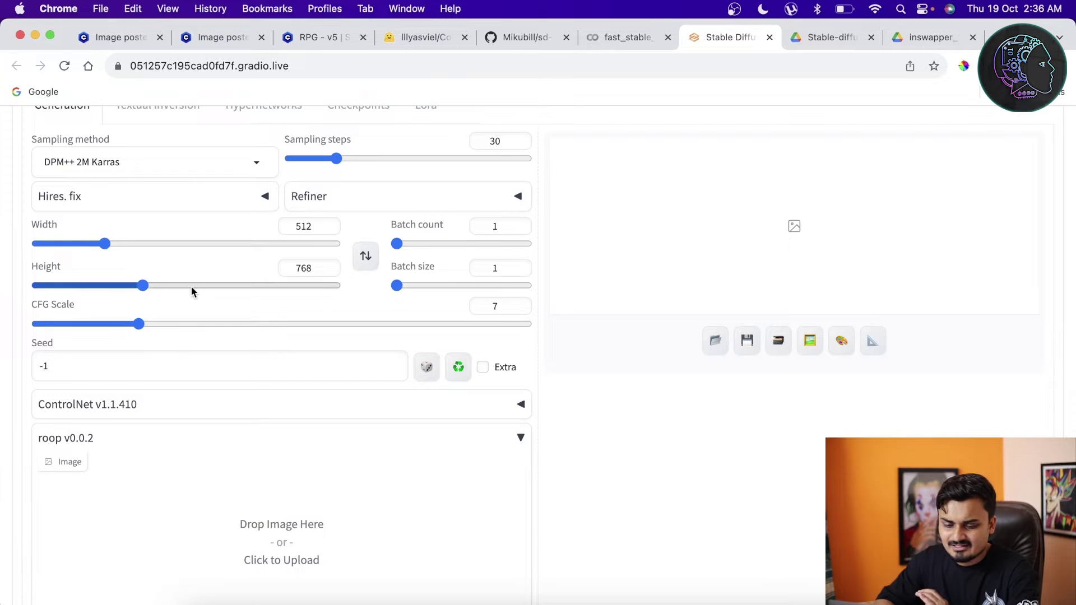
{"action": "scroll", "coordinate": [631, 364], "scroll_direction": "up", "scroll_amount": 5}
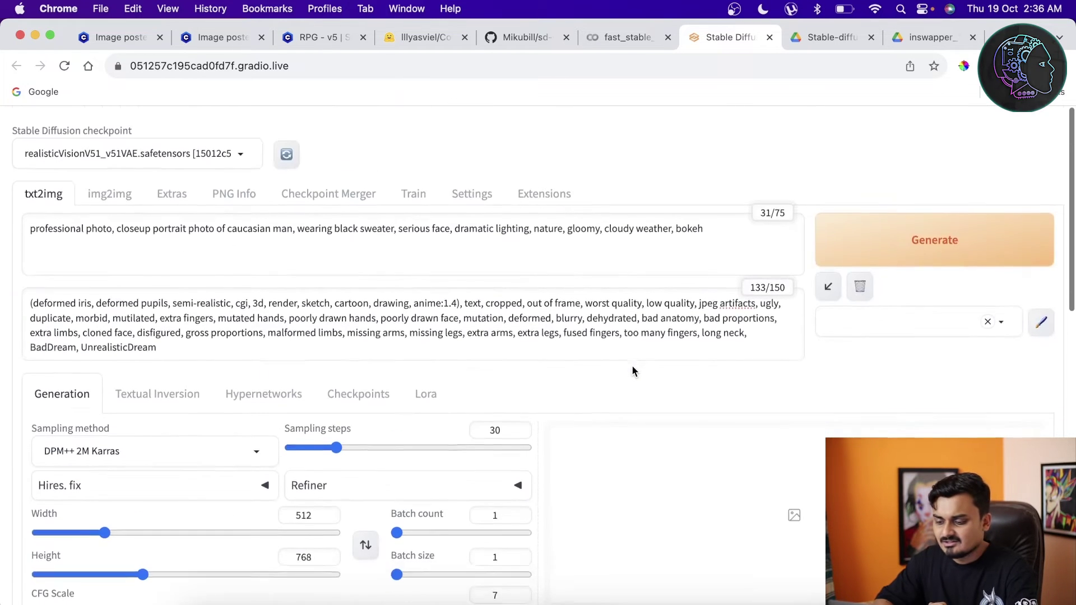
{"action": "left_click", "coordinate": [917, 233]}
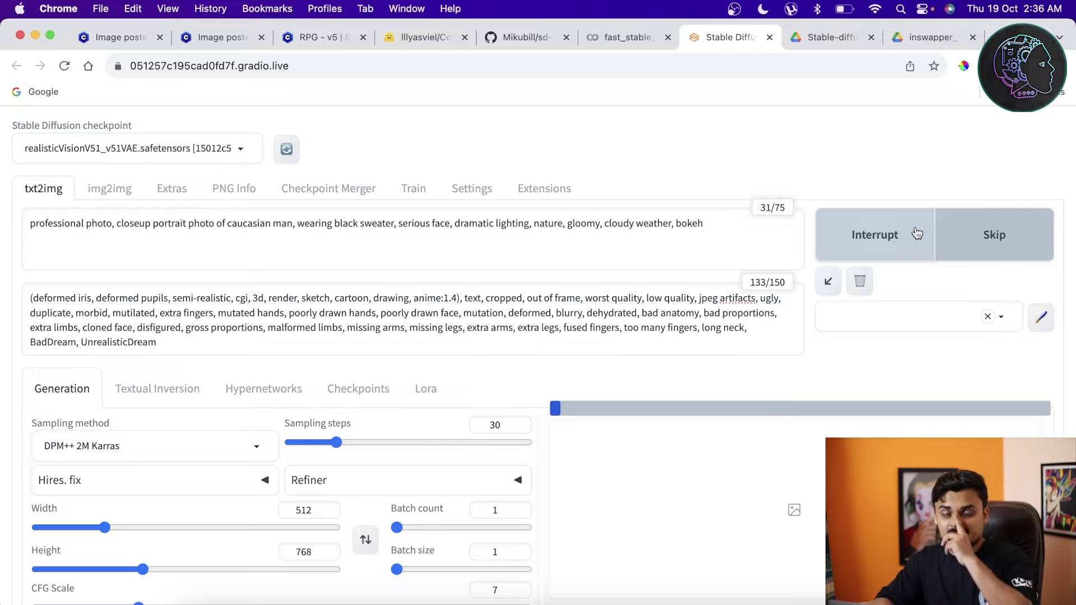
{"action": "scroll", "coordinate": [917, 233], "scroll_direction": "down", "scroll_amount": 7}
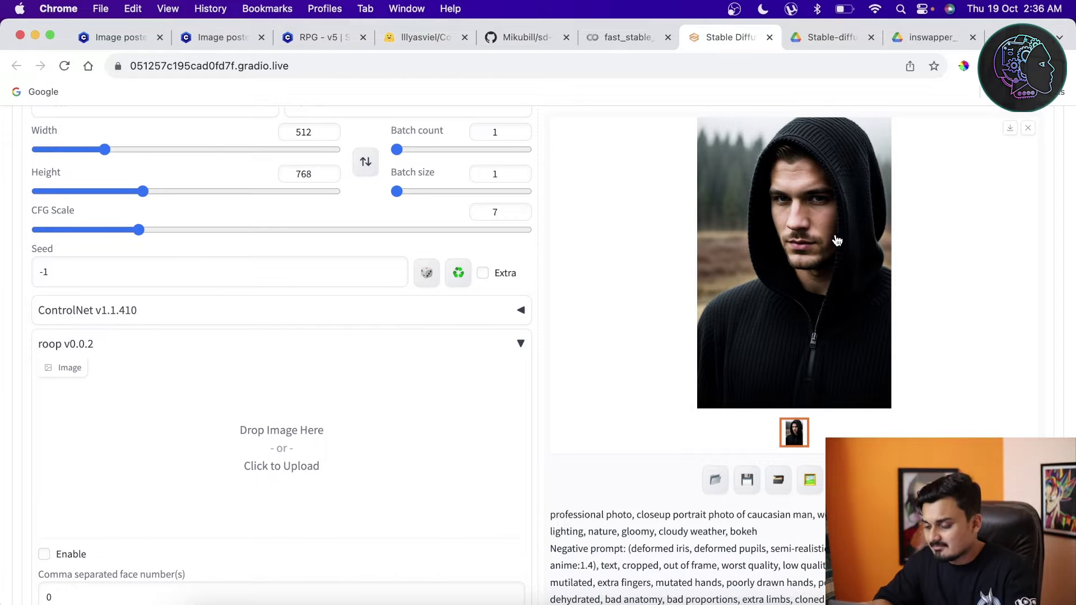
{"action": "scroll", "coordinate": [839, 241], "scroll_direction": "up", "scroll_amount": 1}
{"action": "scroll", "coordinate": [839, 241], "scroll_direction": "up", "scroll_amount": 2}
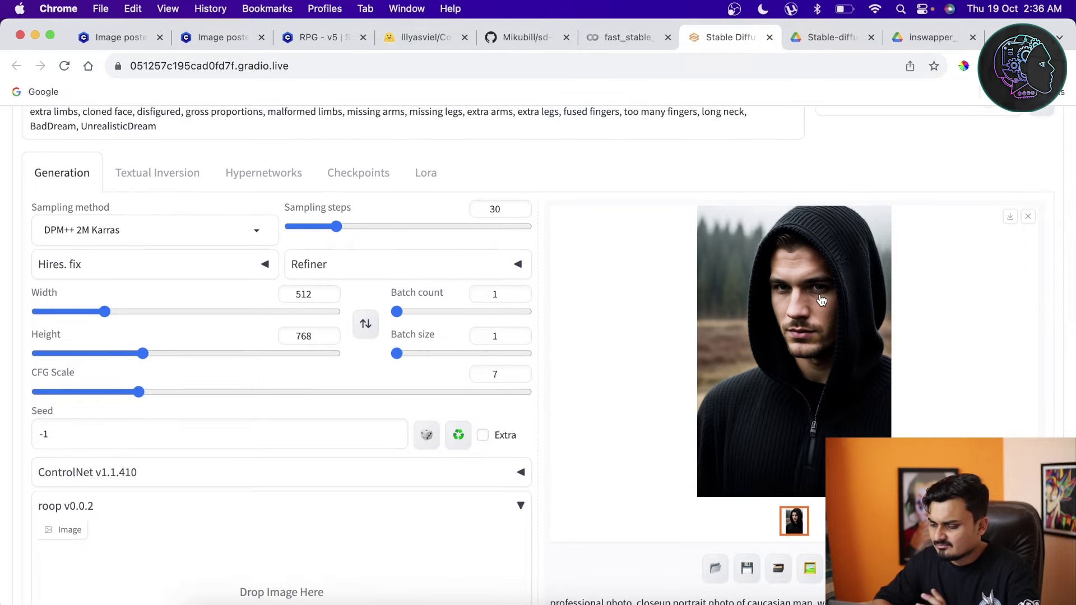
{"action": "scroll", "coordinate": [822, 300], "scroll_direction": "up", "scroll_amount": 4}
{"action": "scroll", "coordinate": [819, 299], "scroll_direction": "down", "scroll_amount": 3}
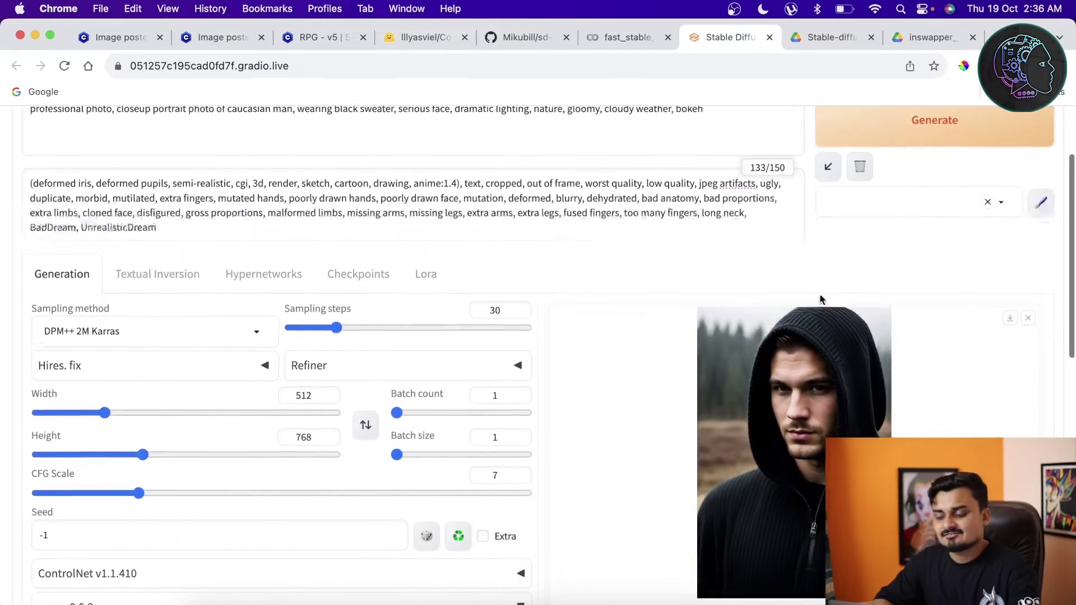
Load the leo image from the Desktop's face swap folder as the source face for txt2img roop
{"action": "scroll", "coordinate": [819, 364], "scroll_direction": "down", "scroll_amount": 7}
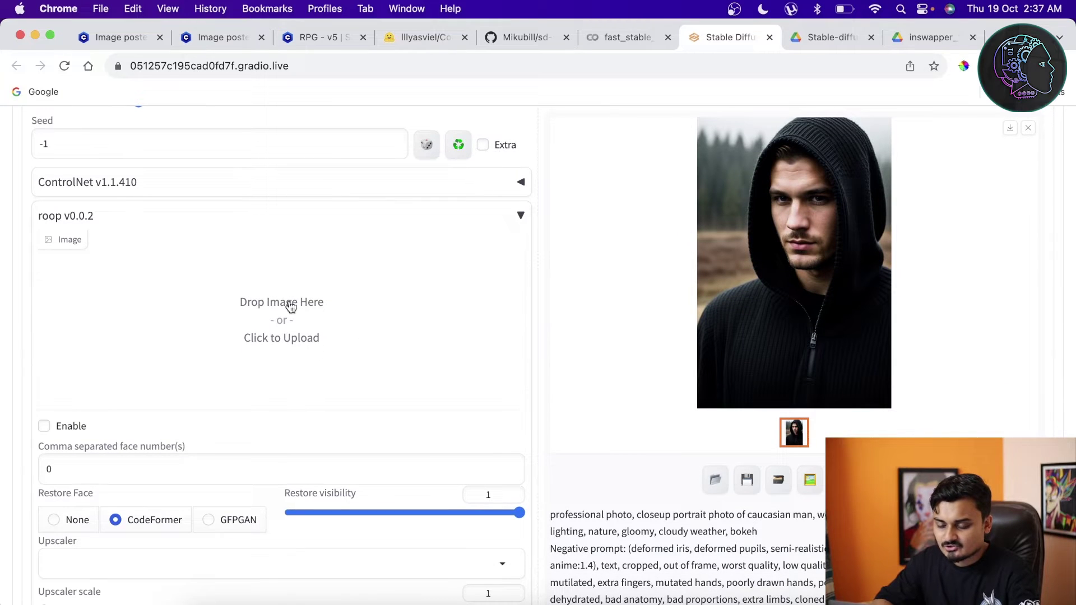
{"action": "left_click", "coordinate": [290, 307]}
{"action": "left_click", "coordinate": [406, 192]}
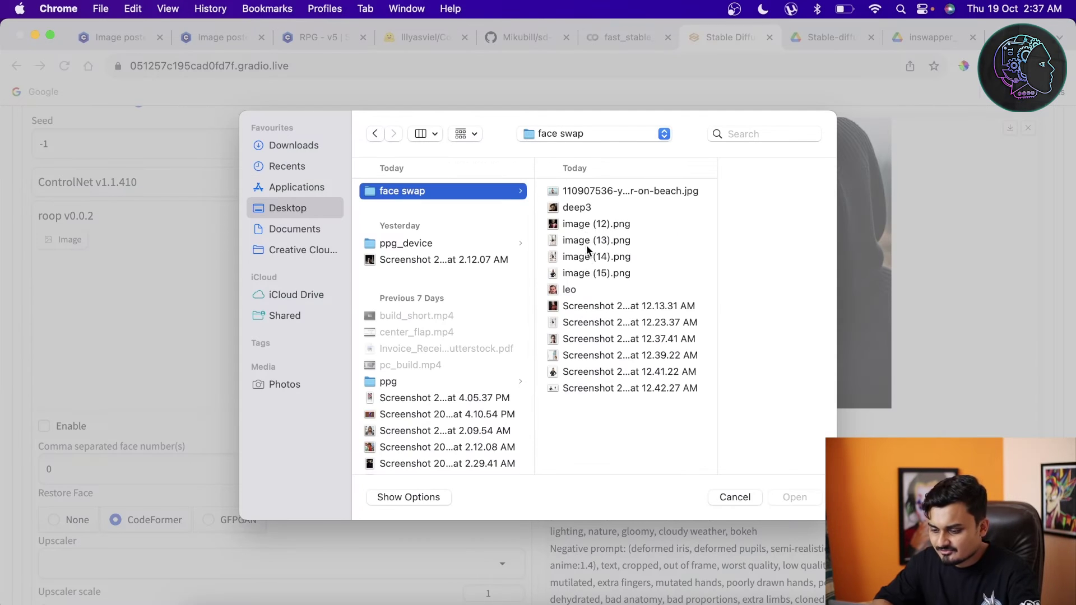
{"action": "left_click", "coordinate": [569, 290]}
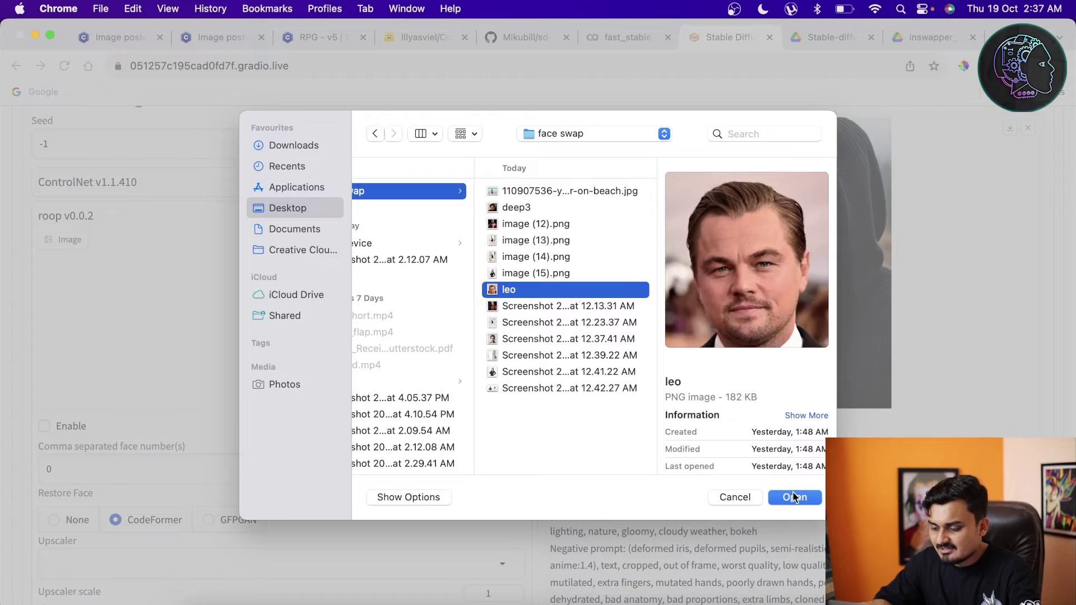
{"action": "left_click", "coordinate": [794, 497]}
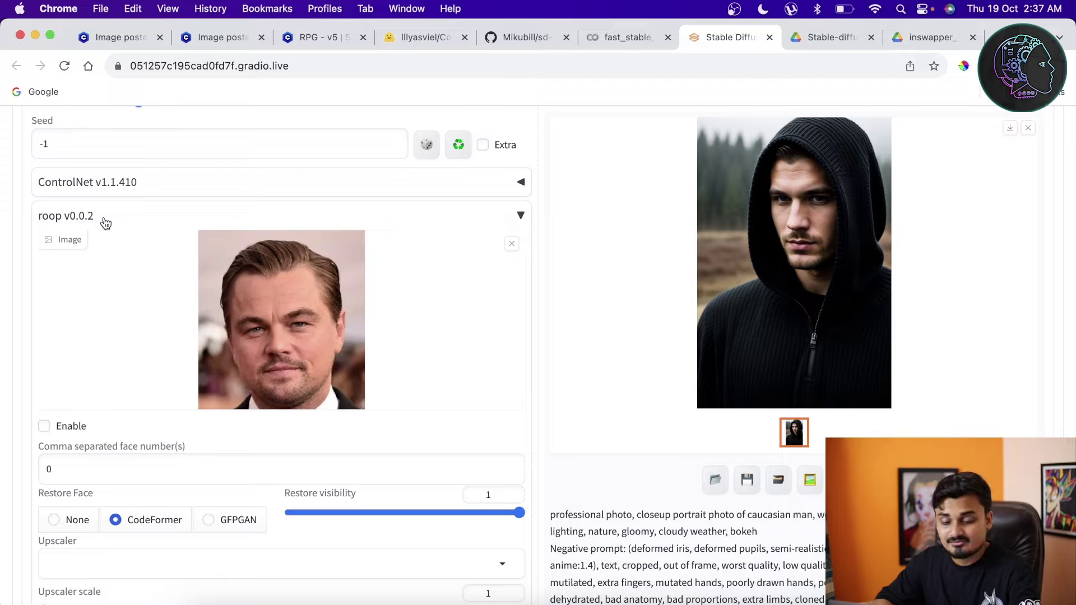
Enable roop for the txt2img generation and review its face restoration, upscaler and model settings
{"action": "scroll", "coordinate": [224, 325], "scroll_direction": "down", "scroll_amount": 2}
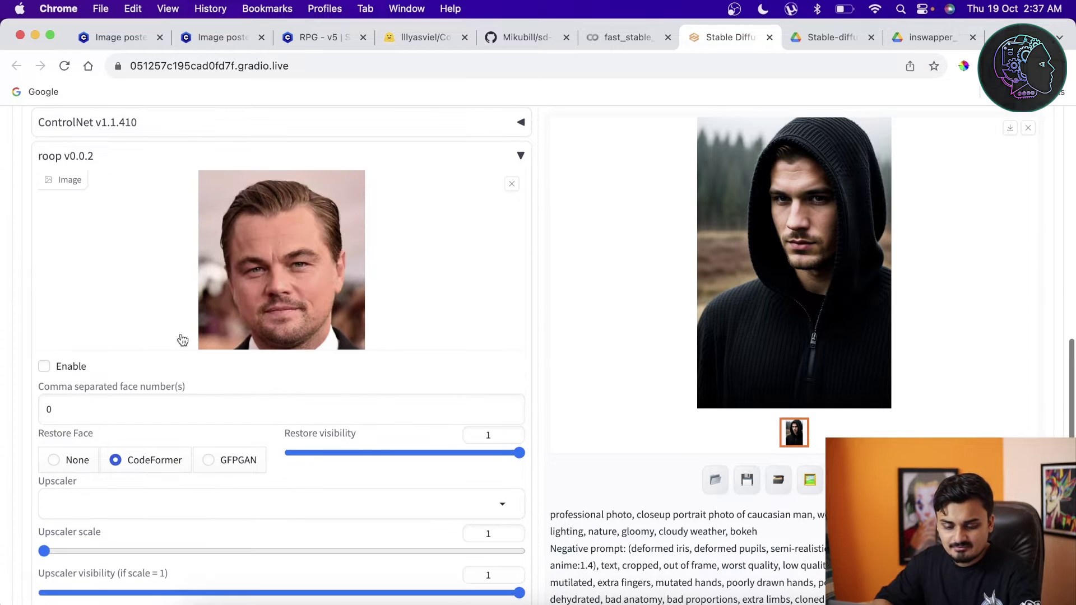
{"action": "left_click", "coordinate": [44, 366]}
{"action": "scroll", "coordinate": [358, 375], "scroll_direction": "down", "scroll_amount": 3}
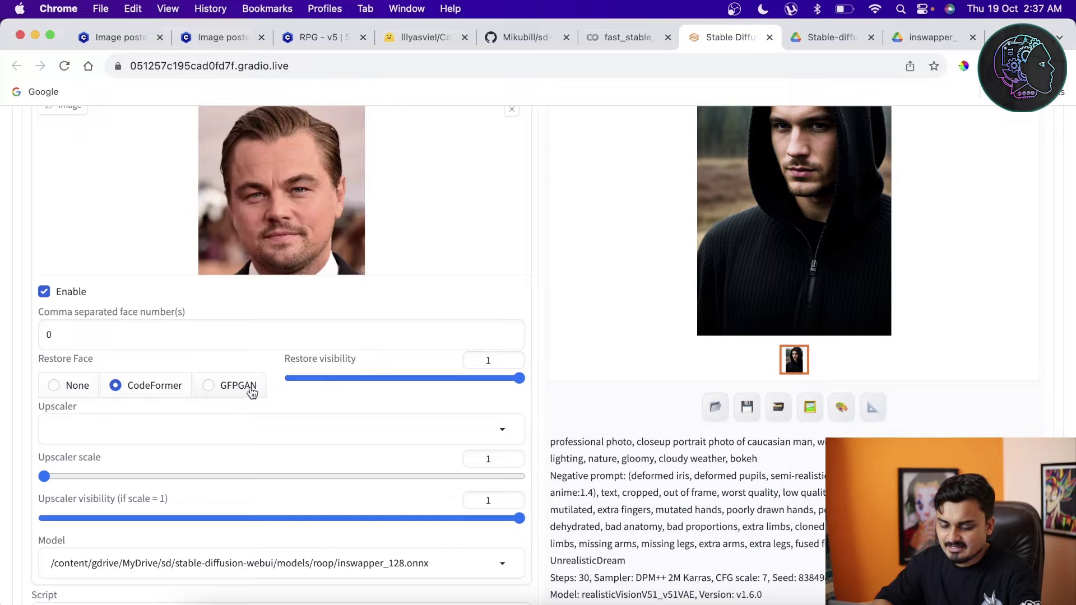
{"action": "scroll", "coordinate": [250, 391], "scroll_direction": "down", "scroll_amount": 2}
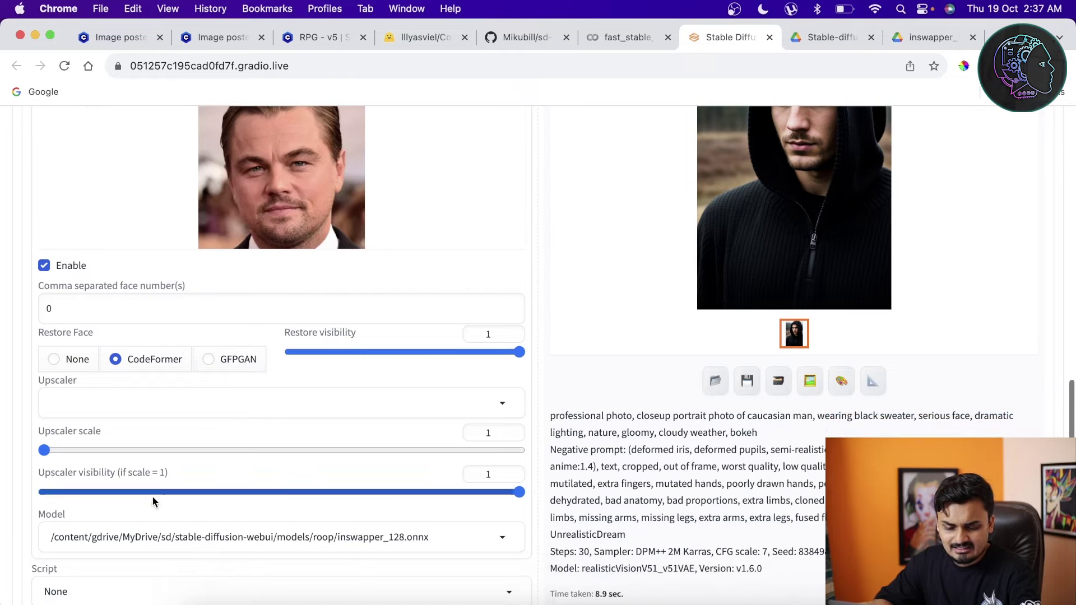
{"action": "scroll", "coordinate": [228, 429], "scroll_direction": "up", "scroll_amount": 15}
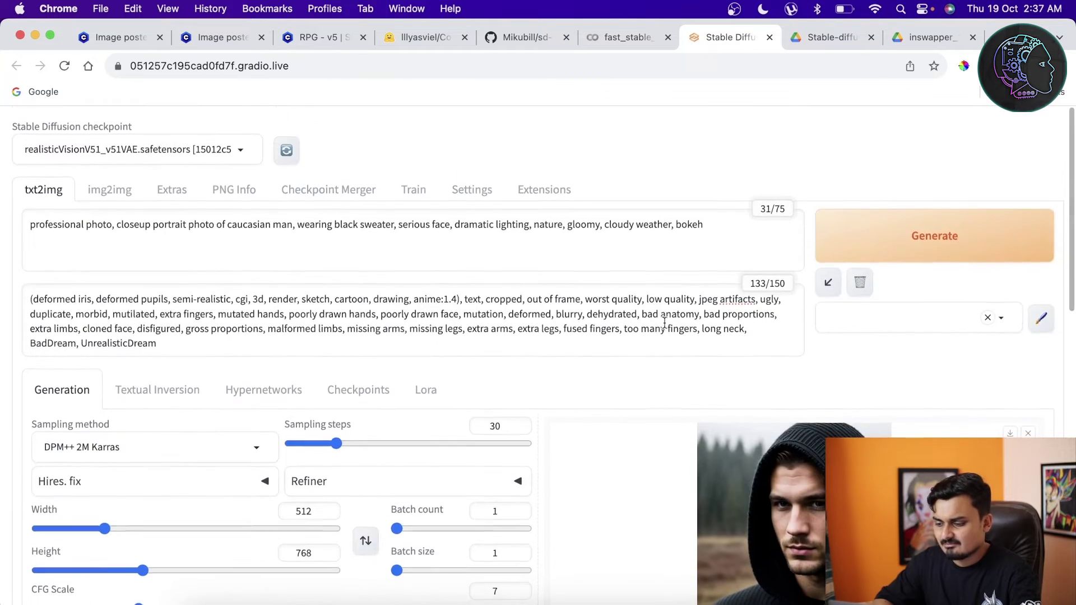
Copy the seed from the generated portrait's details and set the txt2img seed to 838498681
{"action": "scroll", "coordinate": [758, 465], "scroll_direction": "down", "scroll_amount": 10}
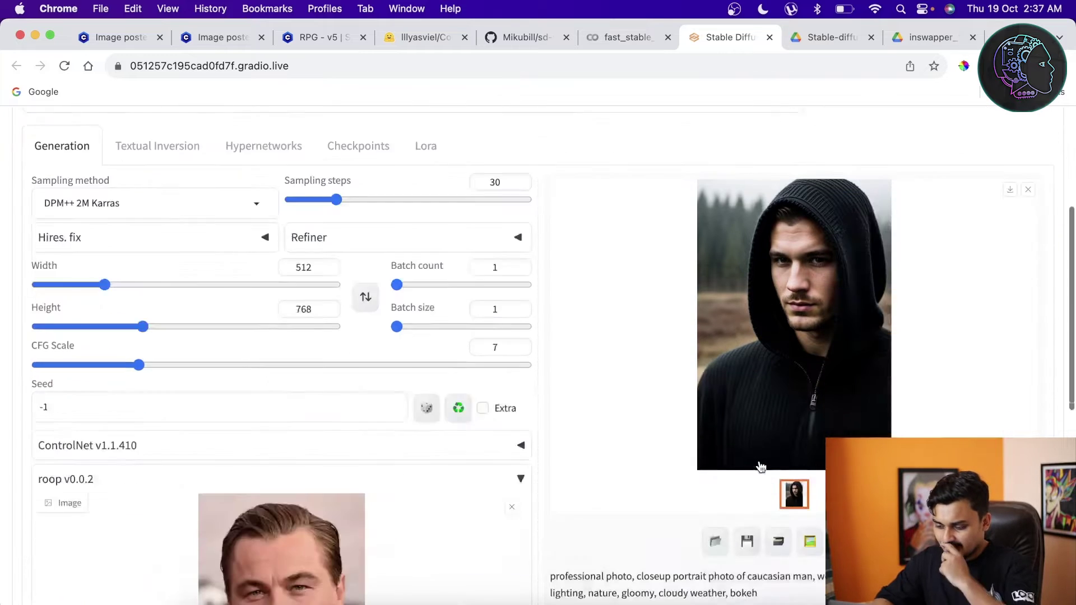
{"action": "scroll", "coordinate": [759, 460], "scroll_direction": "down", "scroll_amount": 12}
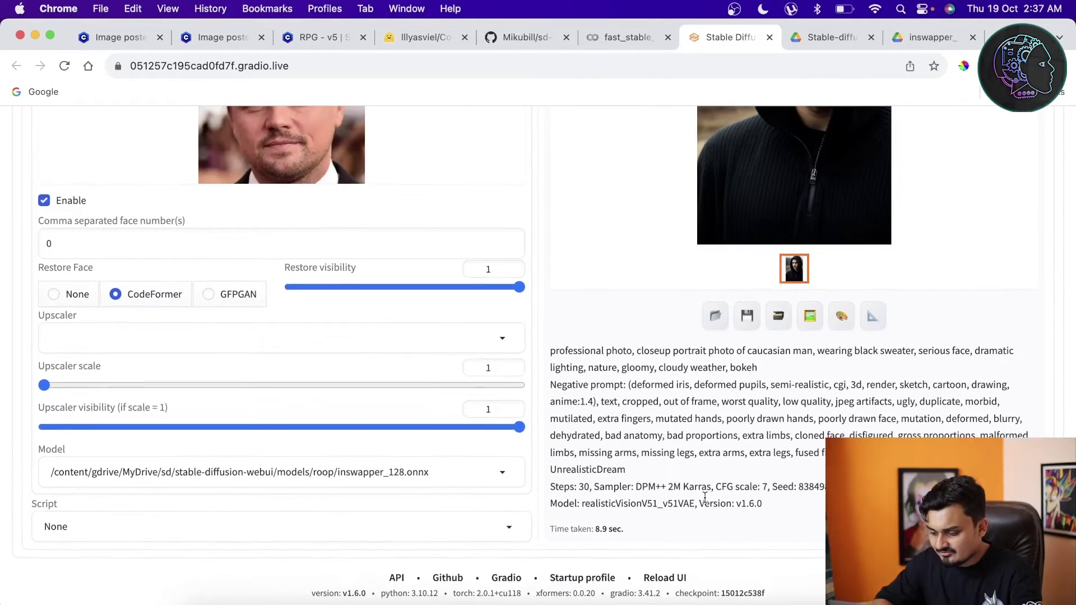
{"action": "double_click", "coordinate": [798, 486]}
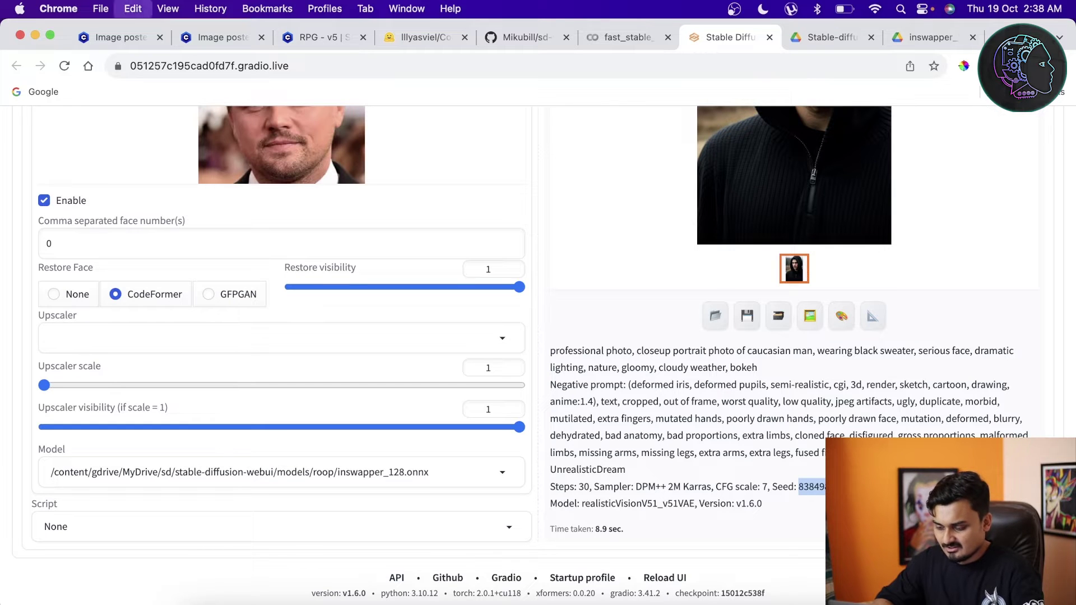
{"action": "scroll", "coordinate": [448, 391], "scroll_direction": "up", "scroll_amount": 15}
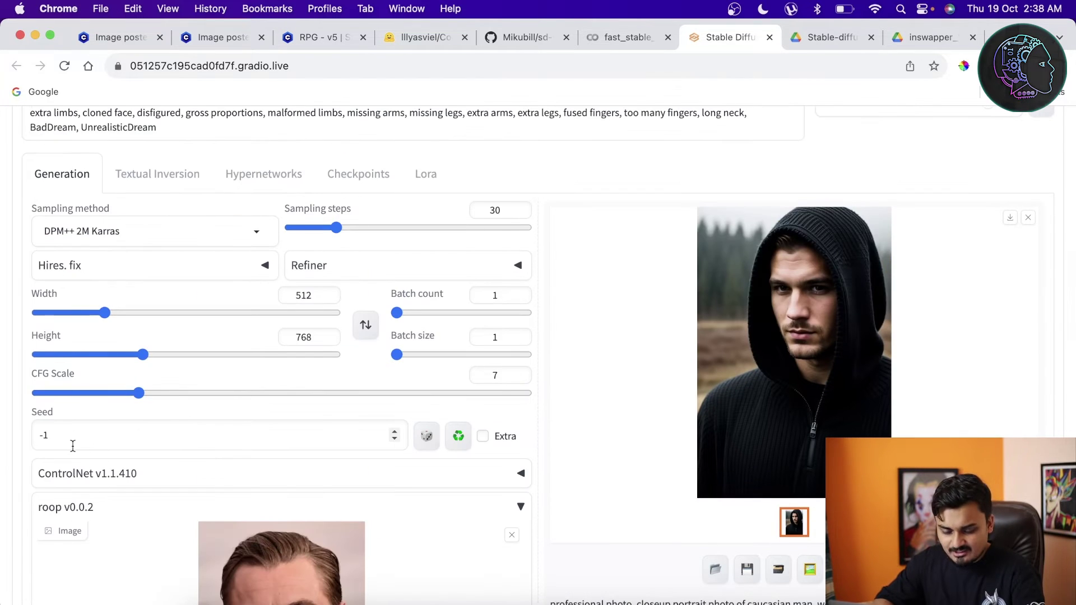
{"action": "double_click", "coordinate": [57, 437]}
{"action": "type", "text": "838498681"}
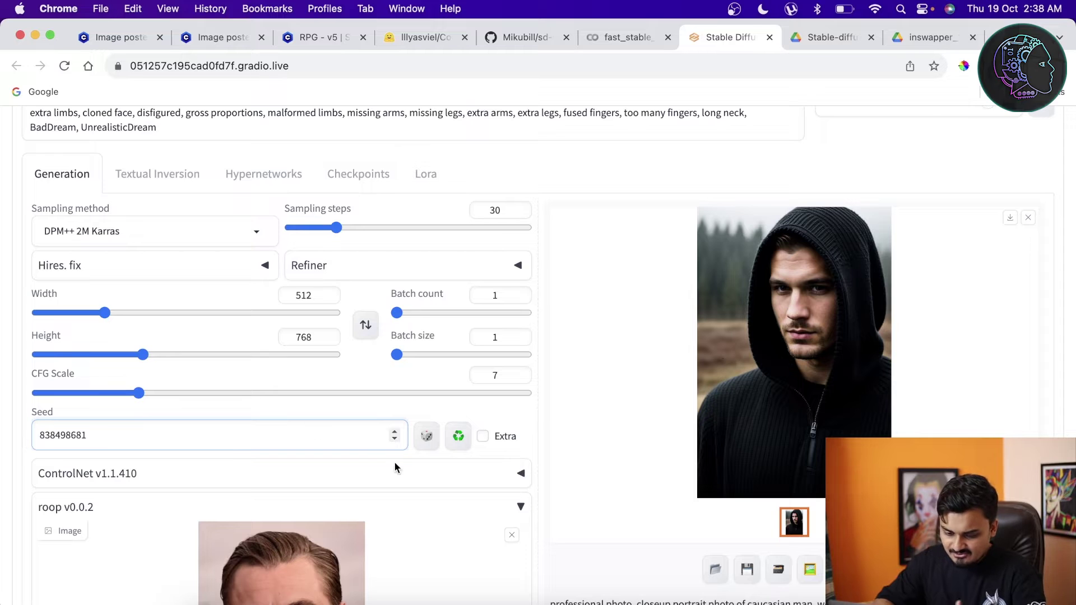
Generate the same portrait with the roop face swap applied and inspect the swapped face
{"action": "scroll", "coordinate": [834, 359], "scroll_direction": "up", "scroll_amount": 5}
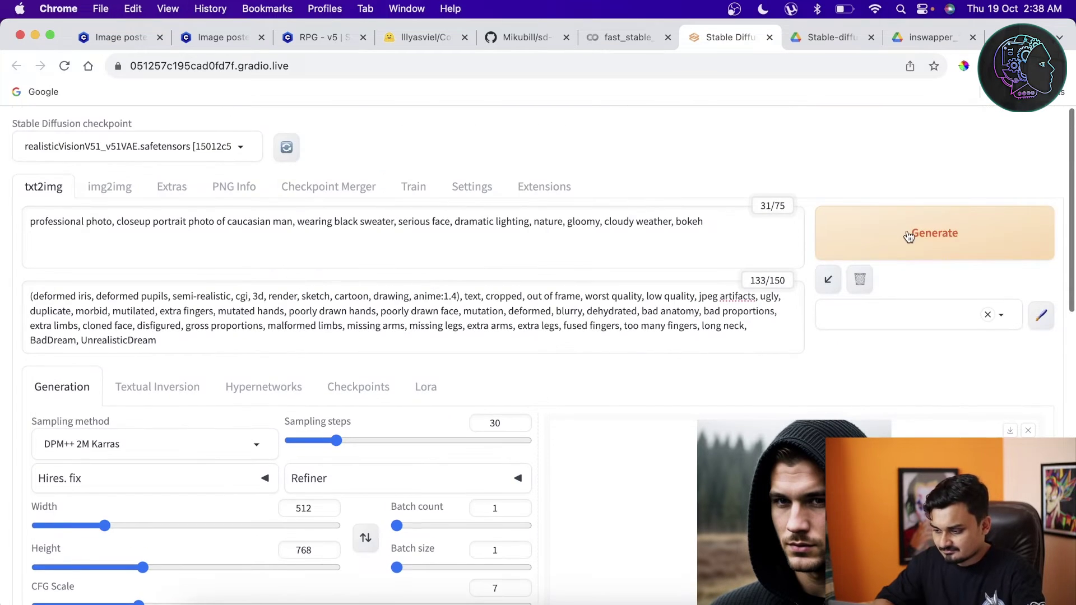
{"action": "left_click", "coordinate": [911, 234]}
{"action": "scroll", "coordinate": [911, 299], "scroll_direction": "down", "scroll_amount": 4}
{"action": "scroll", "coordinate": [916, 432], "scroll_direction": "down", "scroll_amount": 1}
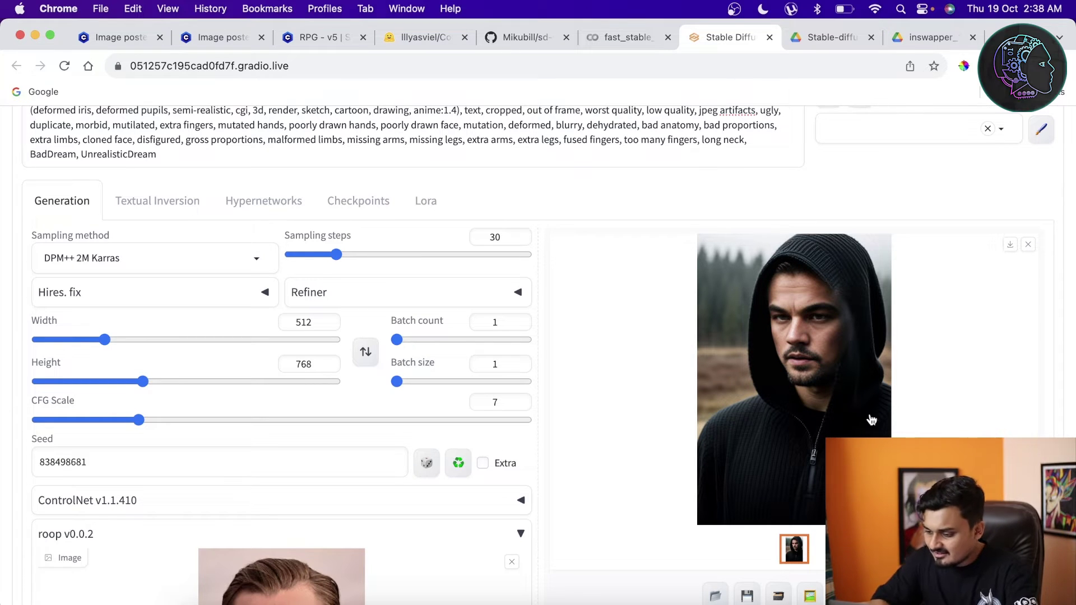
{"action": "scroll", "coordinate": [847, 398], "scroll_direction": "down", "scroll_amount": 2}
{"action": "scroll", "coordinate": [843, 392], "scroll_direction": "up", "scroll_amount": 1}
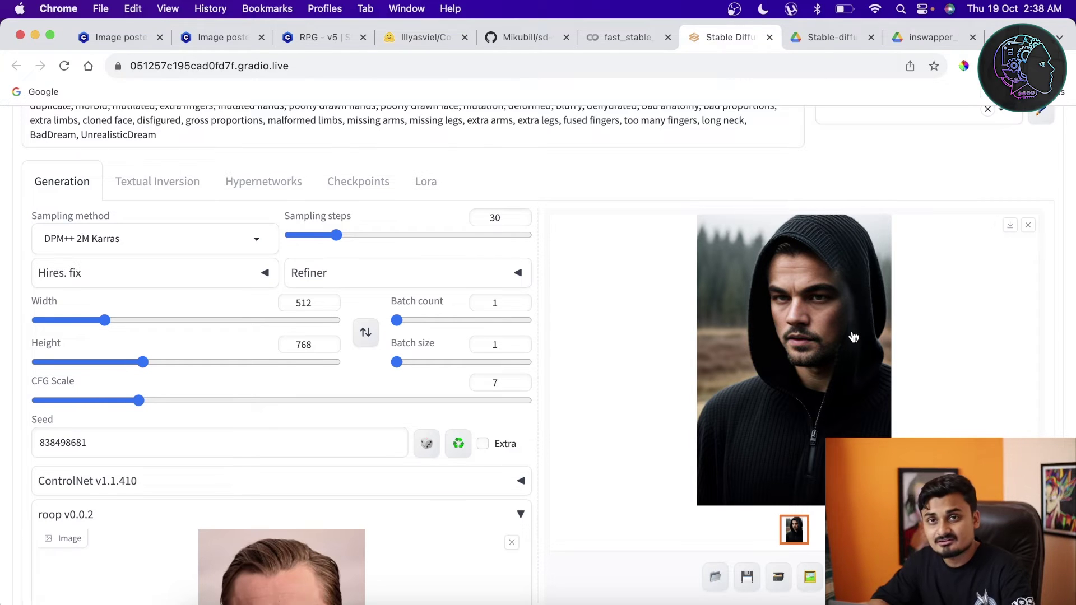
Reset the txt2img seed to -1 for a random seed
{"action": "scroll", "coordinate": [458, 302], "scroll_direction": "down", "scroll_amount": 10}
{"action": "scroll", "coordinate": [309, 265], "scroll_direction": "up", "scroll_amount": 5}
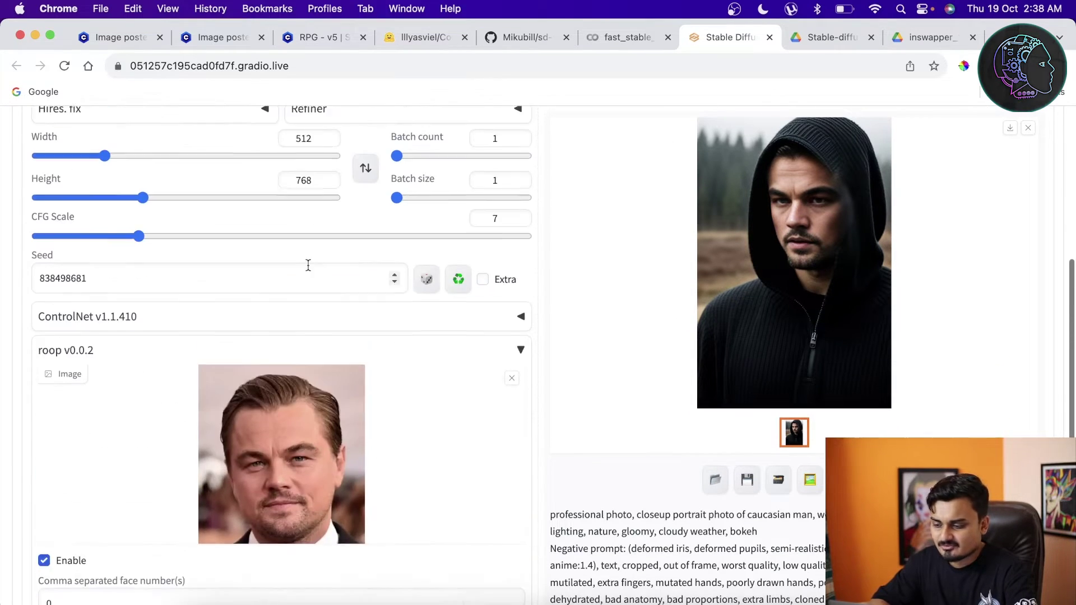
{"action": "left_click_drag", "start_coordinate": [88, 290], "coordinate": [4, 293]}
{"action": "key", "text": "BackSpace"}
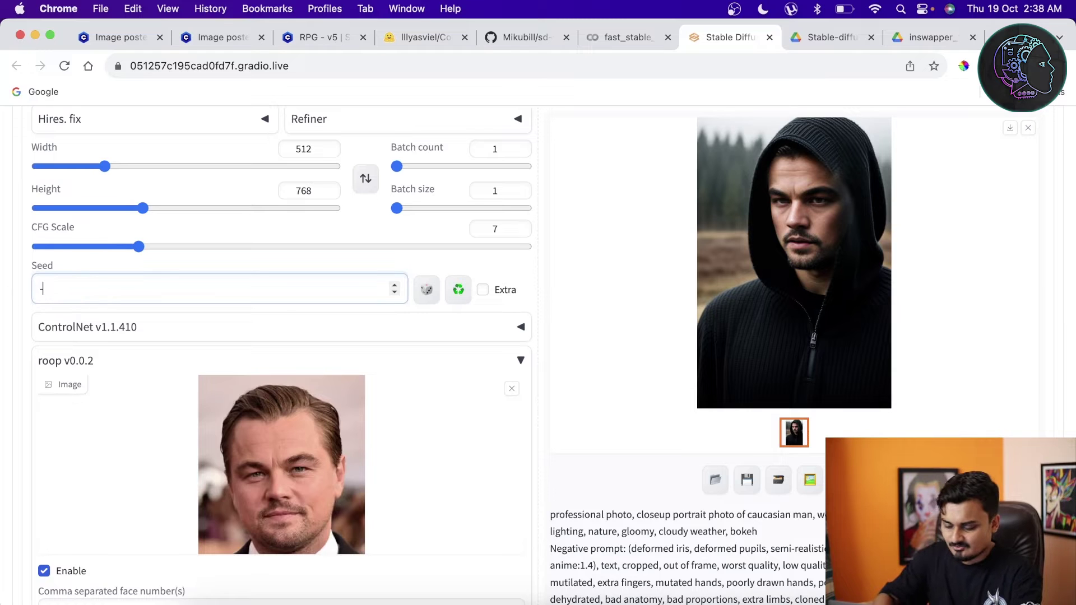
{"action": "type", "text": "-1"}
Generate another face-swapped portrait with the random seed and examine the new image
{"action": "scroll", "coordinate": [428, 408], "scroll_direction": "up", "scroll_amount": 7}
{"action": "left_click", "coordinate": [896, 235]}
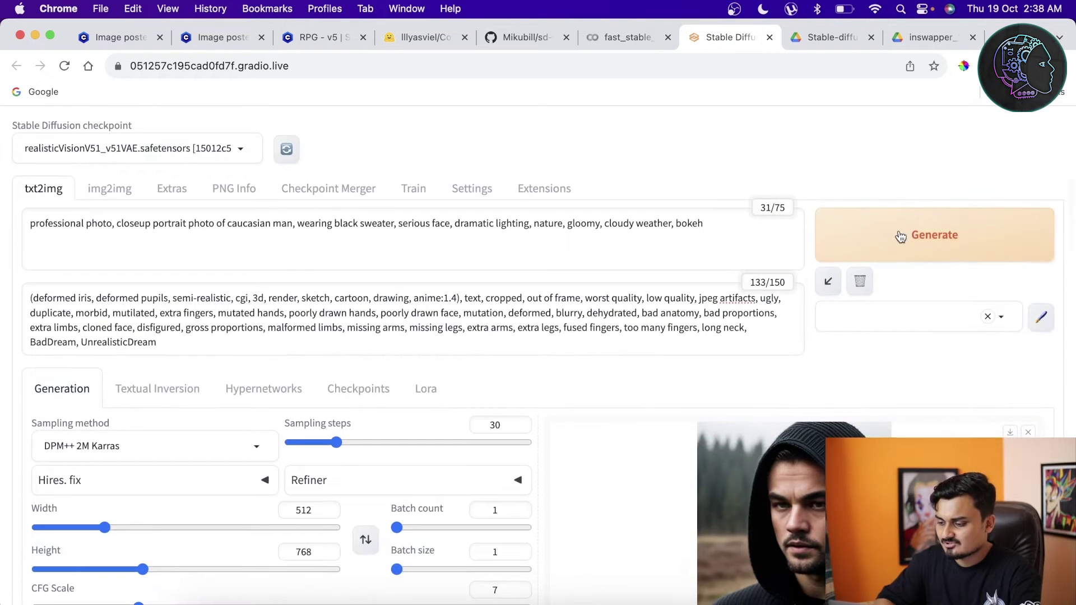
{"action": "scroll", "coordinate": [829, 355], "scroll_direction": "down", "scroll_amount": 6}
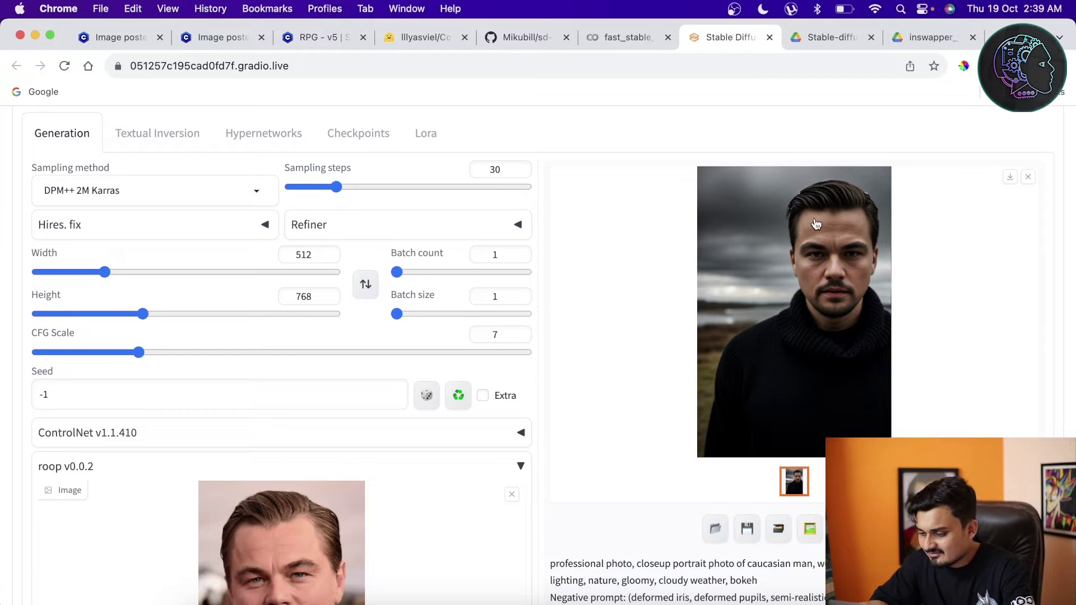
{"action": "scroll", "coordinate": [843, 273], "scroll_direction": "down", "scroll_amount": 2}
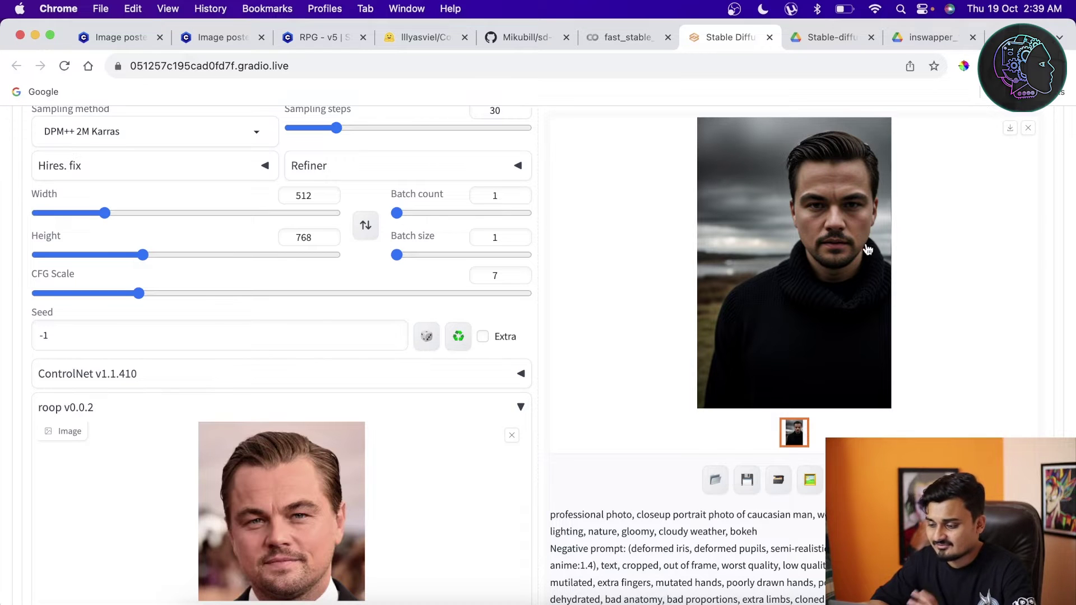
{"action": "scroll", "coordinate": [834, 269], "scroll_direction": "up", "scroll_amount": 1}
{"action": "scroll", "coordinate": [835, 270], "scroll_direction": "up", "scroll_amount": 10}
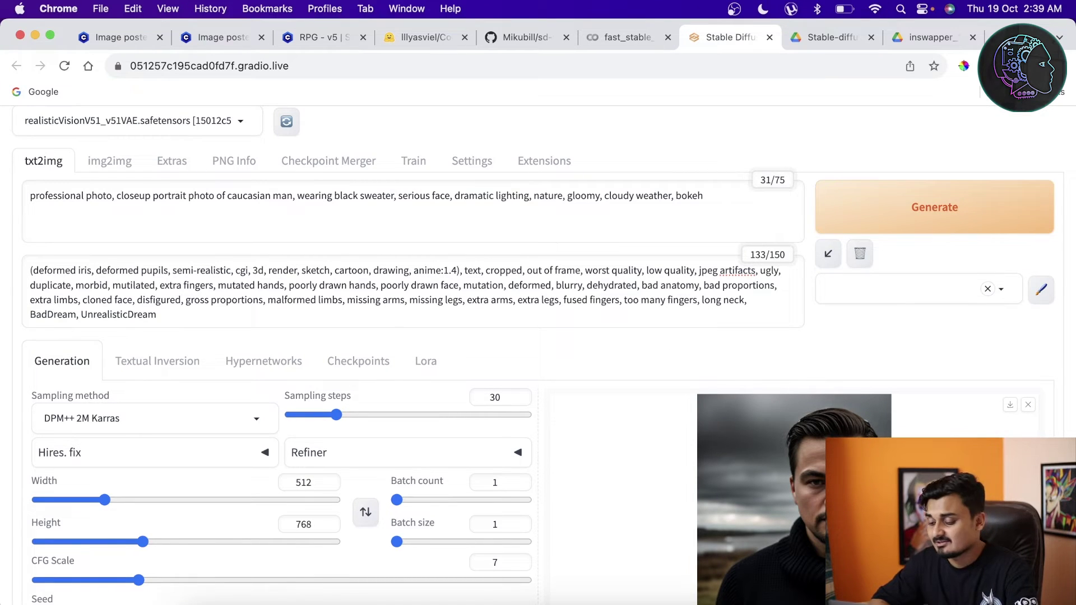
{"action": "scroll", "coordinate": [817, 470], "scroll_direction": "down", "scroll_amount": 3}
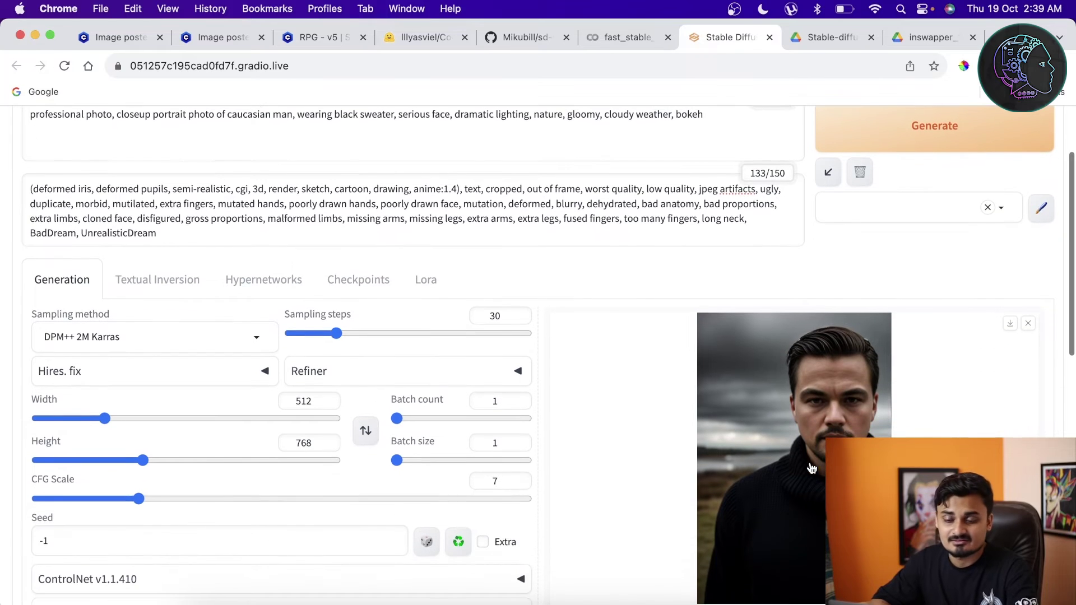
{"action": "scroll", "coordinate": [347, 174], "scroll_direction": "up", "scroll_amount": 2}
{"action": "scroll", "coordinate": [347, 175], "scroll_direction": "up", "scroll_amount": 1}
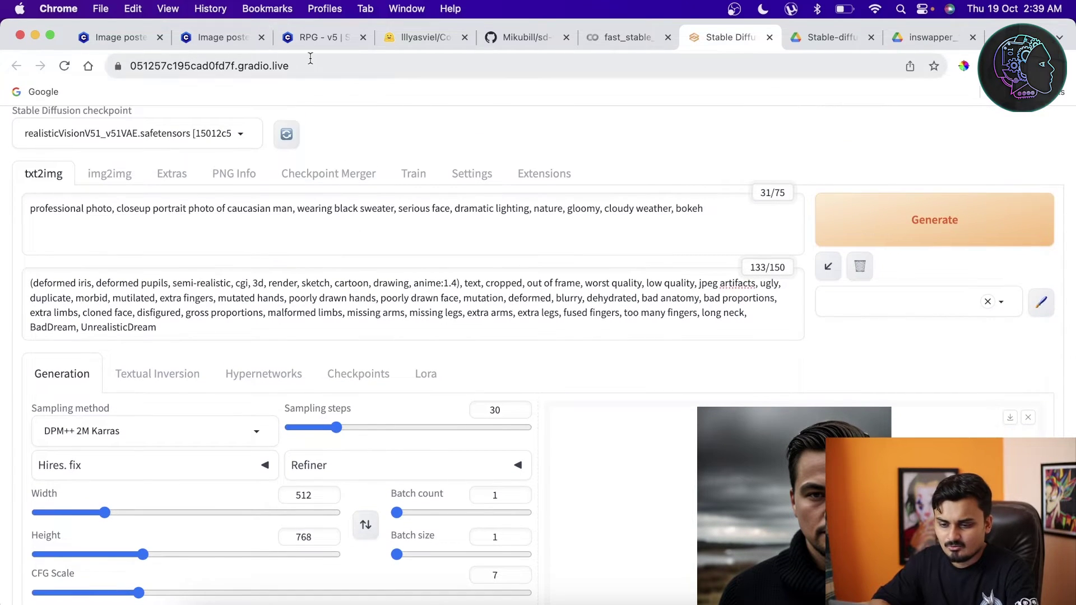
Switch to Finder, view image (12).png from the Desktop's face swap folder in Preview, and close it
{"action": "left_click", "coordinate": [321, 38]}
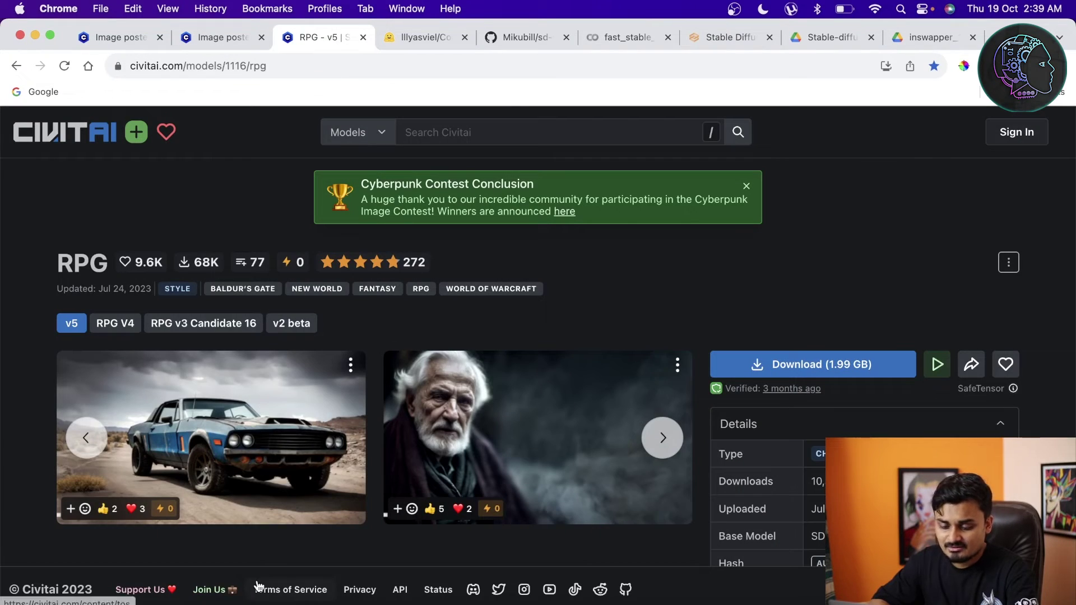
{"action": "left_click", "coordinate": [205, 596]}
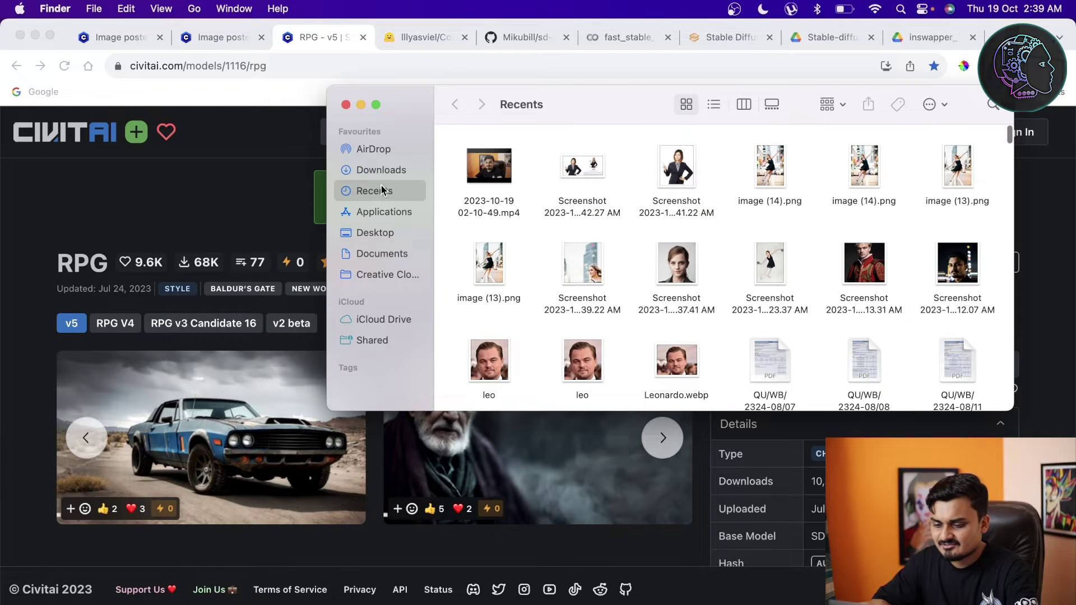
{"action": "left_click", "coordinate": [387, 232]}
{"action": "double_click", "coordinate": [479, 182]}
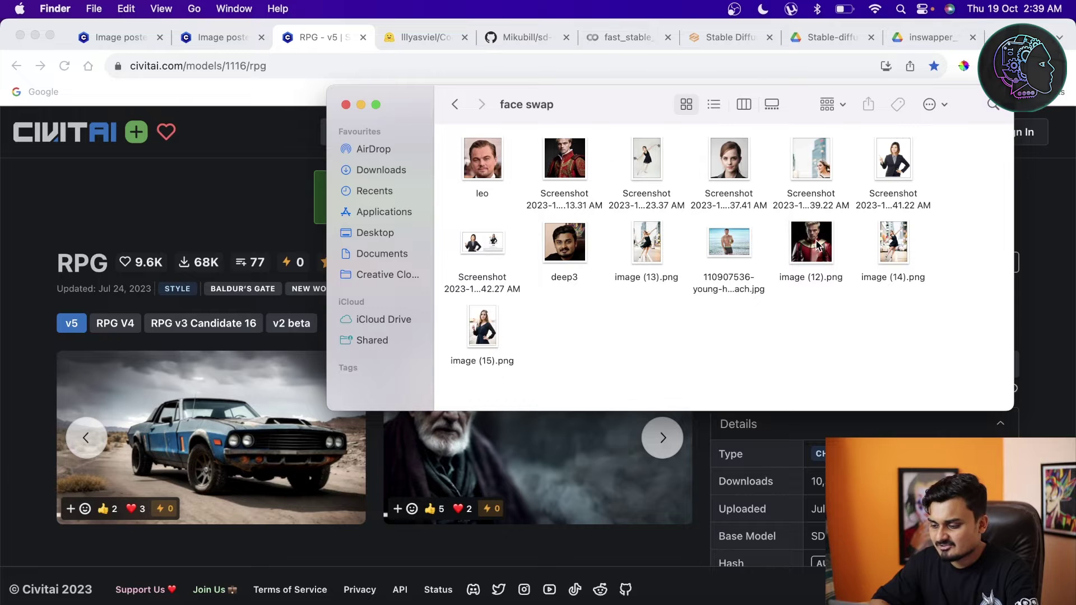
{"action": "double_click", "coordinate": [818, 245]}
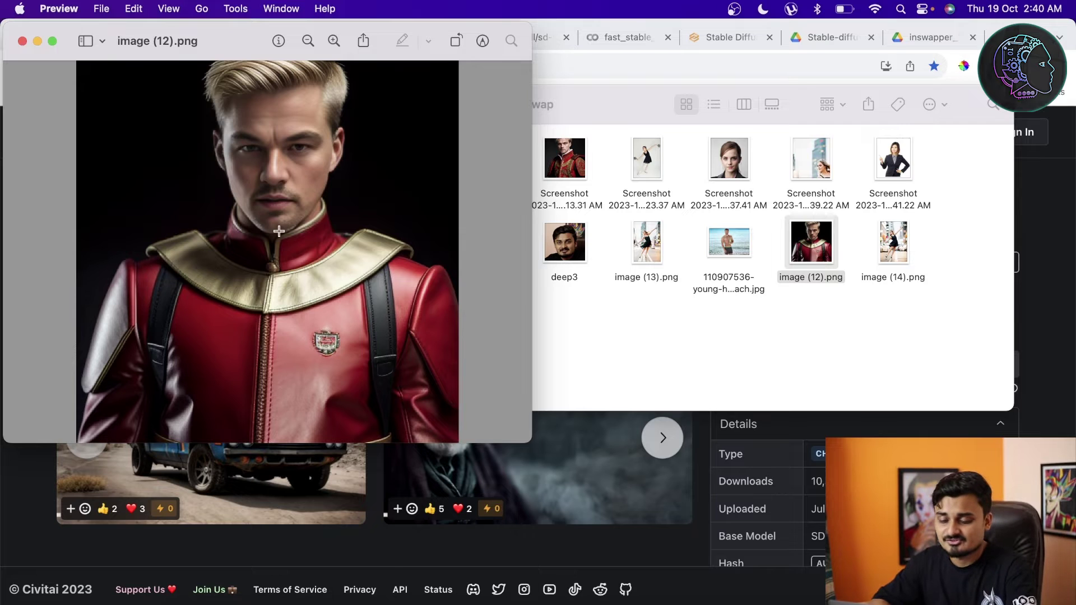
{"action": "left_click", "coordinate": [22, 42]}
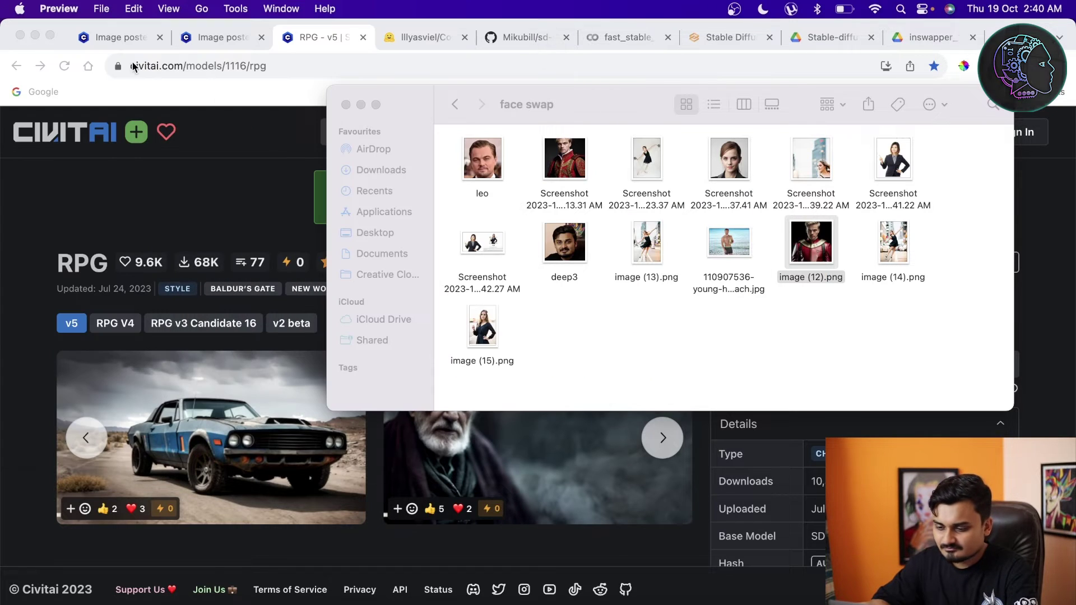
Switch back to the Stable Diffusion web UI and load the Desktop screenshot taken at 2.48.19 AM as the img2img source image
{"action": "left_click", "coordinate": [734, 38]}
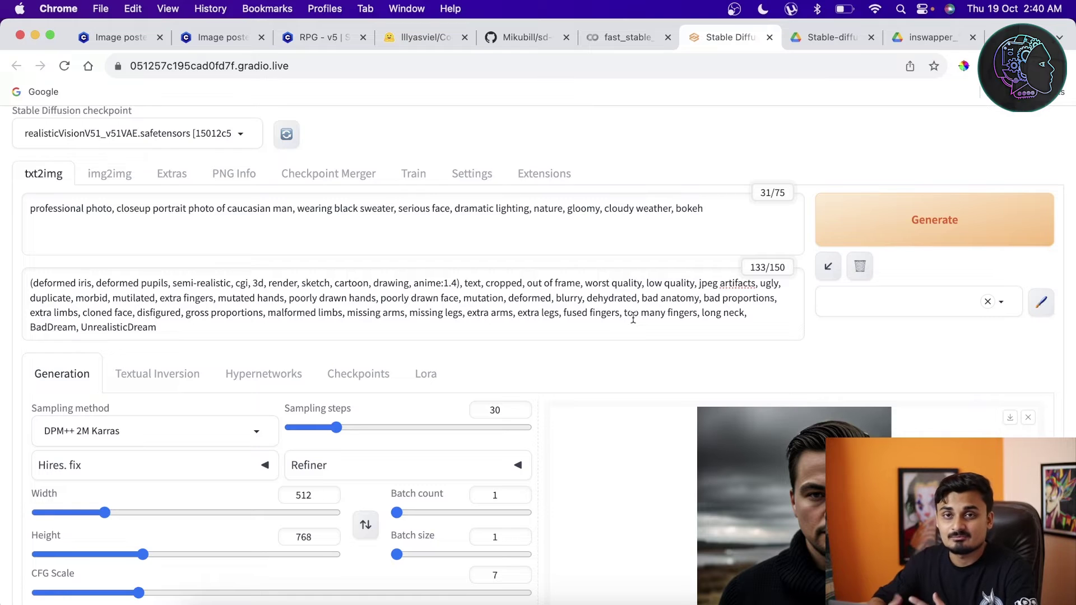
{"action": "left_click", "coordinate": [104, 183]}
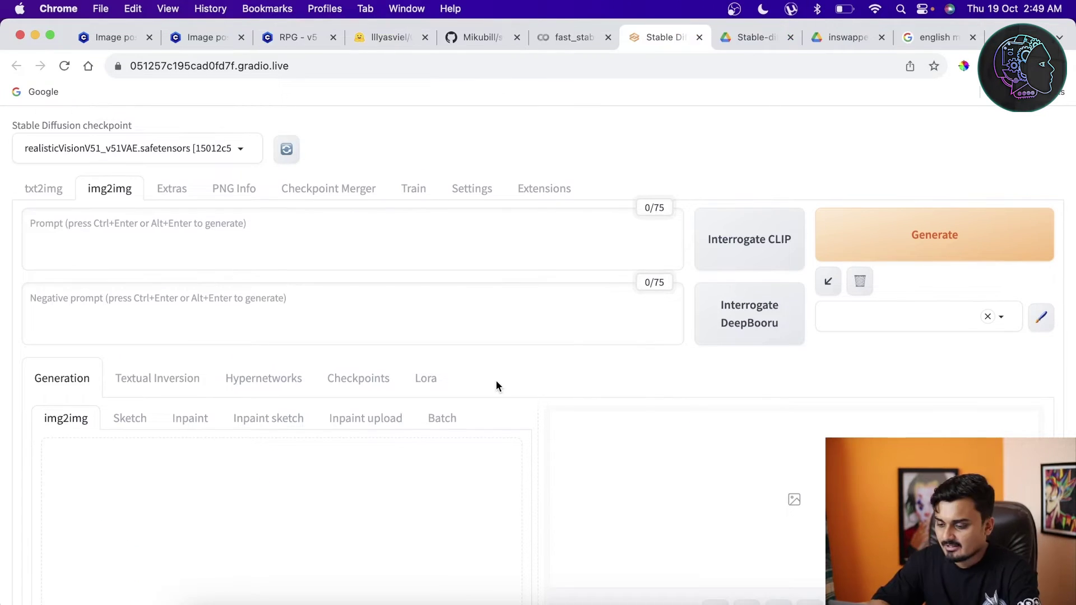
{"action": "scroll", "coordinate": [497, 386], "scroll_direction": "down", "scroll_amount": 5}
{"action": "scroll", "coordinate": [498, 387], "scroll_direction": "down", "scroll_amount": 2}
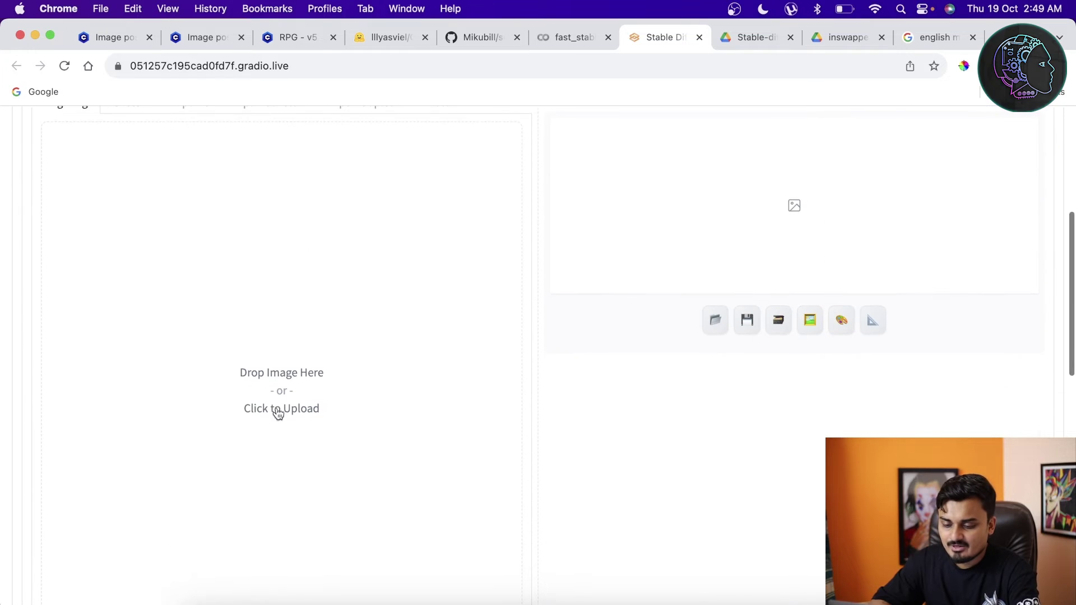
{"action": "left_click", "coordinate": [300, 377]}
{"action": "left_click", "coordinate": [436, 207]}
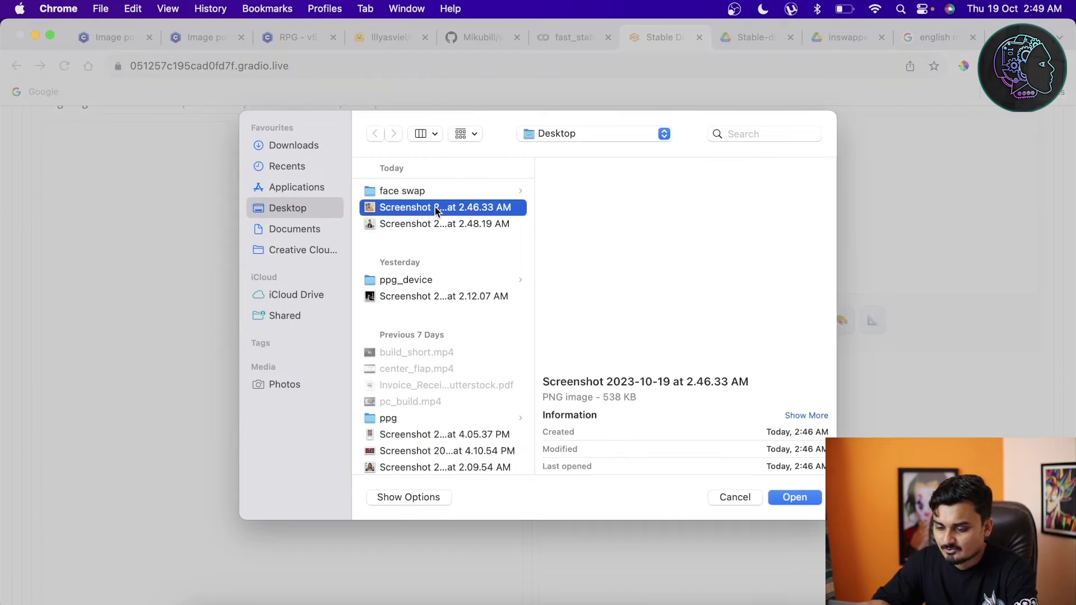
{"action": "left_click", "coordinate": [437, 224]}
{"action": "left_click", "coordinate": [811, 504]}
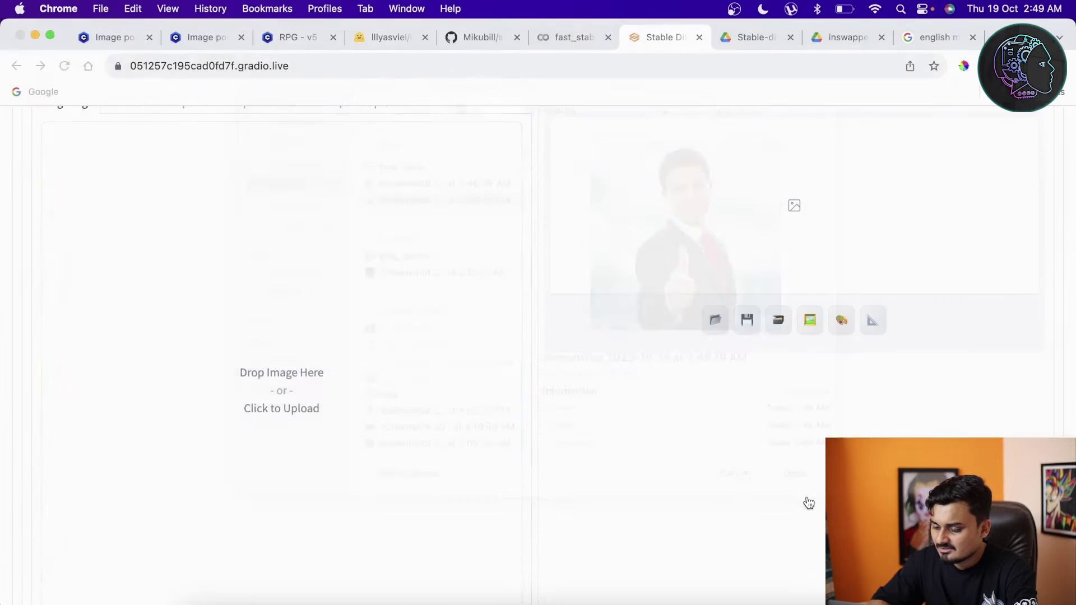
{"action": "scroll", "coordinate": [422, 326], "scroll_direction": "down", "scroll_amount": 8}
{"action": "scroll", "coordinate": [422, 326], "scroll_direction": "down", "scroll_amount": 5}
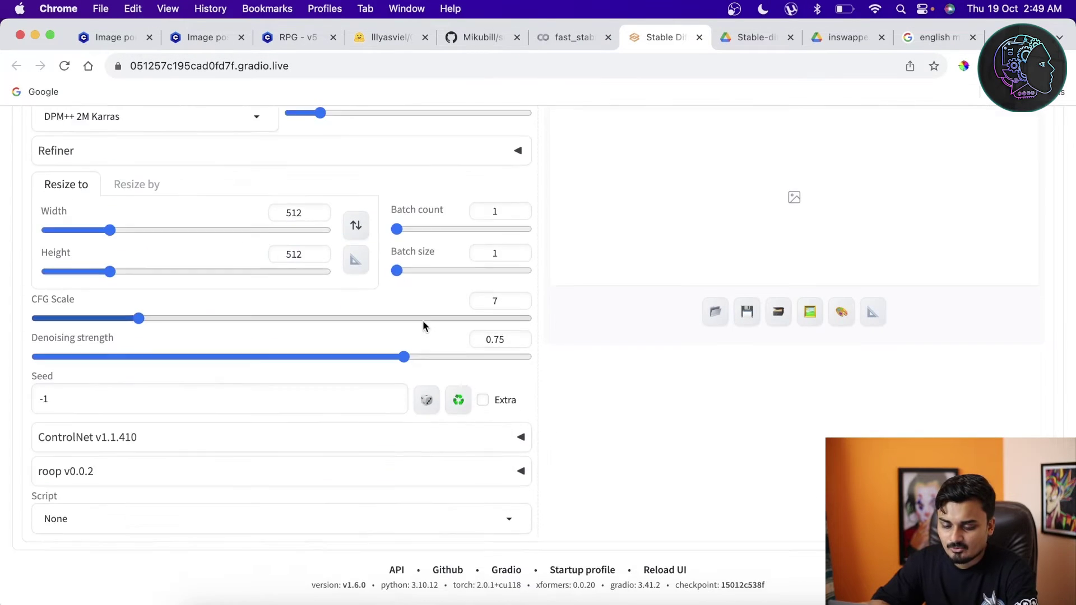
Enable roop for img2img and load the leo image from the Desktop's face swap folder as the face to swap in
{"action": "left_click", "coordinate": [86, 486]}
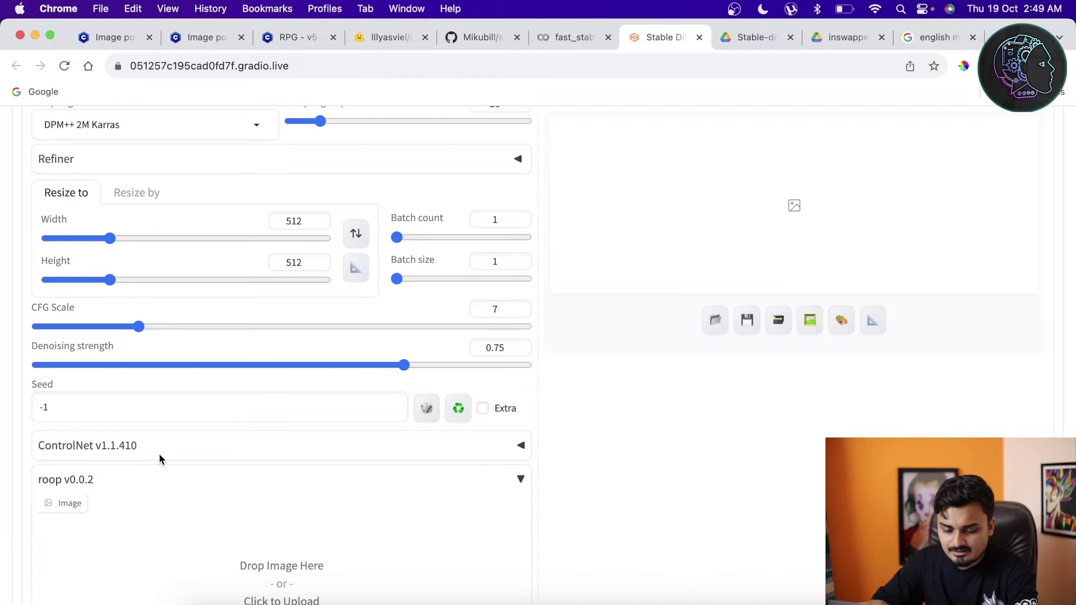
{"action": "scroll", "coordinate": [161, 456], "scroll_direction": "down", "scroll_amount": 7}
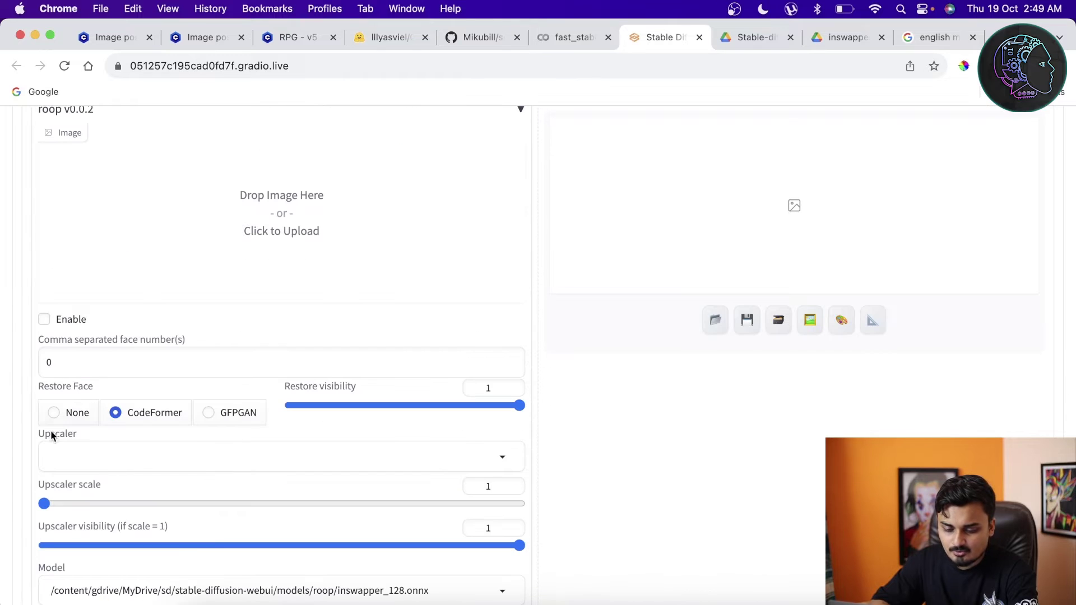
{"action": "left_click", "coordinate": [227, 224]}
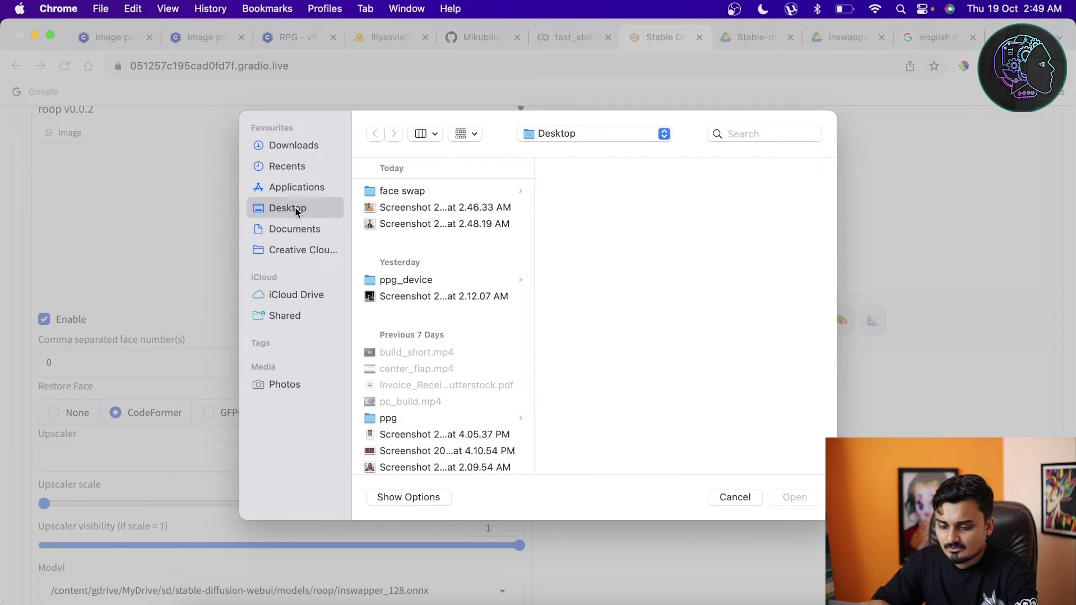
{"action": "left_click", "coordinate": [418, 191]}
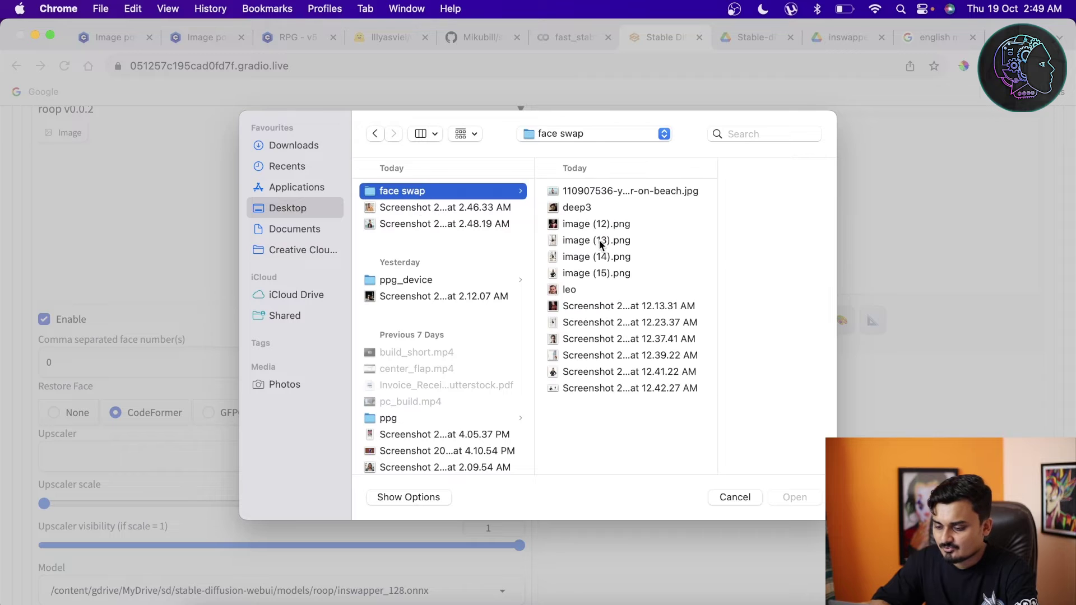
{"action": "left_click", "coordinate": [571, 290]}
{"action": "left_click", "coordinate": [794, 497]}
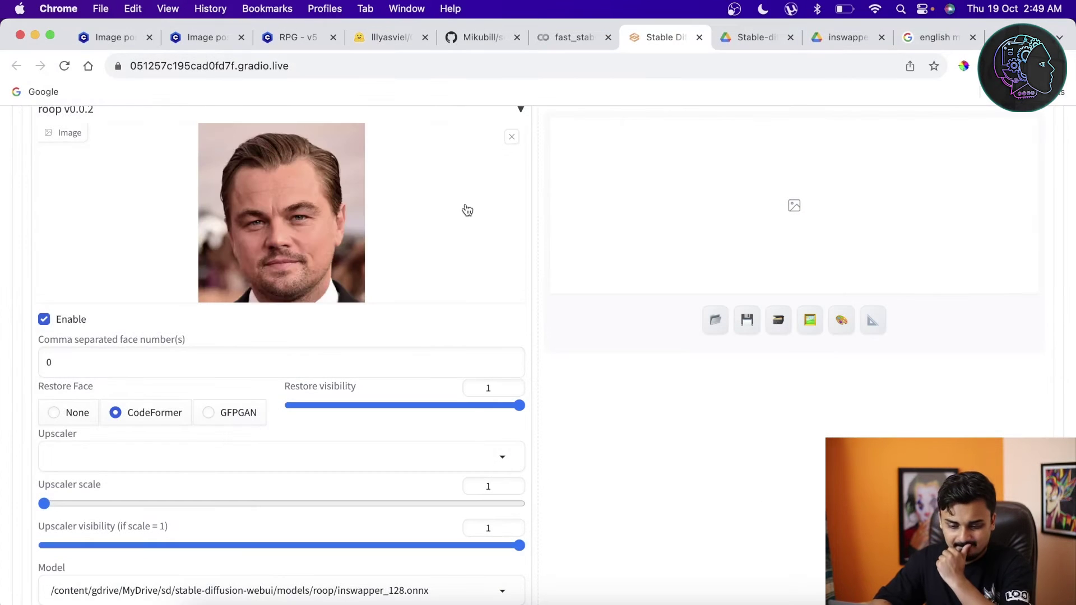
Switch from plain img2img to Inpaint mode and load the Desktop screenshot taken at 2.48.19 AM as its source image
{"action": "scroll", "coordinate": [465, 208], "scroll_direction": "up", "scroll_amount": 10}
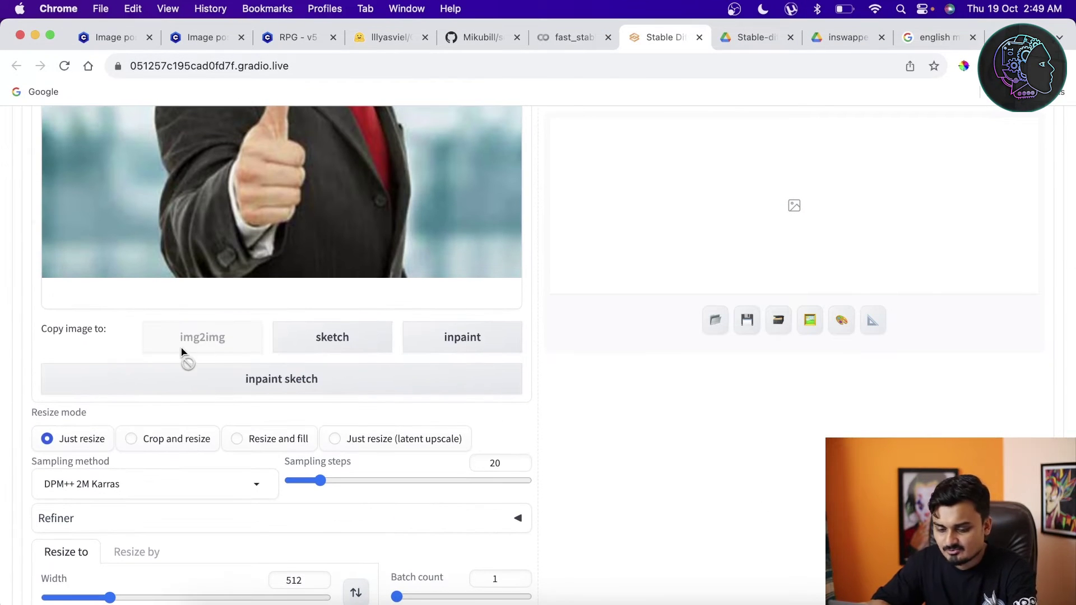
{"action": "scroll", "coordinate": [306, 289], "scroll_direction": "up", "scroll_amount": 6}
{"action": "scroll", "coordinate": [306, 290], "scroll_direction": "up", "scroll_amount": 3}
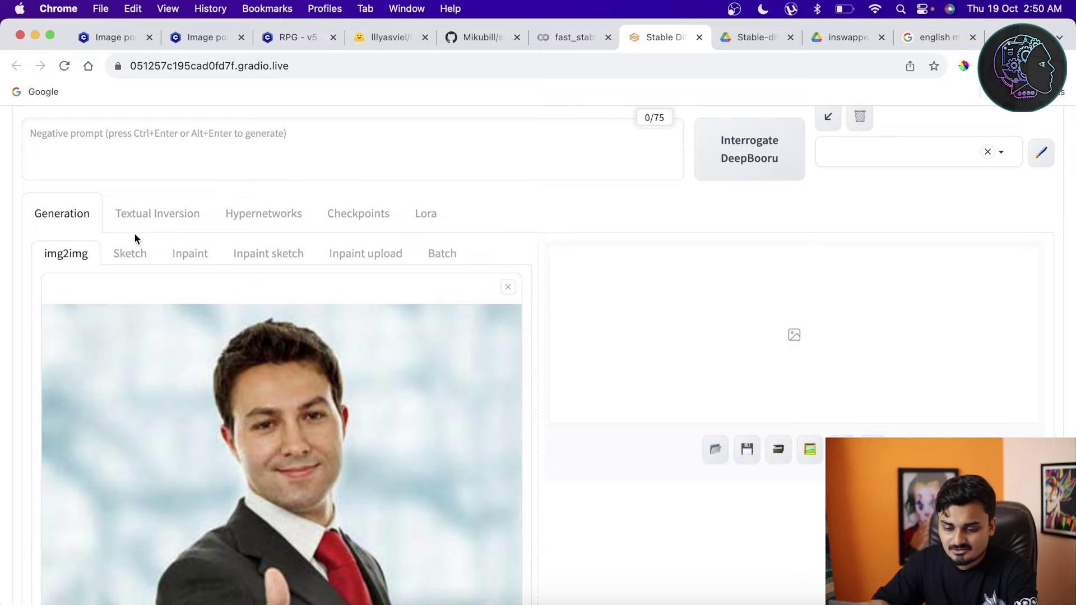
{"action": "left_click", "coordinate": [130, 253]}
{"action": "left_click", "coordinate": [187, 255]}
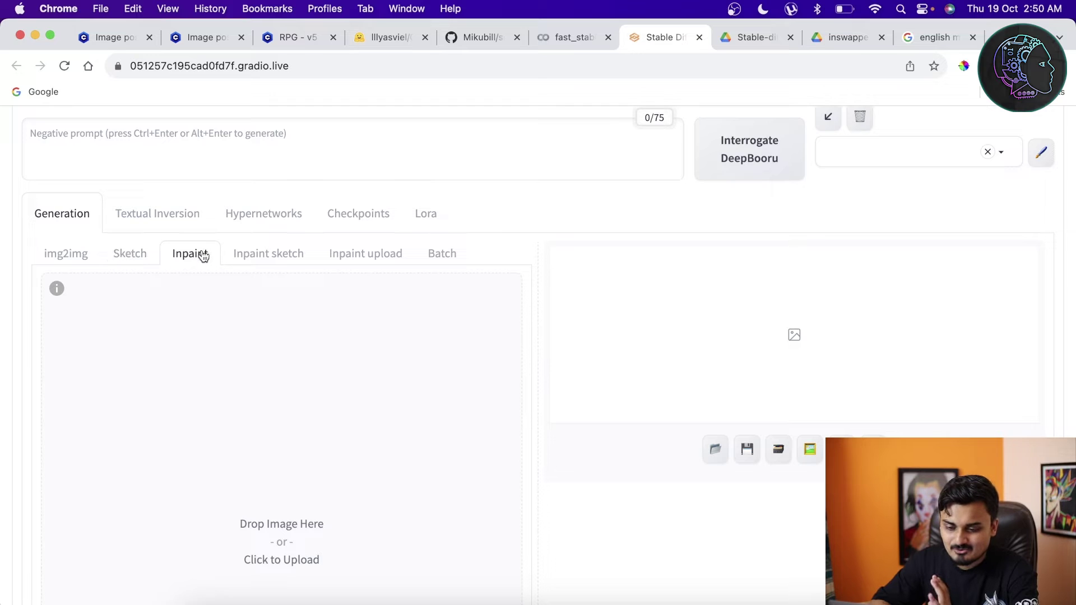
{"action": "scroll", "coordinate": [257, 353], "scroll_direction": "down", "scroll_amount": 3}
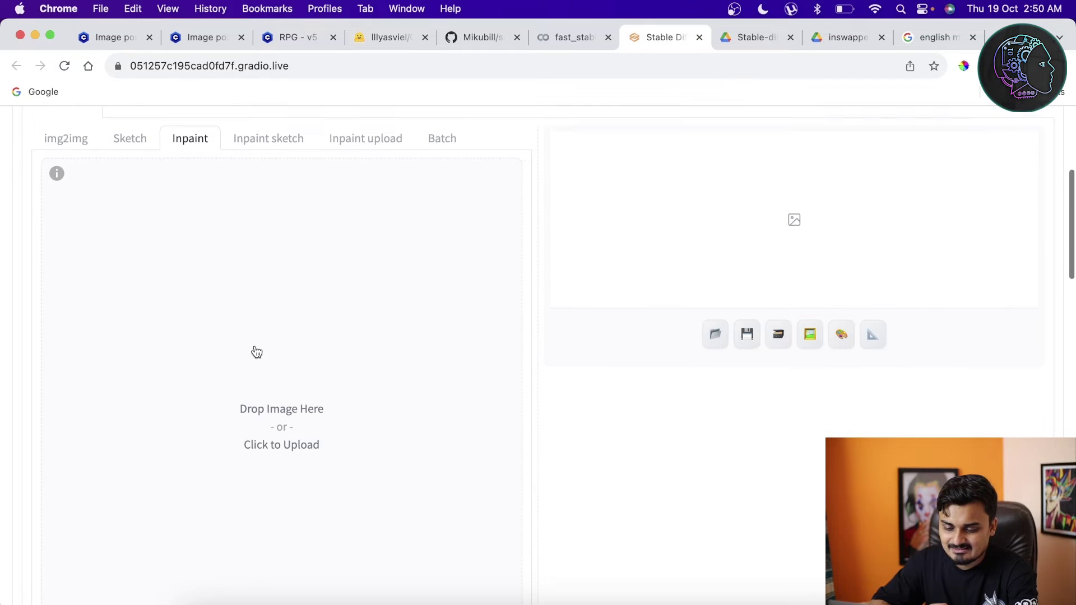
{"action": "left_click", "coordinate": [300, 415]}
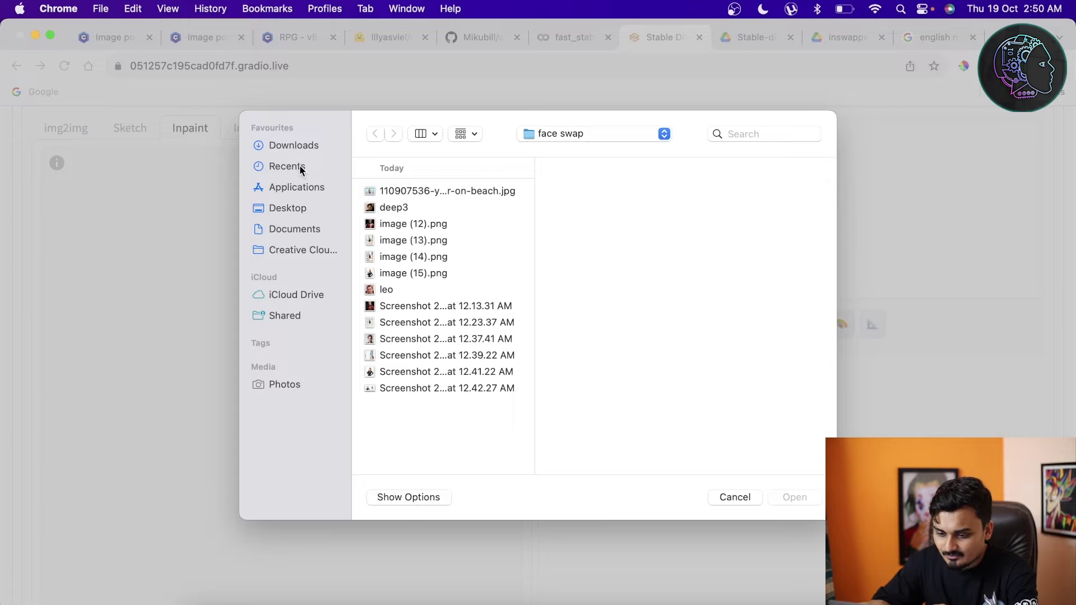
{"action": "left_click", "coordinate": [299, 211]}
{"action": "left_click", "coordinate": [429, 223]}
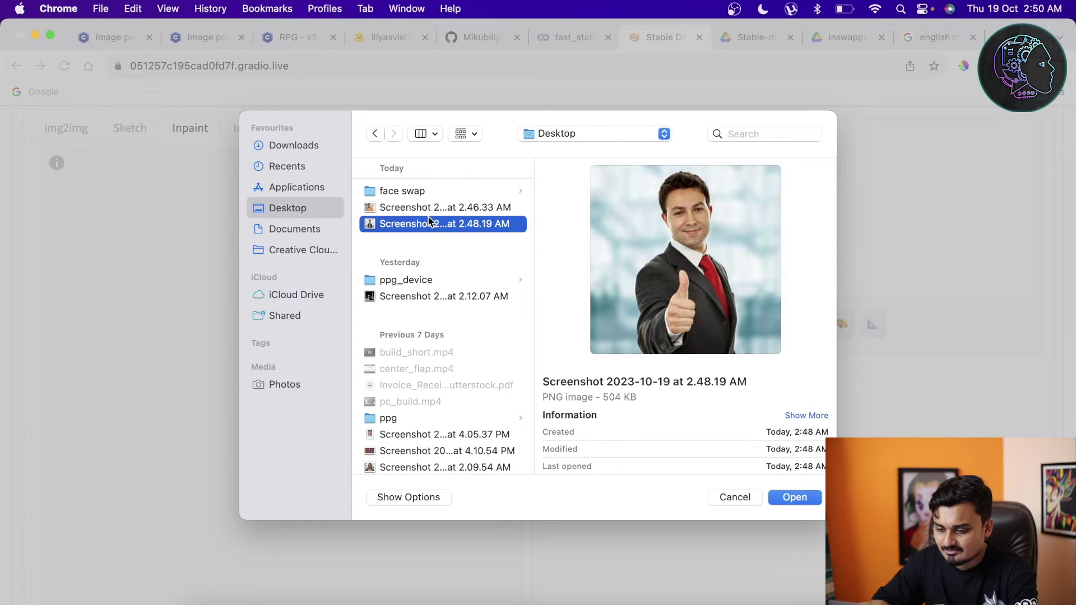
{"action": "left_click", "coordinate": [792, 498]}
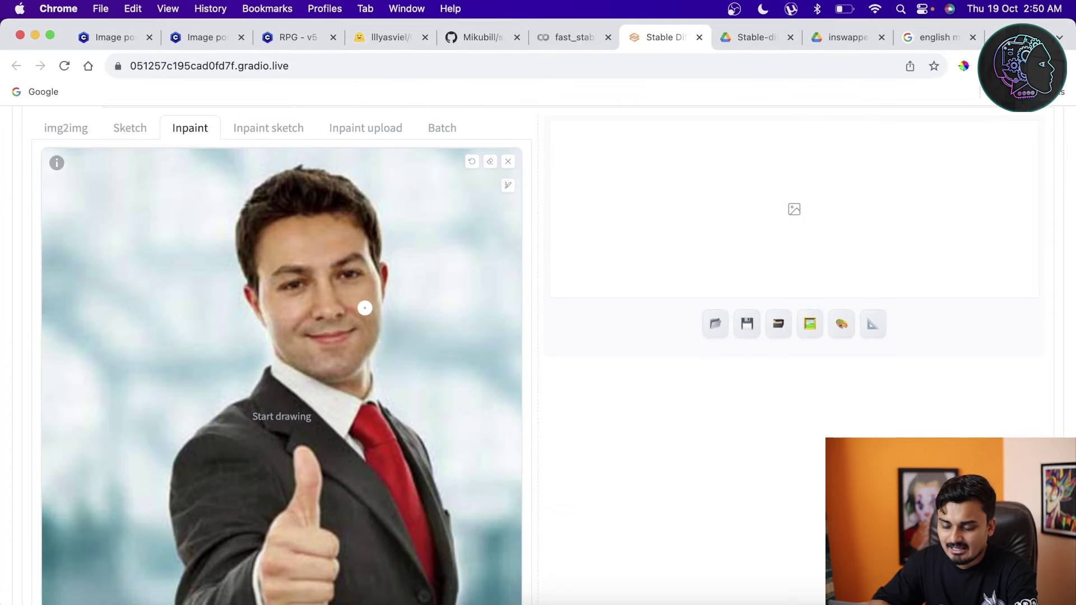
Paint an inpaint mask covering the man's whole face, from forehead to chin
{"action": "scroll", "coordinate": [363, 308], "scroll_direction": "down", "scroll_amount": 10}
{"action": "scroll", "coordinate": [364, 311], "scroll_direction": "down", "scroll_amount": 2}
{"action": "scroll", "coordinate": [356, 384], "scroll_direction": "up", "scroll_amount": 15}
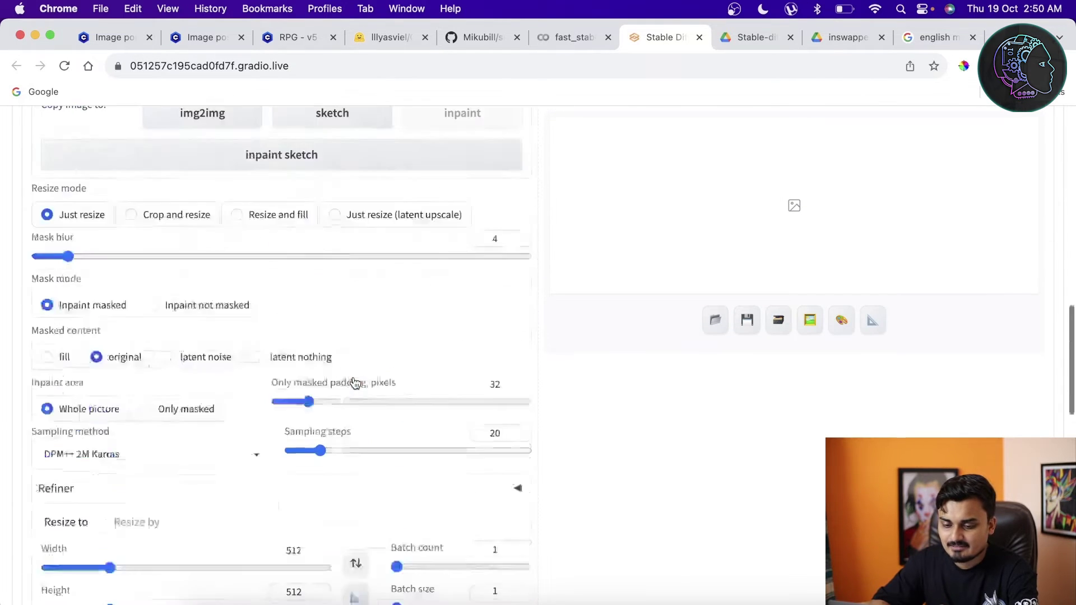
{"action": "scroll", "coordinate": [280, 336], "scroll_direction": "up", "scroll_amount": 5}
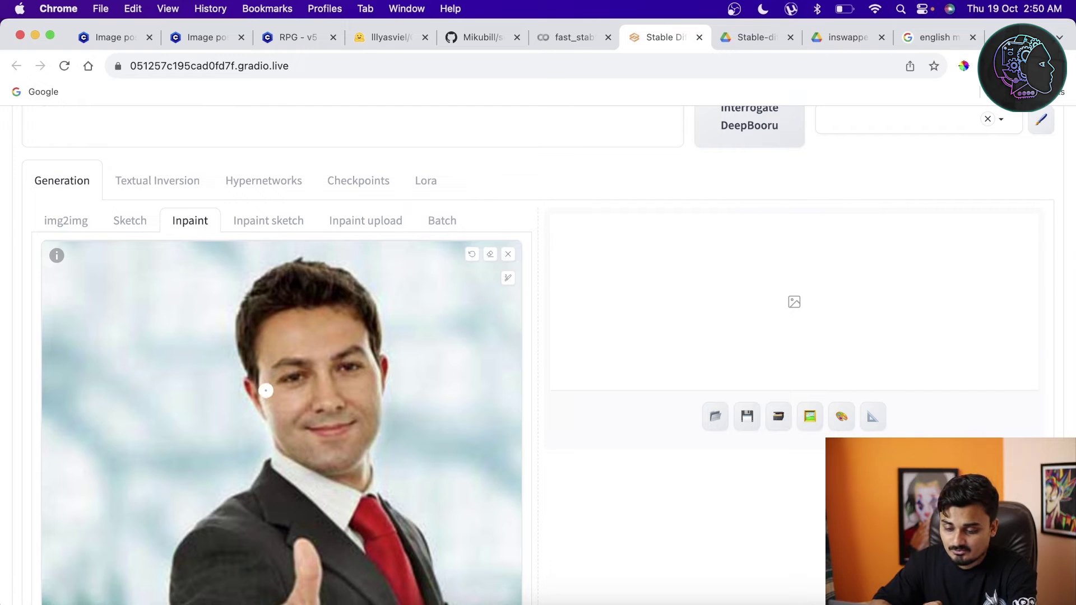
{"action": "mouse_move", "coordinate": [268, 393]}
{"action": "left_mouse_down"}
{"action": "mouse_move", "coordinate": [259, 351]}
{"action": "mouse_move", "coordinate": [276, 321]}
{"action": "mouse_move", "coordinate": [339, 313]}
{"action": "mouse_move", "coordinate": [371, 356]}
{"action": "mouse_move", "coordinate": [379, 416]}
{"action": "mouse_move", "coordinate": [361, 450]}
{"action": "mouse_move", "coordinate": [331, 468]}
{"action": "mouse_move", "coordinate": [311, 463]}
{"action": "mouse_move", "coordinate": [278, 426]}
{"action": "mouse_move", "coordinate": [265, 353]}
{"action": "mouse_move", "coordinate": [266, 338]}
{"action": "mouse_move", "coordinate": [343, 329]}
{"action": "mouse_move", "coordinate": [276, 332]}
{"action": "mouse_move", "coordinate": [272, 342]}
{"action": "mouse_move", "coordinate": [286, 447]}
{"action": "mouse_move", "coordinate": [326, 462]}
{"action": "mouse_move", "coordinate": [273, 379]}
{"action": "mouse_move", "coordinate": [279, 348]}
{"action": "mouse_move", "coordinate": [363, 340]}
{"action": "mouse_move", "coordinate": [378, 372]}
{"action": "mouse_move", "coordinate": [364, 432]}
{"action": "mouse_move", "coordinate": [348, 451]}
{"action": "mouse_move", "coordinate": [309, 452]}
{"action": "mouse_move", "coordinate": [284, 357]}
{"action": "mouse_move", "coordinate": [338, 343]}
{"action": "mouse_move", "coordinate": [371, 357]}
{"action": "mouse_move", "coordinate": [355, 432]}
{"action": "mouse_move", "coordinate": [333, 443]}
{"action": "mouse_move", "coordinate": [301, 425]}
{"action": "mouse_move", "coordinate": [289, 395]}
{"action": "mouse_move", "coordinate": [323, 357]}
{"action": "mouse_move", "coordinate": [296, 368]}
{"action": "mouse_move", "coordinate": [352, 356]}
{"action": "mouse_move", "coordinate": [365, 370]}
{"action": "mouse_move", "coordinate": [346, 432]}
{"action": "mouse_move", "coordinate": [304, 422]}
{"action": "mouse_move", "coordinate": [301, 396]}
{"action": "mouse_move", "coordinate": [344, 366]}
{"action": "mouse_move", "coordinate": [367, 369]}
{"action": "mouse_move", "coordinate": [341, 419]}
{"action": "mouse_move", "coordinate": [308, 429]}
{"action": "mouse_move", "coordinate": [320, 386]}
{"action": "mouse_move", "coordinate": [363, 374]}
{"action": "mouse_move", "coordinate": [334, 416]}
{"action": "mouse_move", "coordinate": [306, 423]}
{"action": "mouse_move", "coordinate": [340, 386]}
{"action": "mouse_move", "coordinate": [359, 386]}
{"action": "mouse_move", "coordinate": [310, 437]}
{"action": "mouse_move", "coordinate": [341, 397]}
{"action": "left_mouse_up"}
Set the inpaint resize mode to Crop and resize and the denoising strength to 0.03
{"action": "scroll", "coordinate": [123, 461], "scroll_direction": "down", "scroll_amount": 10}
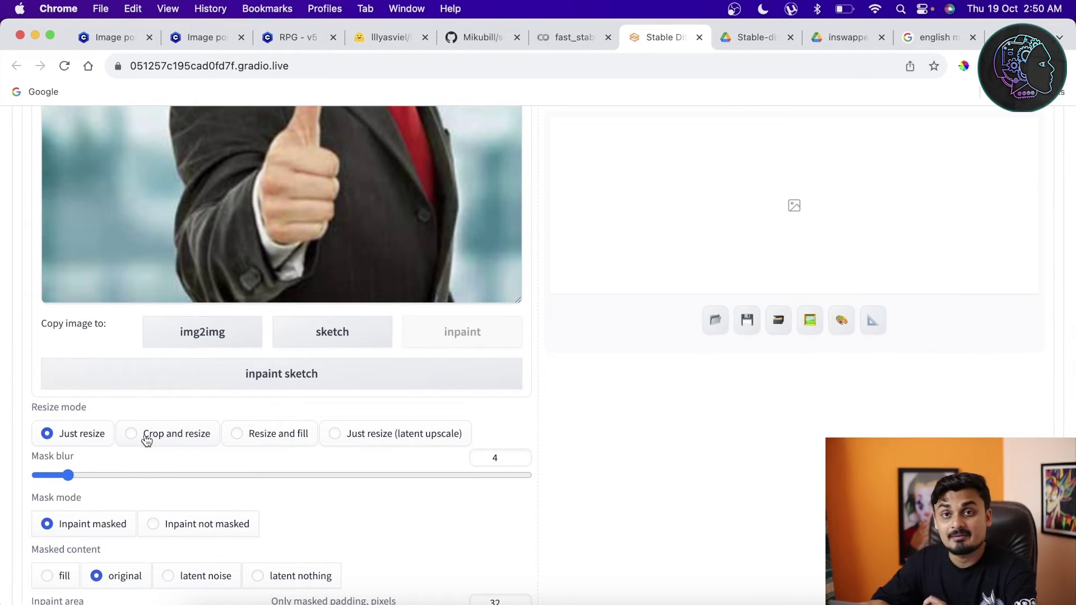
{"action": "left_click", "coordinate": [147, 440]}
{"action": "scroll", "coordinate": [288, 465], "scroll_direction": "down", "scroll_amount": 5}
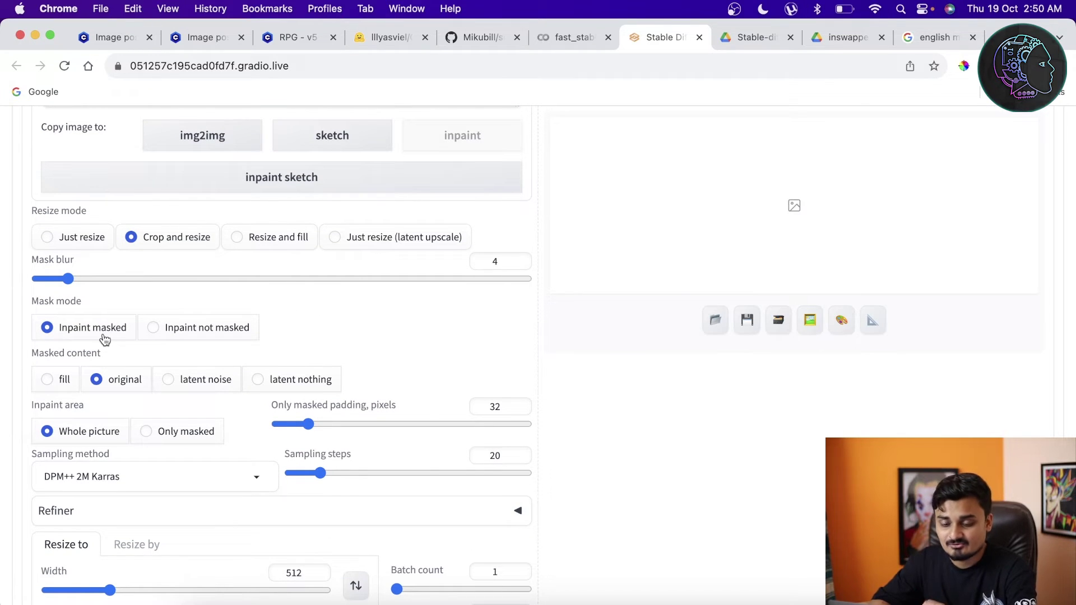
{"action": "scroll", "coordinate": [353, 319], "scroll_direction": "down", "scroll_amount": 4}
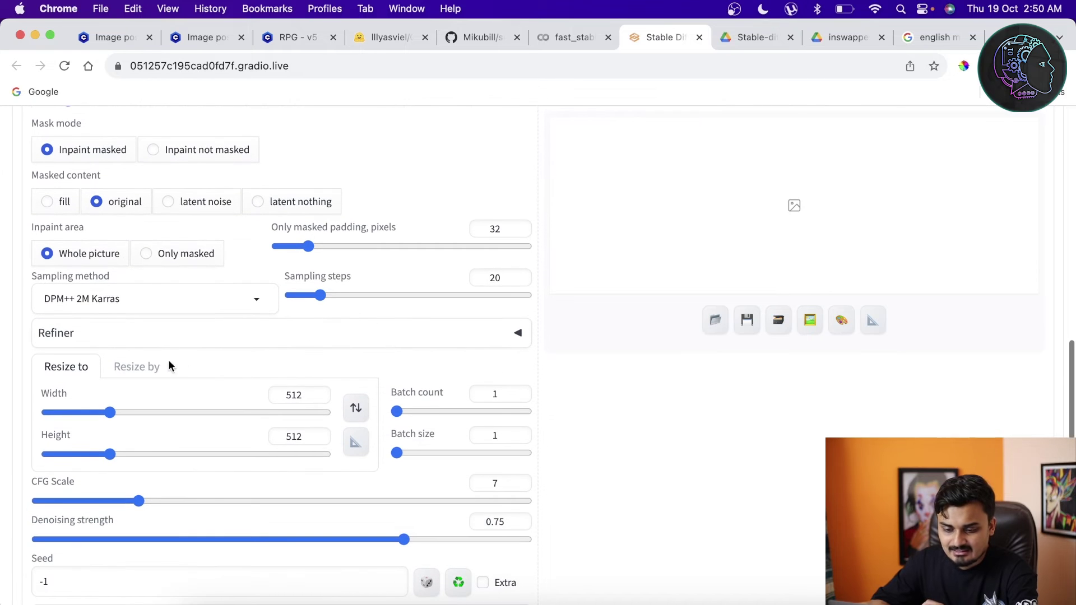
{"action": "scroll", "coordinate": [296, 328], "scroll_direction": "down", "scroll_amount": 3}
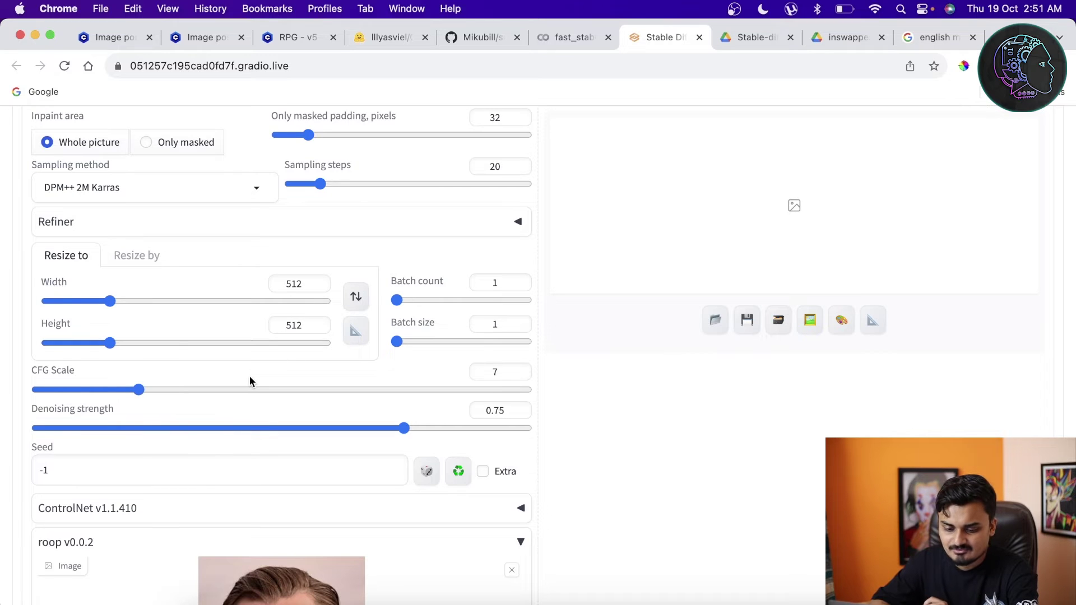
{"action": "scroll", "coordinate": [250, 380], "scroll_direction": "down", "scroll_amount": 2}
{"action": "scroll", "coordinate": [250, 381], "scroll_direction": "down", "scroll_amount": 1}
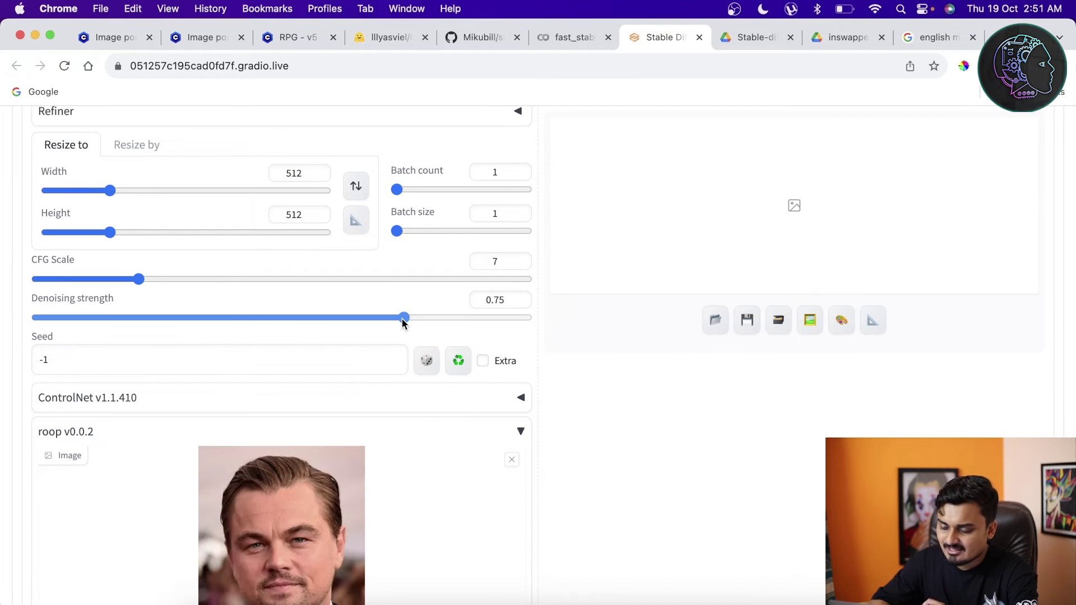
{"action": "left_click_drag", "start_coordinate": [403, 317], "coordinate": [52, 320]}
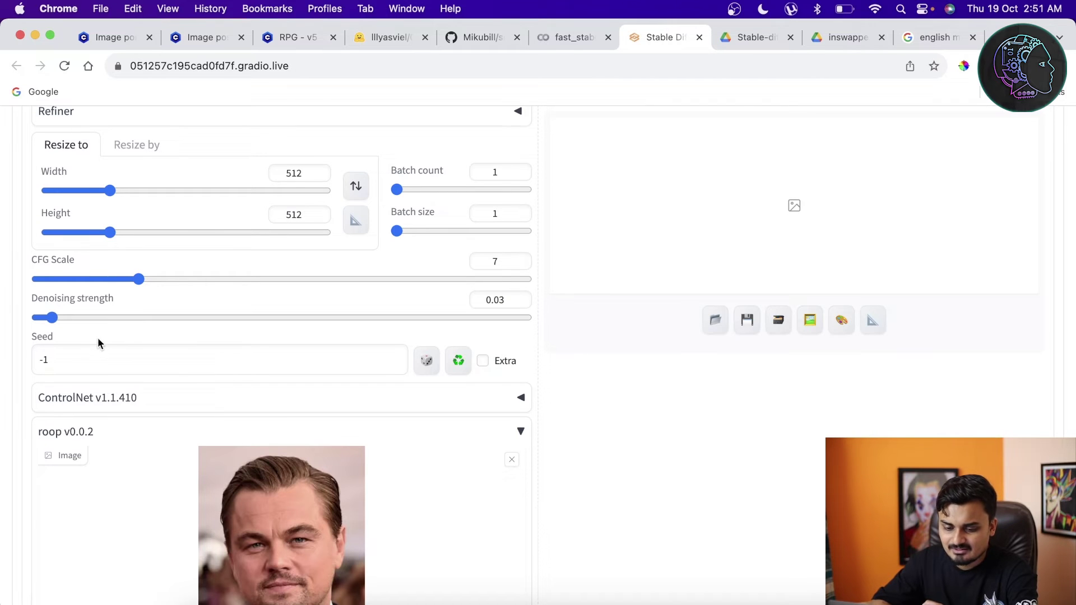
Check the mask and roop settings, generate the inpainted face swap, and examine the resulting image
{"action": "scroll", "coordinate": [392, 463], "scroll_direction": "down", "scroll_amount": 5}
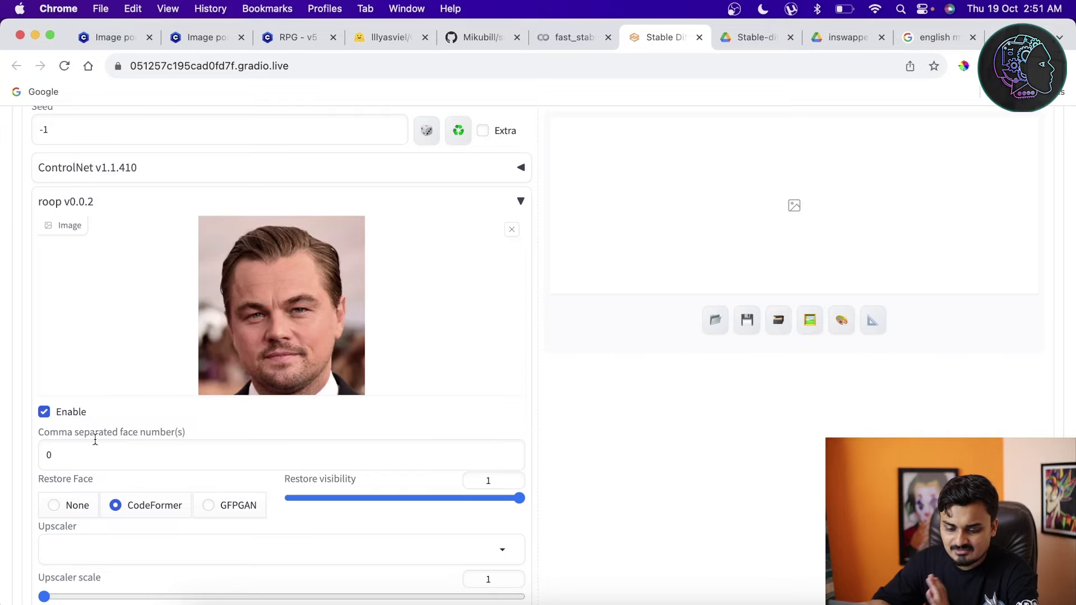
{"action": "scroll", "coordinate": [383, 404], "scroll_direction": "up", "scroll_amount": 10}
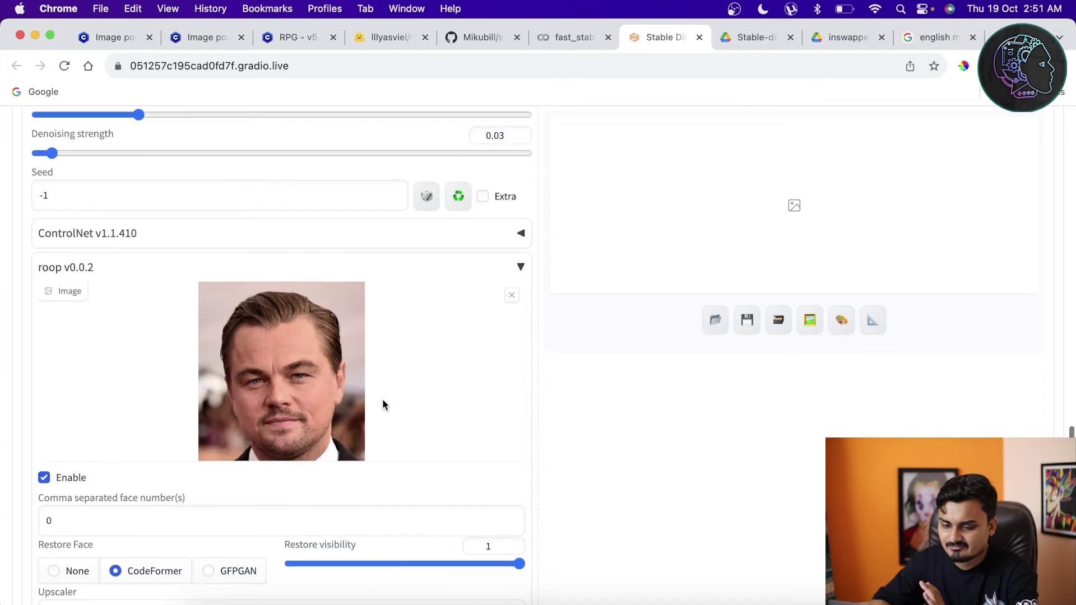
{"action": "scroll", "coordinate": [384, 403], "scroll_direction": "down", "scroll_amount": 6}
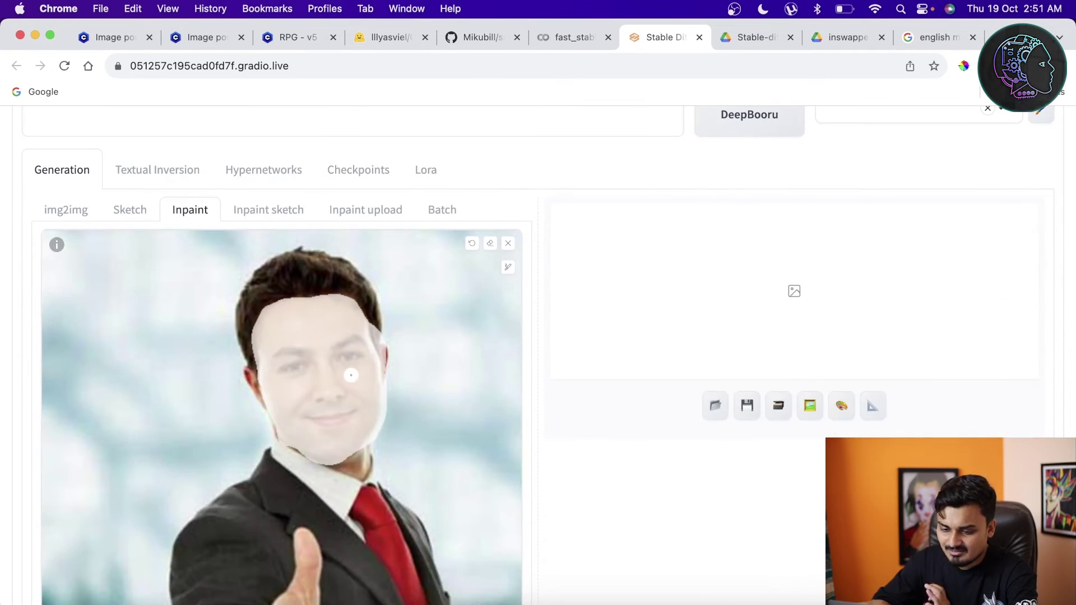
{"action": "scroll", "coordinate": [350, 375], "scroll_direction": "down", "scroll_amount": 10}
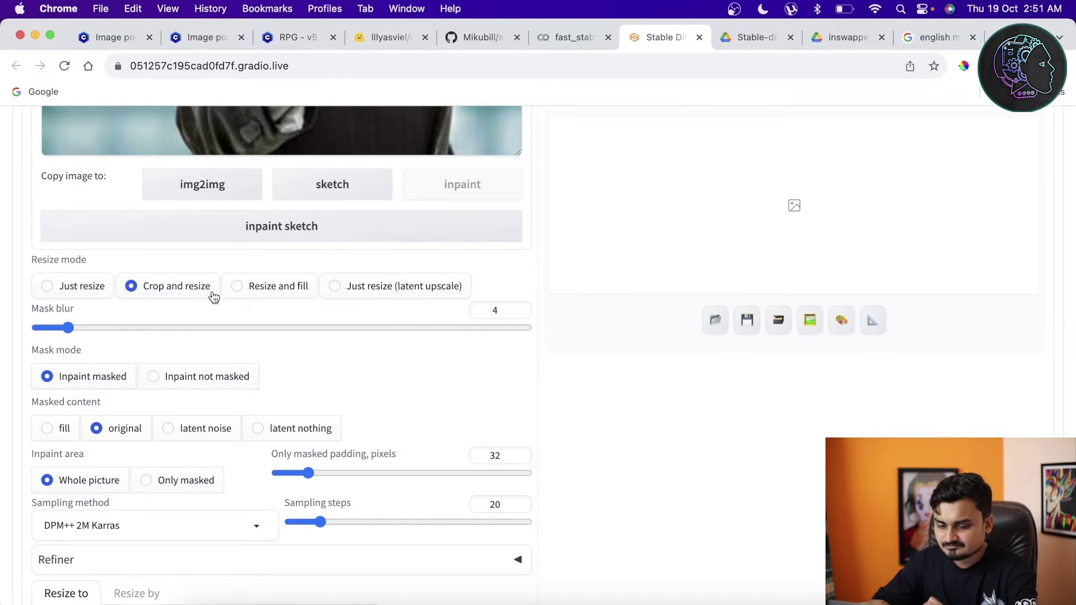
{"action": "scroll", "coordinate": [724, 428], "scroll_direction": "up", "scroll_amount": 10}
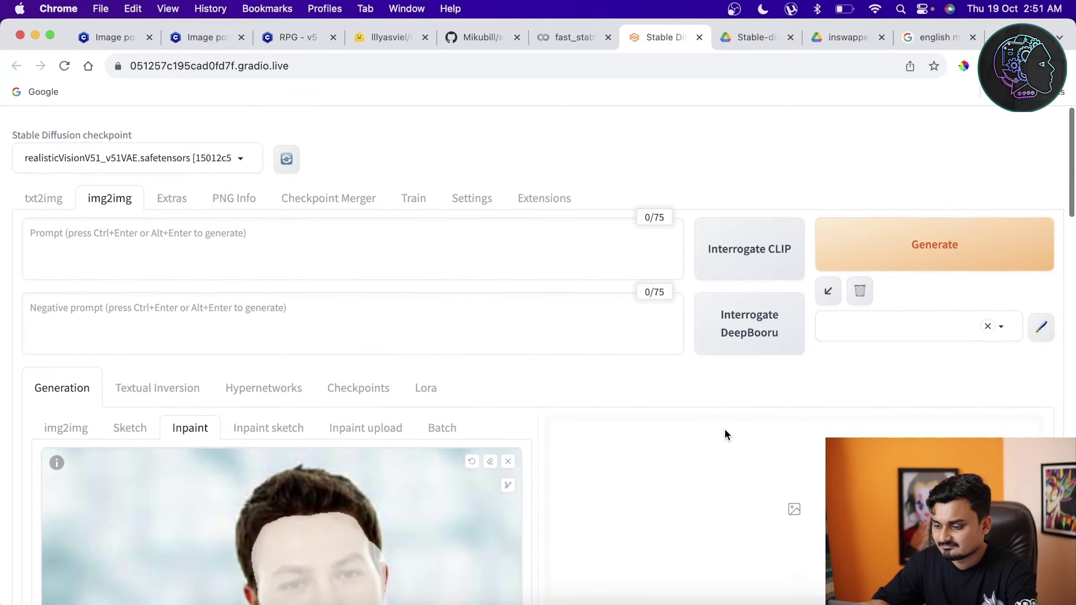
{"action": "left_click", "coordinate": [916, 232]}
{"action": "scroll", "coordinate": [919, 229], "scroll_direction": "down", "scroll_amount": 3}
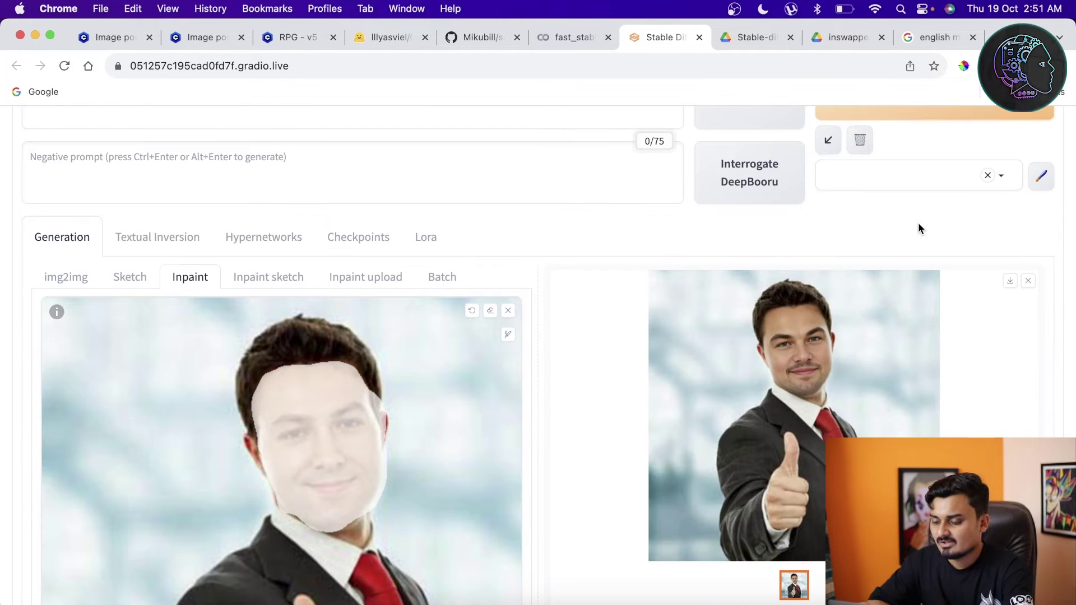
{"action": "scroll", "coordinate": [840, 208], "scroll_direction": "down", "scroll_amount": 3}
{"action": "scroll", "coordinate": [785, 182], "scroll_direction": "up", "scroll_amount": 1}
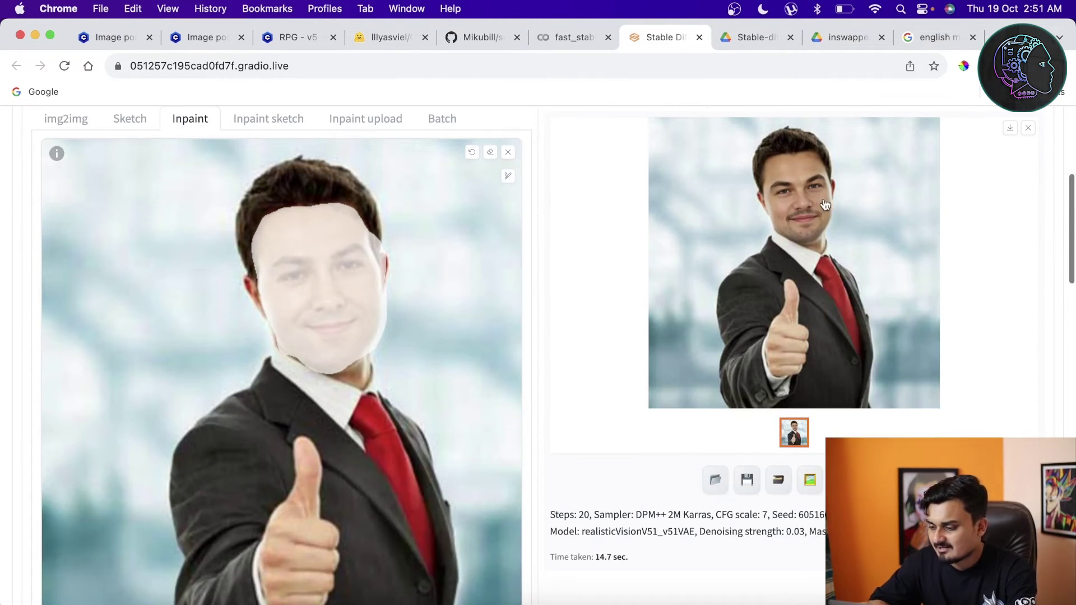
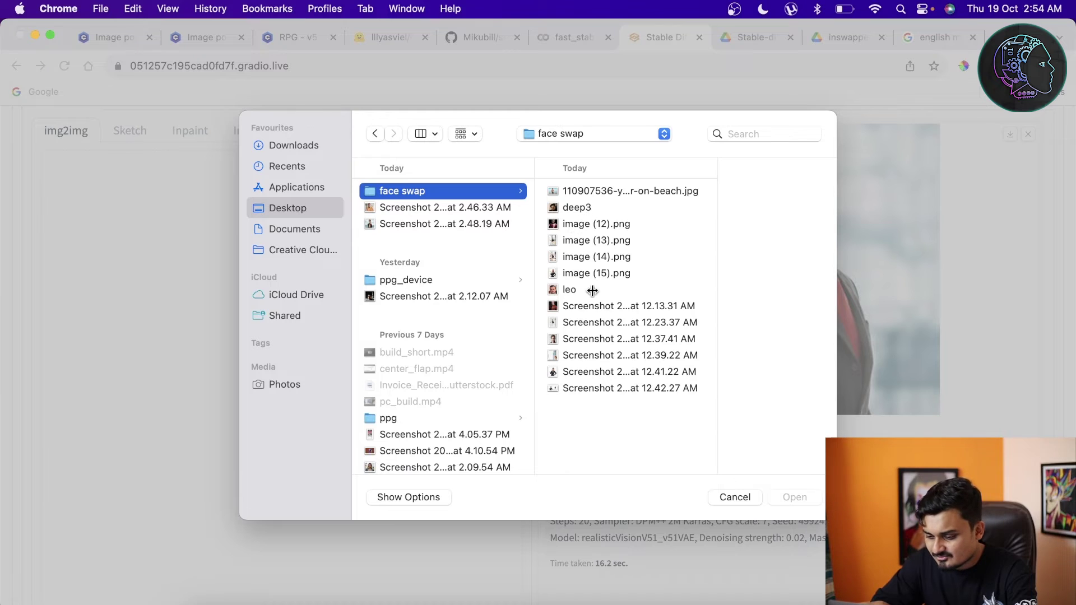
Load the 12.41.22 AM screenshot of the woman in a suit from the face swap folder as the img2img source image
{"action": "left_click", "coordinate": [582, 274]}
{"action": "key", "text": "Down"}
{"action": "key", "text": "Down"}
{"action": "key", "text": "Down"}
{"action": "key", "text": "Down"}
{"action": "key", "text": "Down"}
{"action": "key", "text": "Down"}
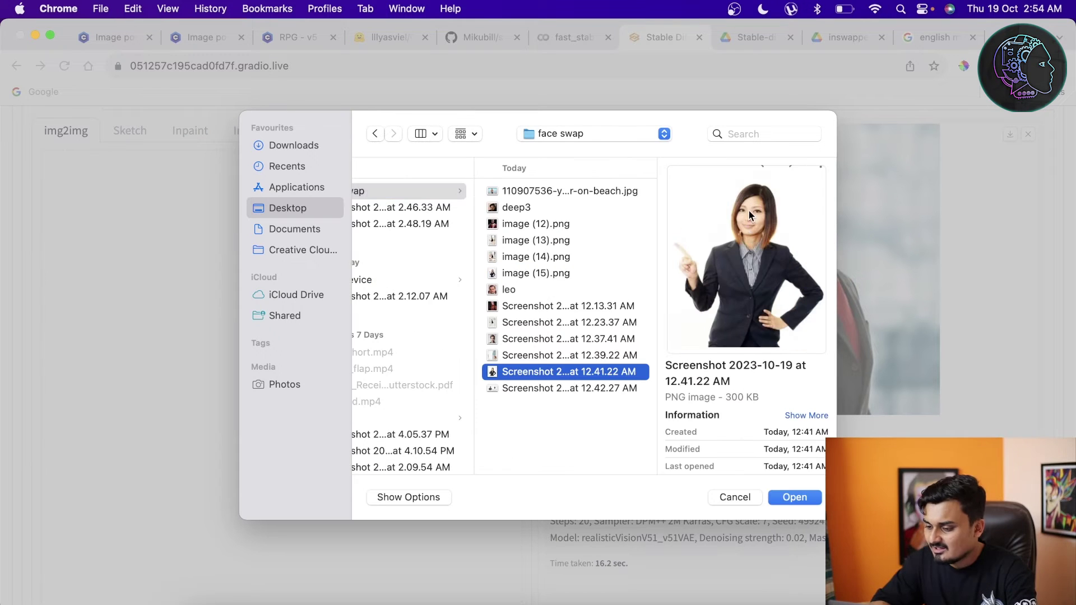
{"action": "left_click", "coordinate": [794, 496]}
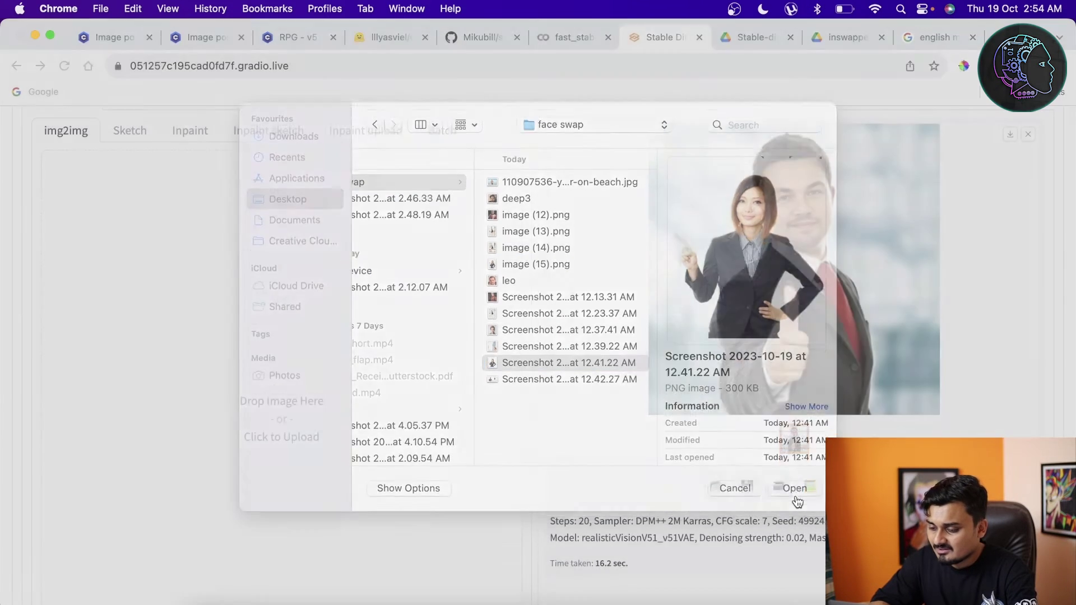
{"action": "scroll", "coordinate": [436, 307], "scroll_direction": "down", "scroll_amount": 3}
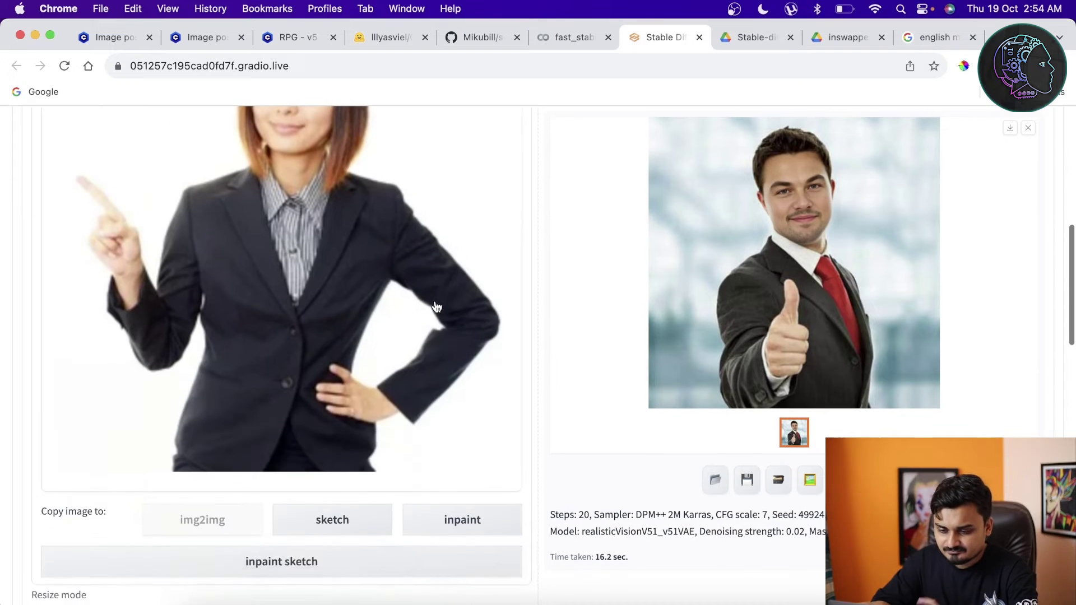
{"action": "scroll", "coordinate": [436, 307], "scroll_direction": "up", "scroll_amount": 3}
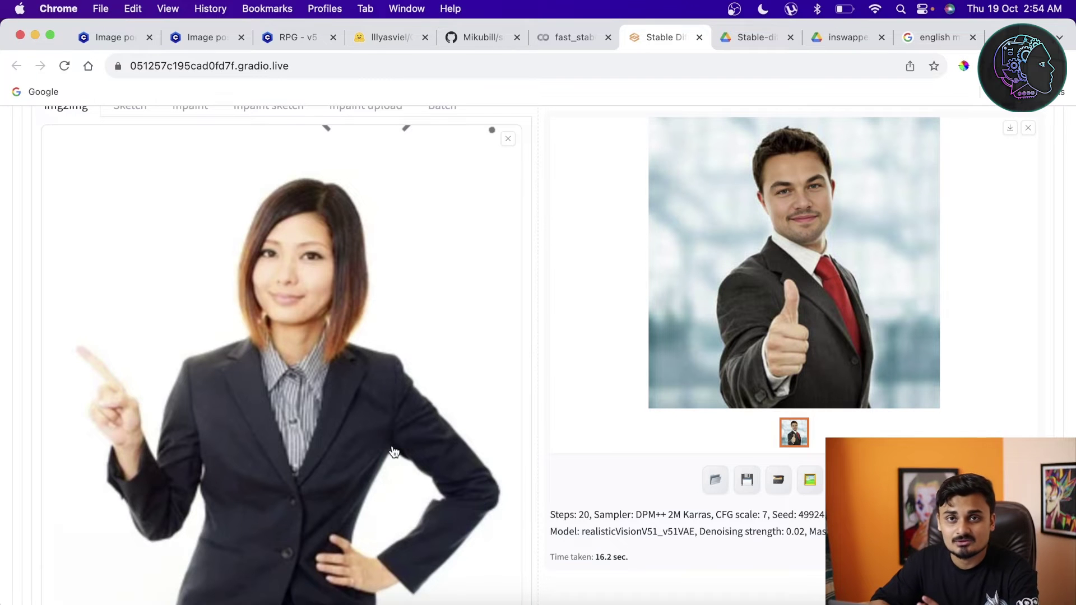
{"action": "scroll", "coordinate": [305, 410], "scroll_direction": "up", "scroll_amount": 6}
{"action": "scroll", "coordinate": [306, 410], "scroll_direction": "down", "scroll_amount": 5}
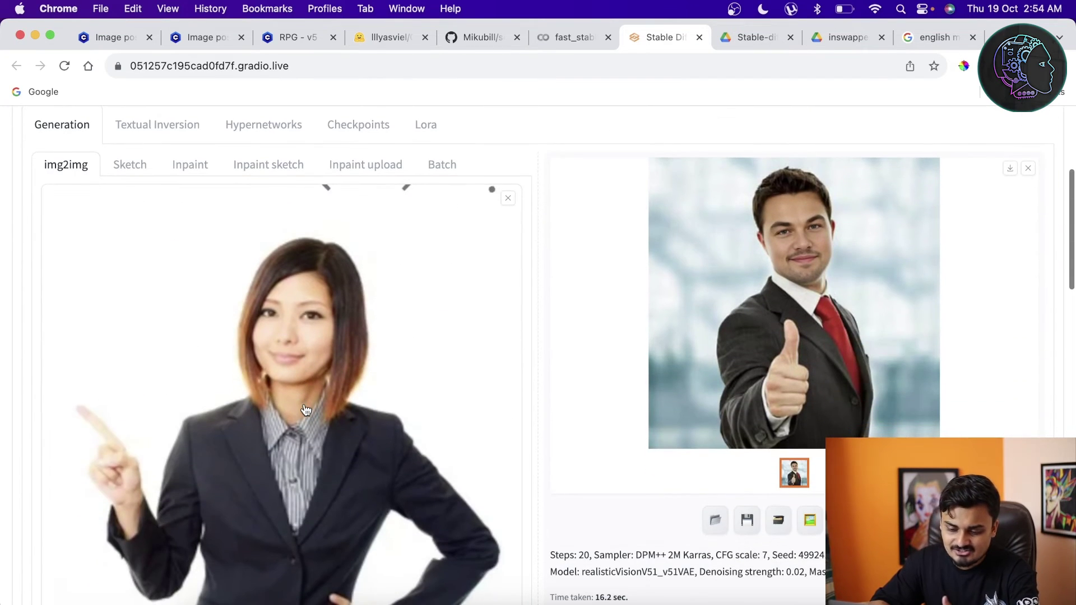
{"action": "scroll", "coordinate": [305, 410], "scroll_direction": "up", "scroll_amount": 5}
{"action": "left_click", "coordinate": [172, 227]}
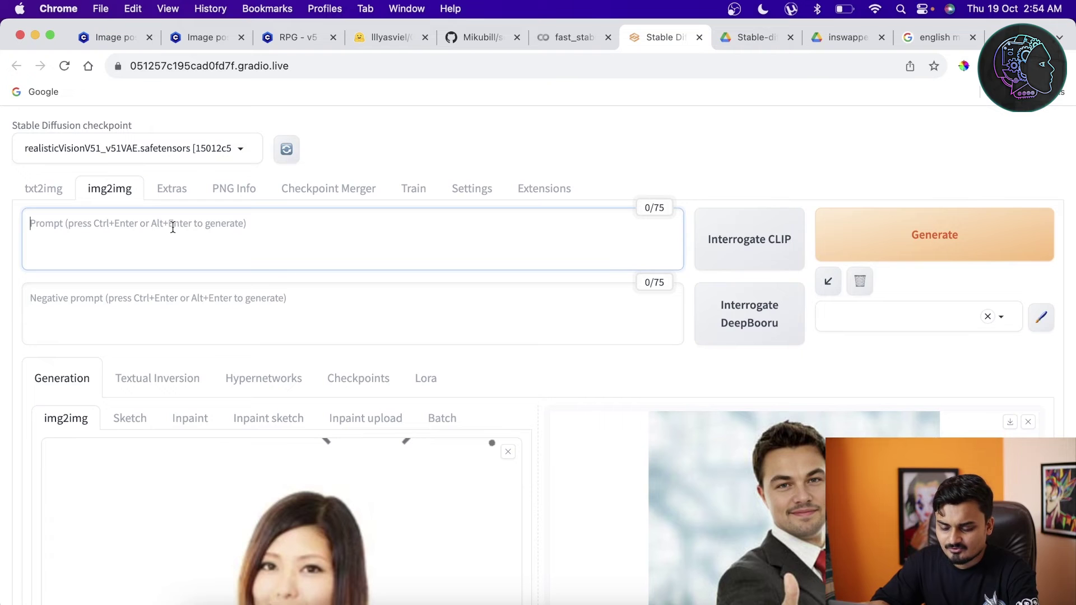
{"action": "scroll", "coordinate": [173, 445], "scroll_direction": "down", "scroll_amount": 5}
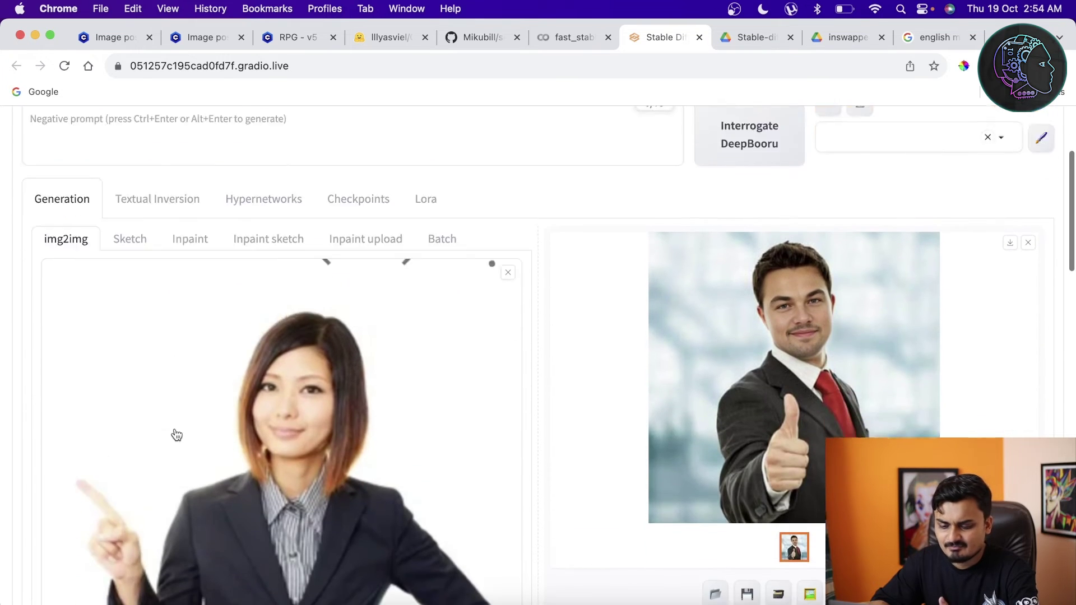
Browse back through the Civitai gallery to the blonde woman in a dress, and copy her image's prompt into the img2img prompt
{"action": "scroll", "coordinate": [176, 435], "scroll_direction": "up", "scroll_amount": 5}
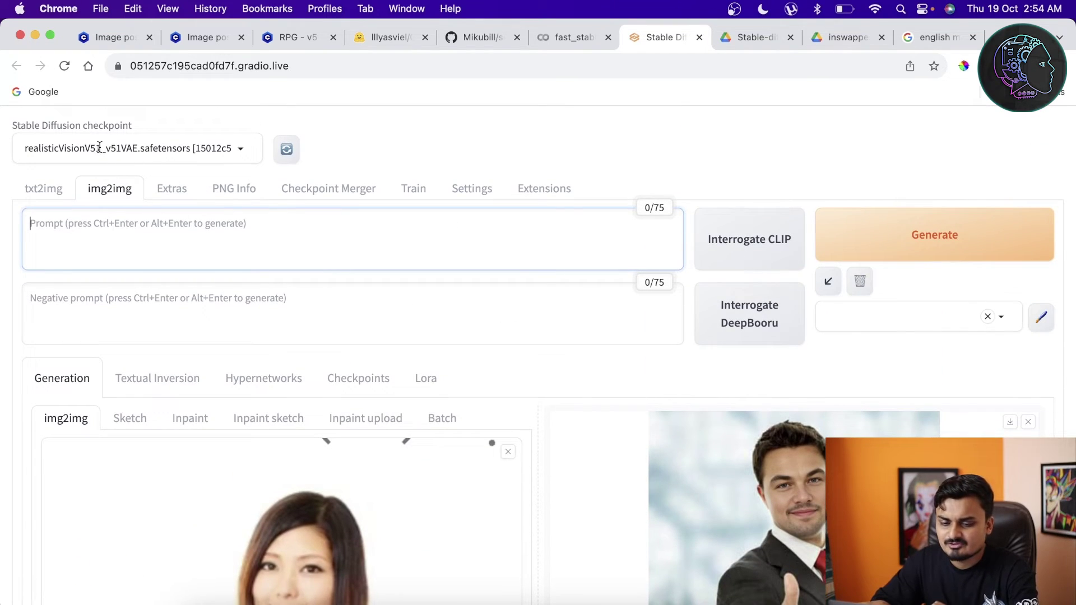
{"action": "left_click", "coordinate": [202, 37]}
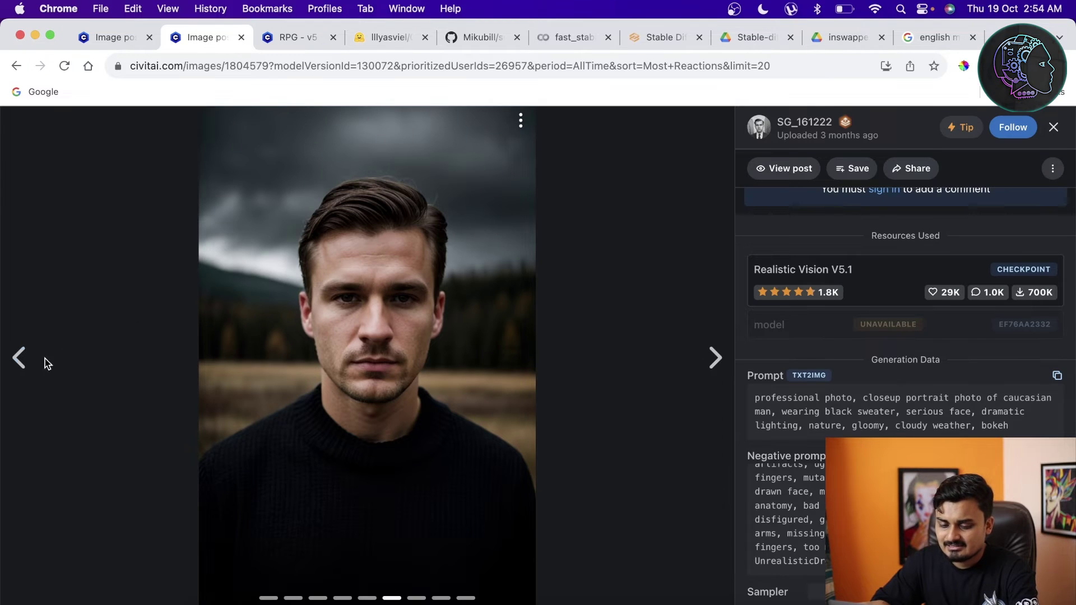
{"action": "left_click", "coordinate": [23, 361]}
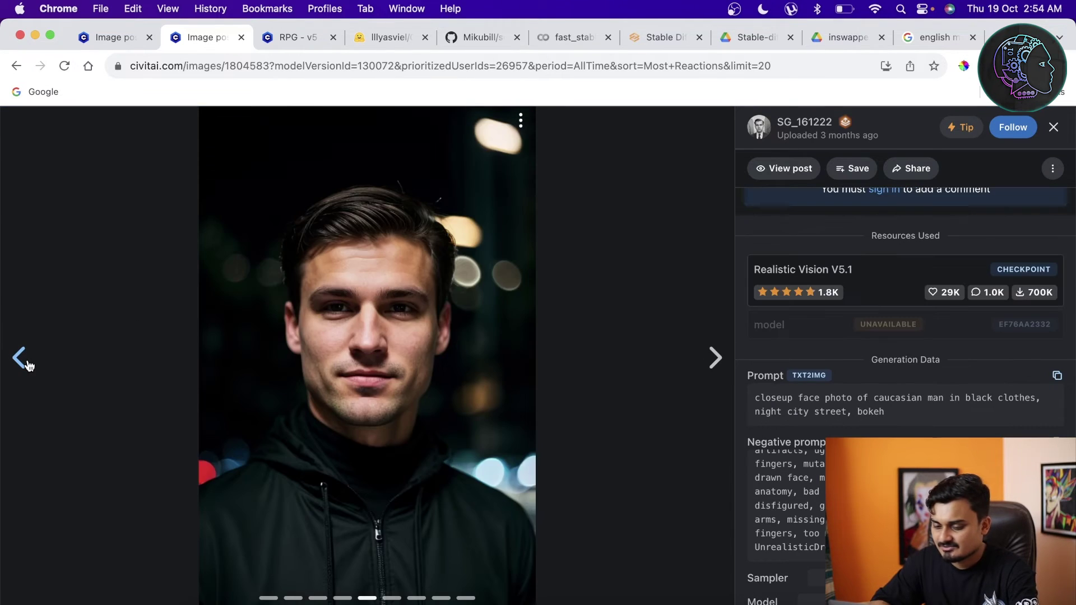
{"action": "left_click", "coordinate": [22, 360]}
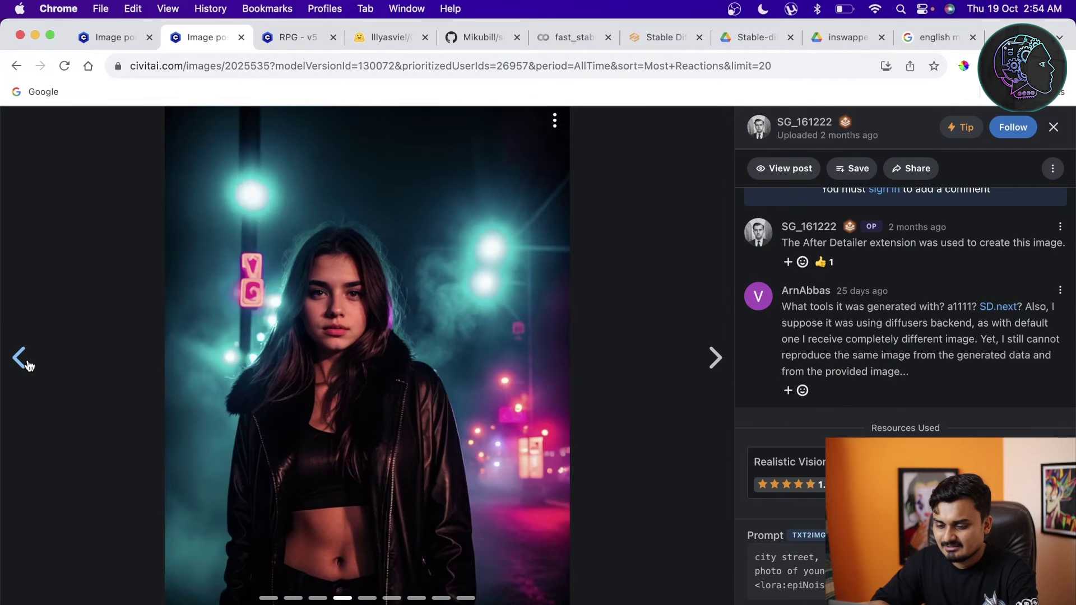
{"action": "left_click", "coordinate": [24, 361]}
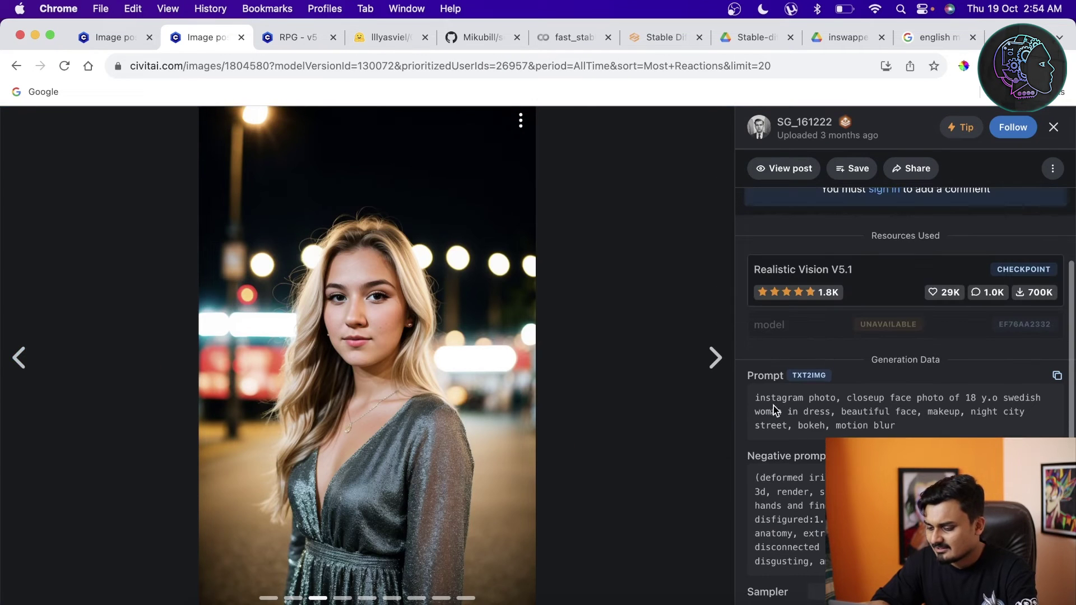
{"action": "left_click_drag", "start_coordinate": [753, 401], "coordinate": [915, 428]}
{"action": "key", "text": "super+c"}
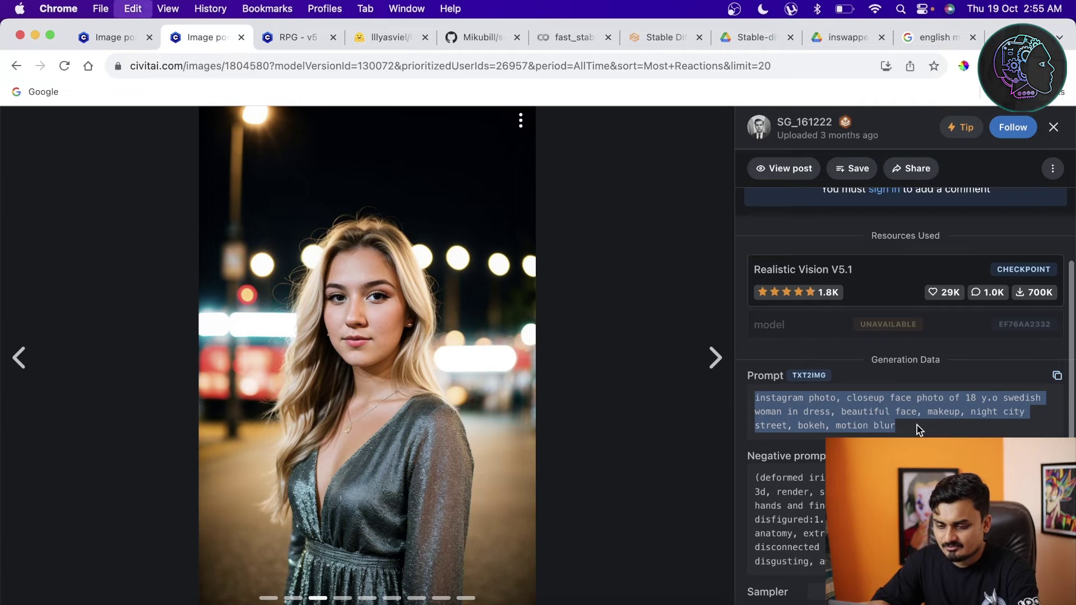
{"action": "left_click", "coordinate": [664, 39]}
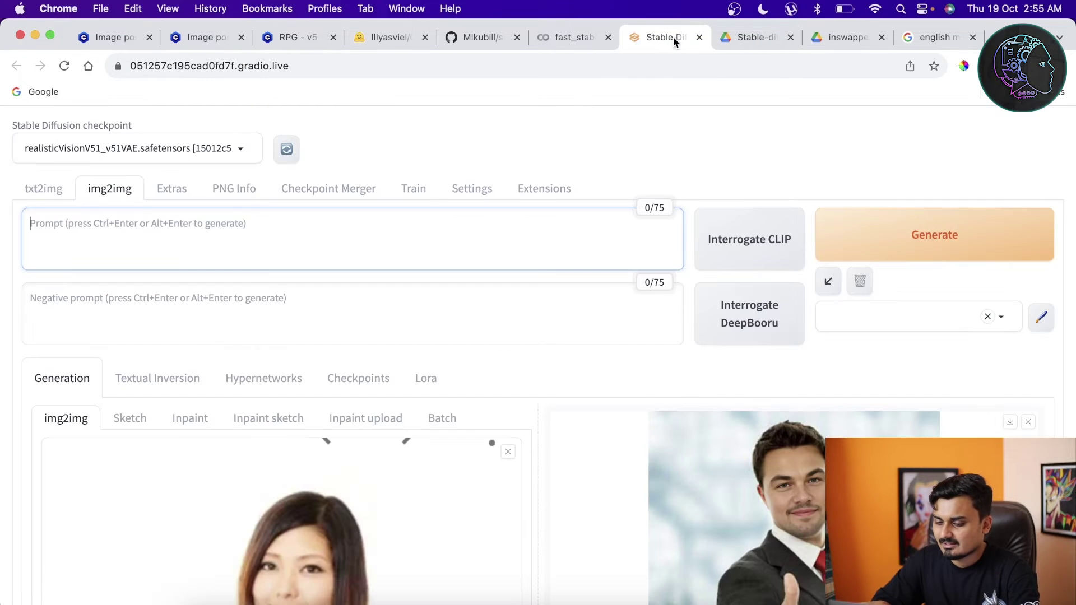
{"action": "left_click", "coordinate": [269, 262]}
{"action": "key", "text": "super+v"}
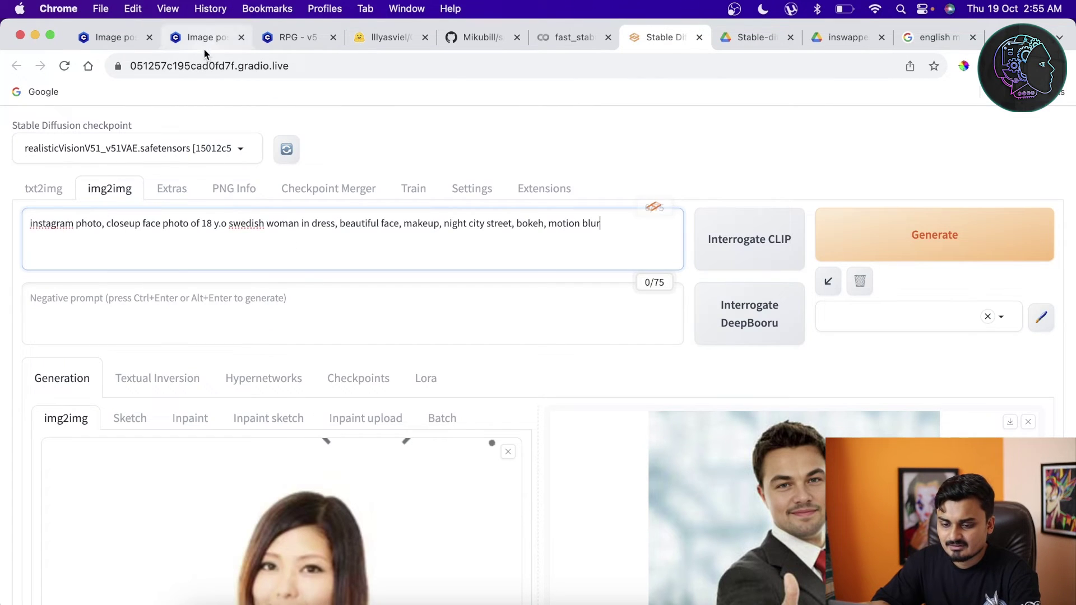
Copy the same Civitai image's negative prompt, starting with "deformed iris, deformed pupils", into the img2img negative prompt
{"action": "left_click", "coordinate": [205, 44]}
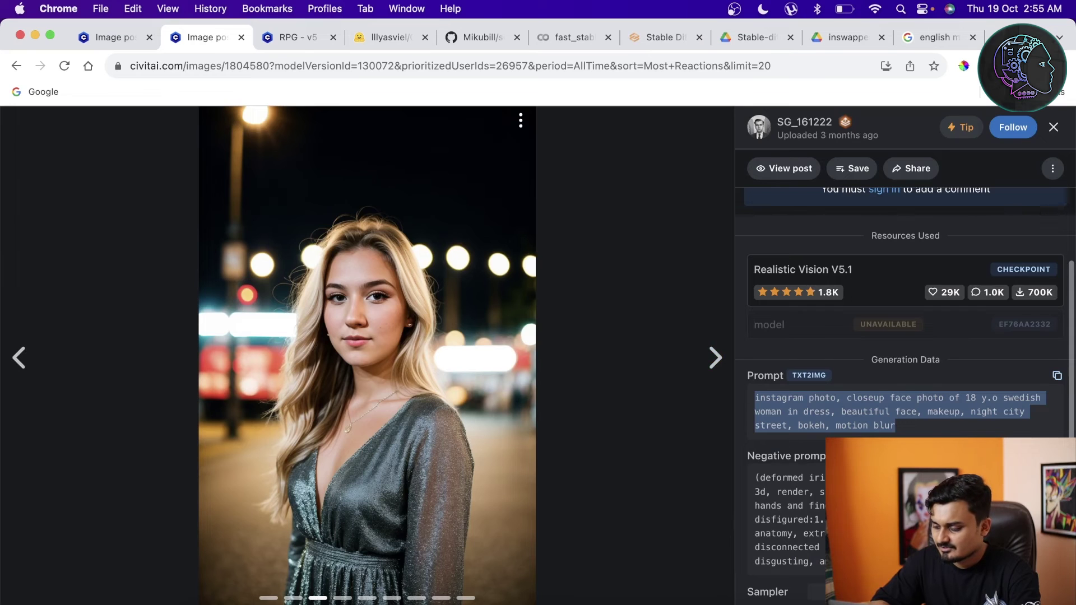
{"action": "left_click", "coordinate": [691, 38]}
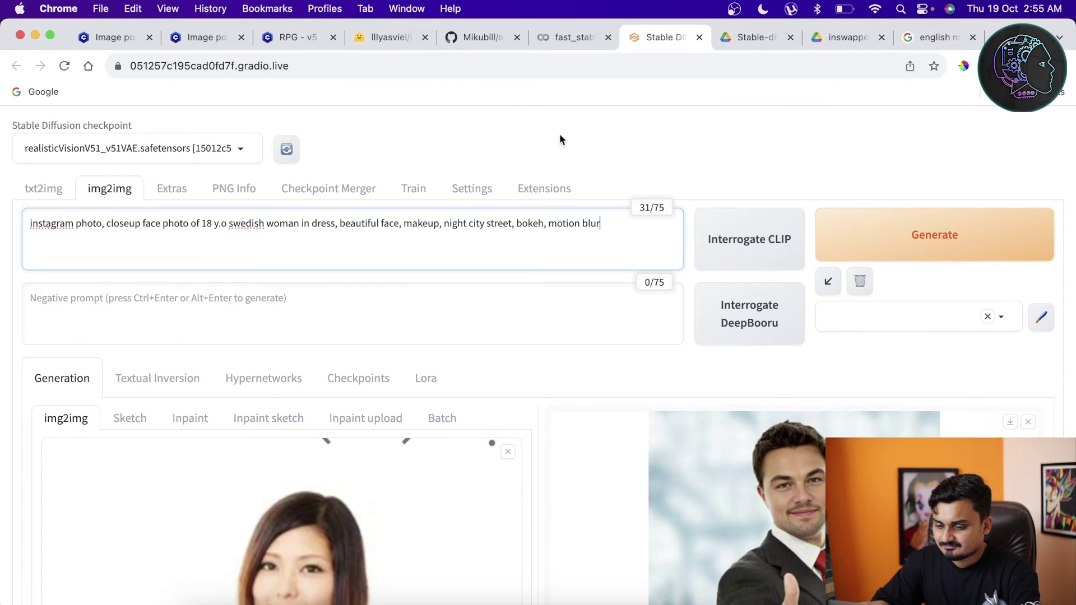
{"action": "left_click", "coordinate": [372, 307]}
{"action": "key", "text": "super+v"}
Set the img2img resize mode to Just resize and the sampling steps to 40
{"action": "scroll", "coordinate": [524, 337], "scroll_direction": "down", "scroll_amount": 10}
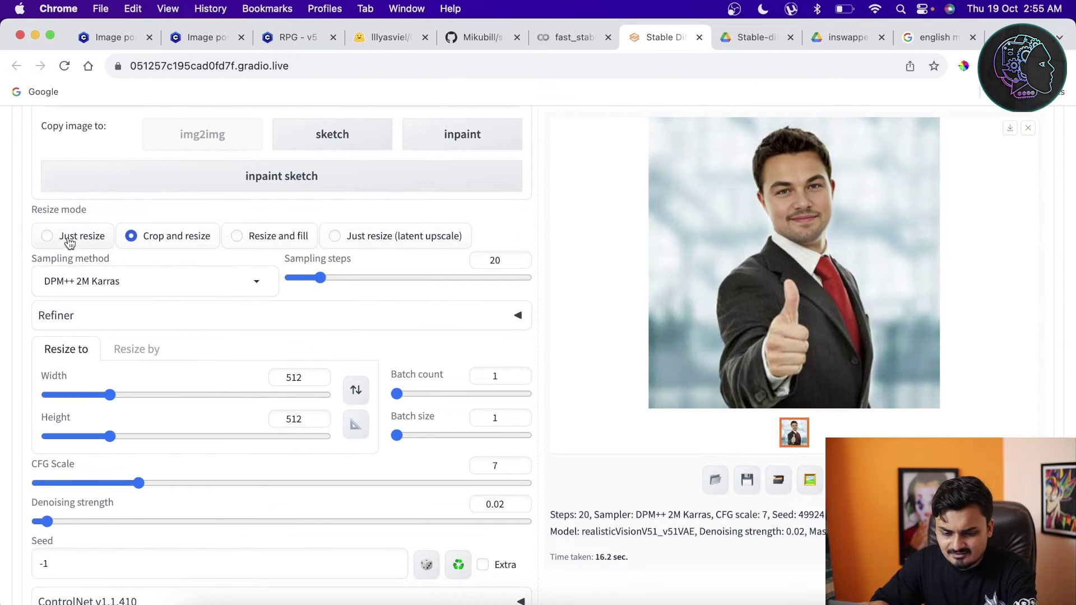
{"action": "left_click", "coordinate": [67, 235]}
{"action": "scroll", "coordinate": [147, 229], "scroll_direction": "up", "scroll_amount": 4}
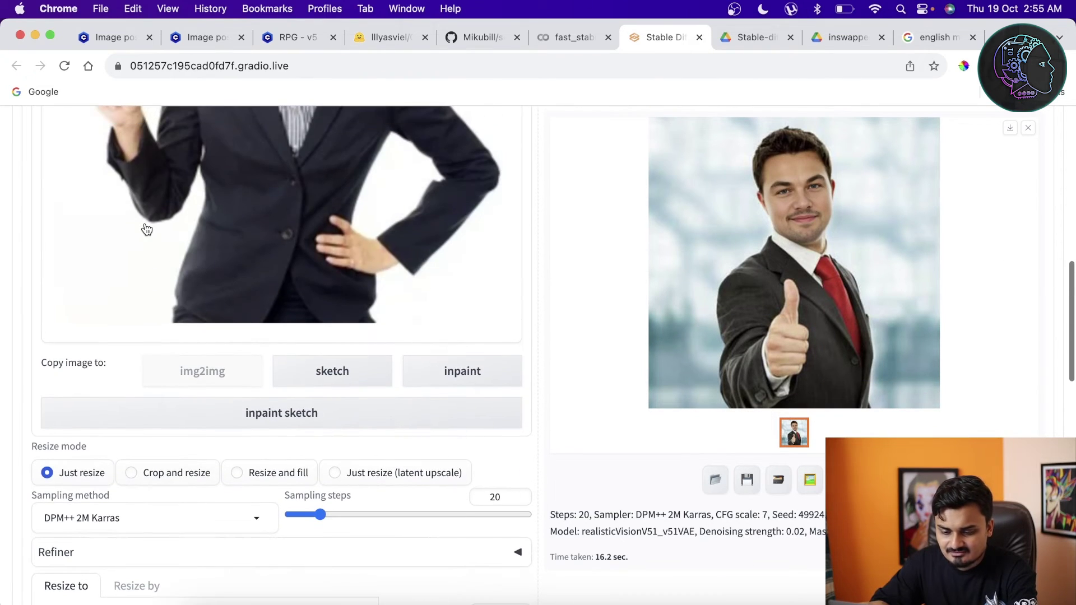
{"action": "scroll", "coordinate": [146, 230], "scroll_direction": "down", "scroll_amount": 5}
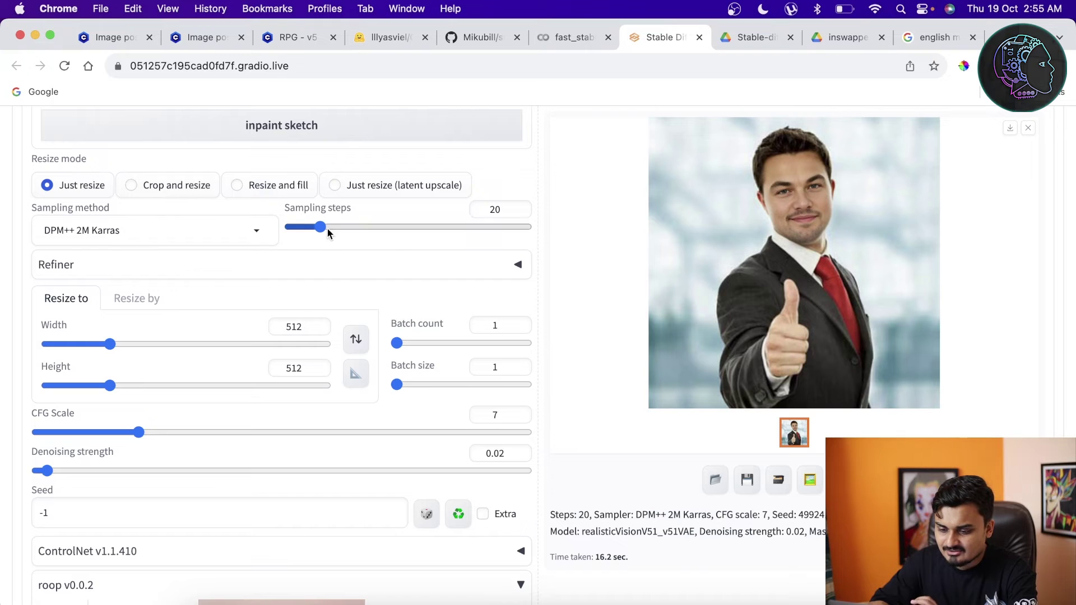
{"action": "left_click_drag", "start_coordinate": [320, 227], "coordinate": [352, 229]}
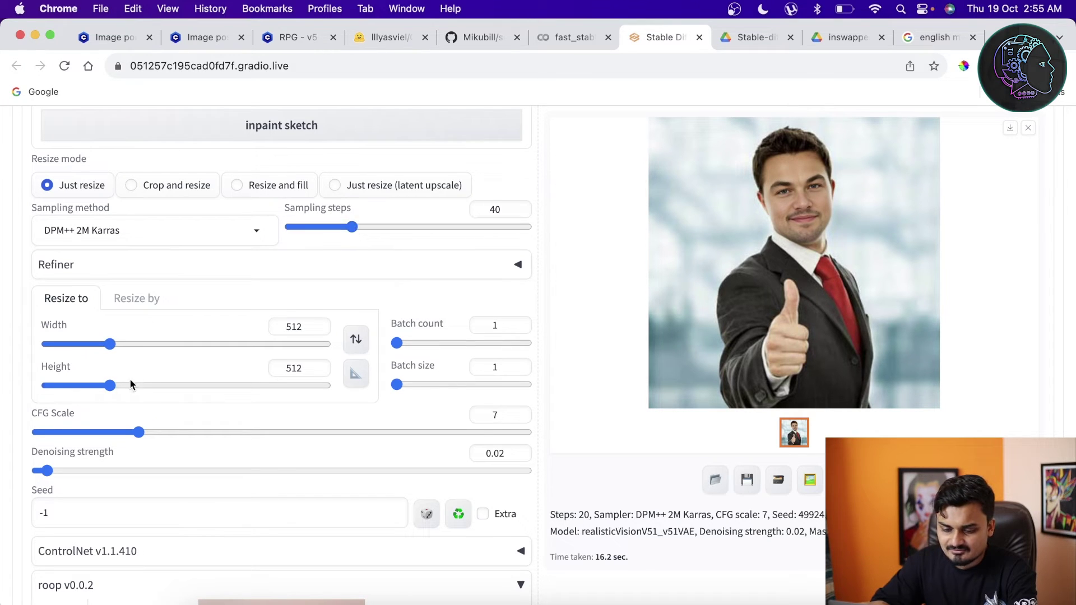
Set the output height to 768 and the denoising strength to 0.7
{"action": "left_click_drag", "start_coordinate": [110, 390], "coordinate": [146, 392]}
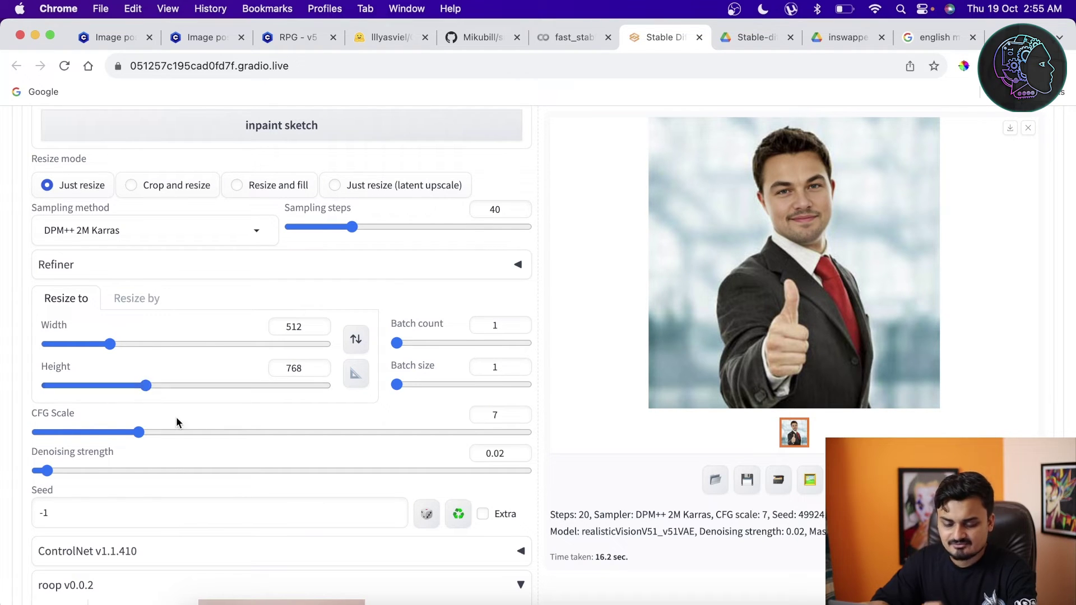
{"action": "scroll", "coordinate": [176, 426], "scroll_direction": "down", "scroll_amount": 1}
{"action": "left_click_drag", "start_coordinate": [46, 429], "coordinate": [380, 437]}
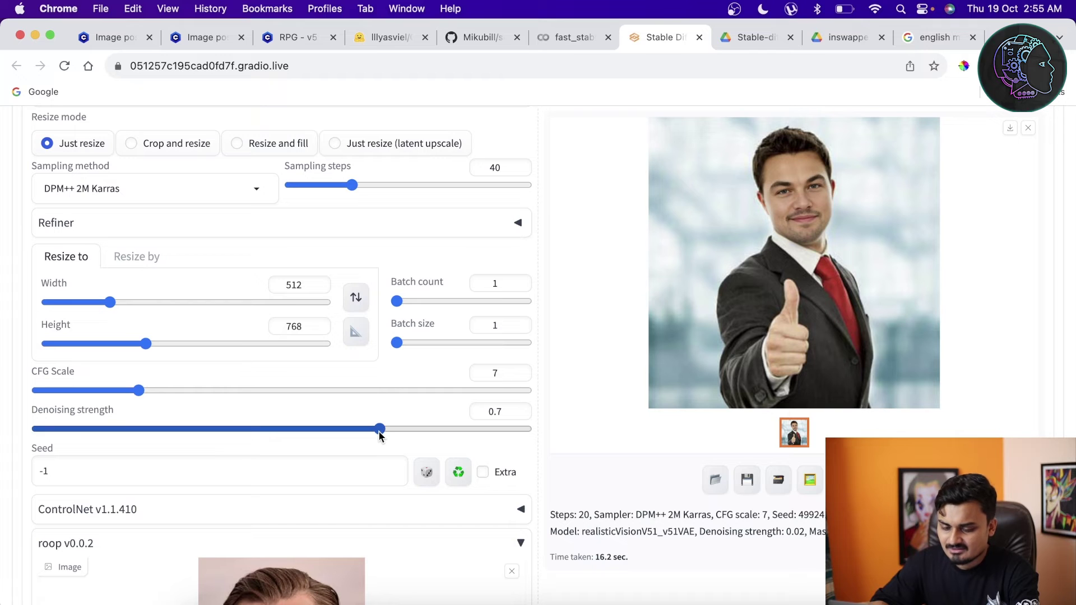
Remove the face image from roop, disable roop, and check its remaining settings
{"action": "scroll", "coordinate": [570, 399], "scroll_direction": "down", "scroll_amount": 5}
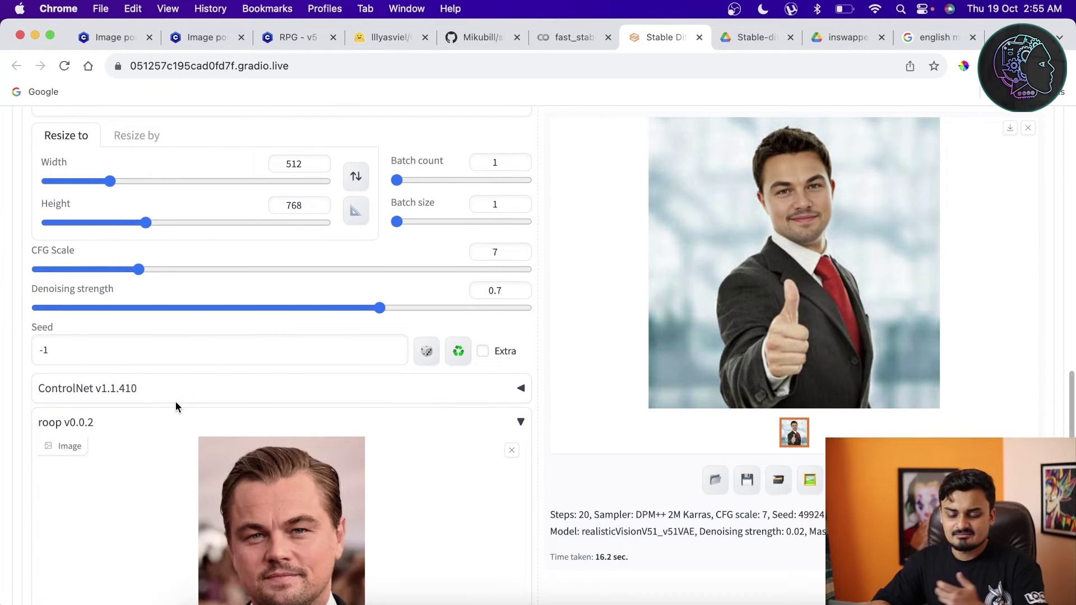
{"action": "scroll", "coordinate": [405, 473], "scroll_direction": "down", "scroll_amount": 5}
{"action": "left_click", "coordinate": [512, 334]}
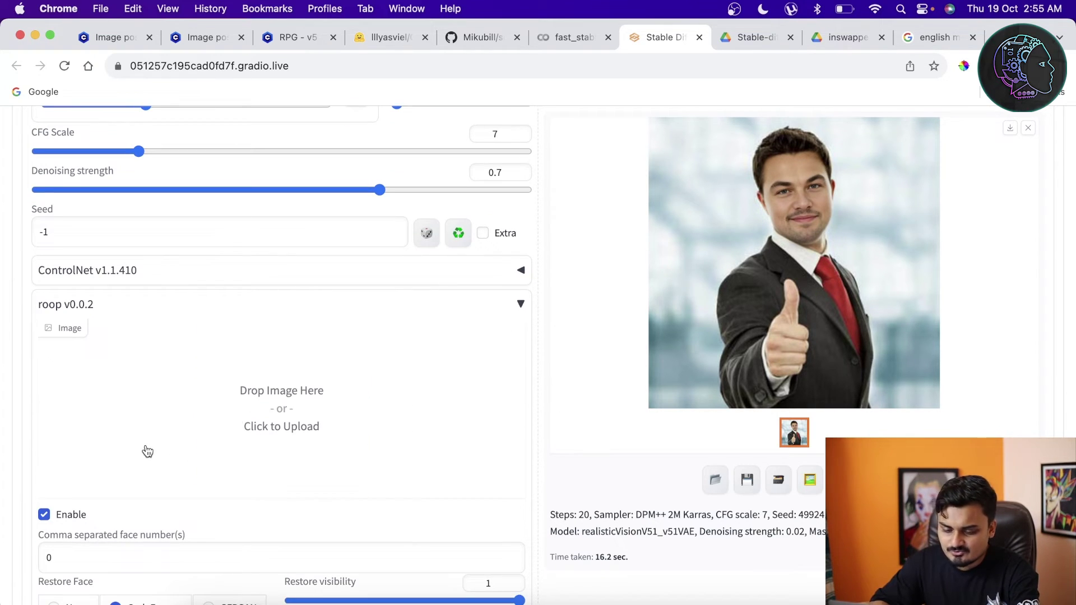
{"action": "left_click", "coordinate": [44, 514]}
{"action": "scroll", "coordinate": [211, 406], "scroll_direction": "down", "scroll_amount": 15}
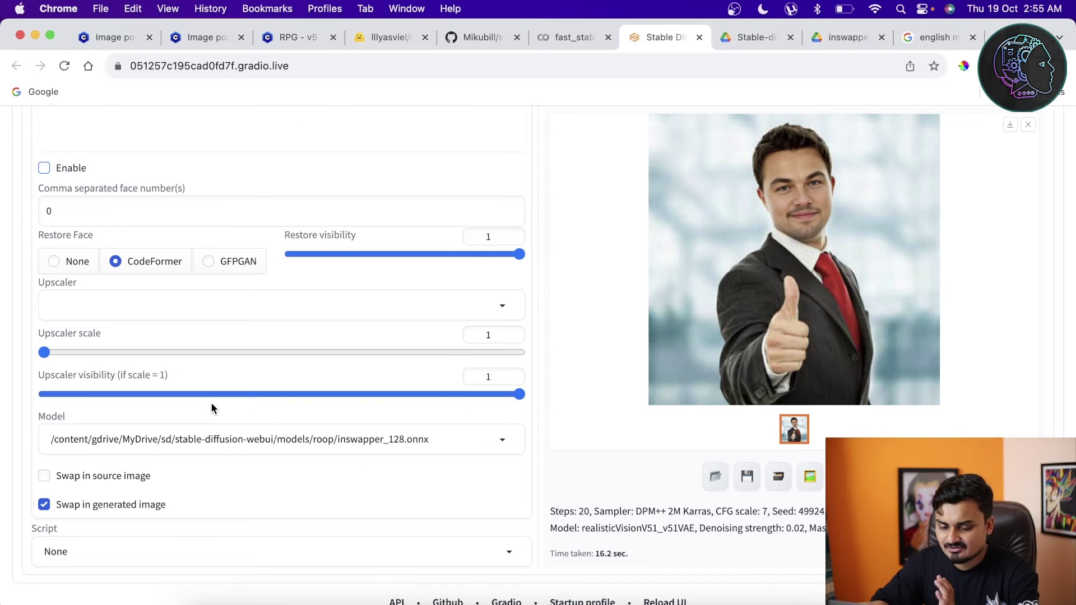
{"action": "scroll", "coordinate": [211, 402], "scroll_direction": "down", "scroll_amount": 2}
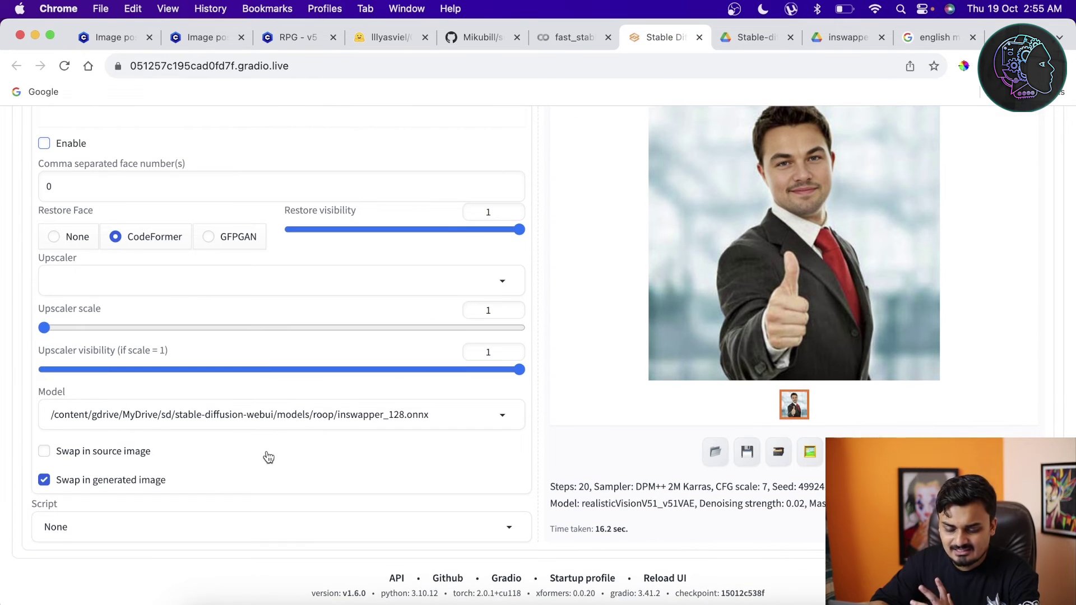
Review the img2img prompts and source image, and check the installed extensions for sd-webui-controlnet
{"action": "scroll", "coordinate": [268, 458], "scroll_direction": "up", "scroll_amount": 20}
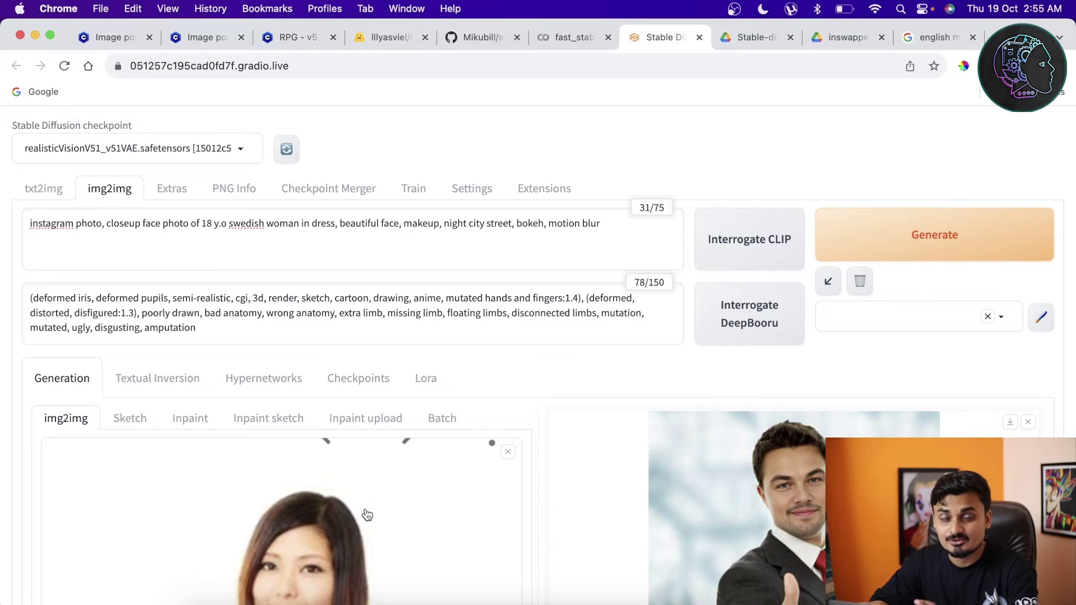
{"action": "scroll", "coordinate": [367, 515], "scroll_direction": "down", "scroll_amount": 5}
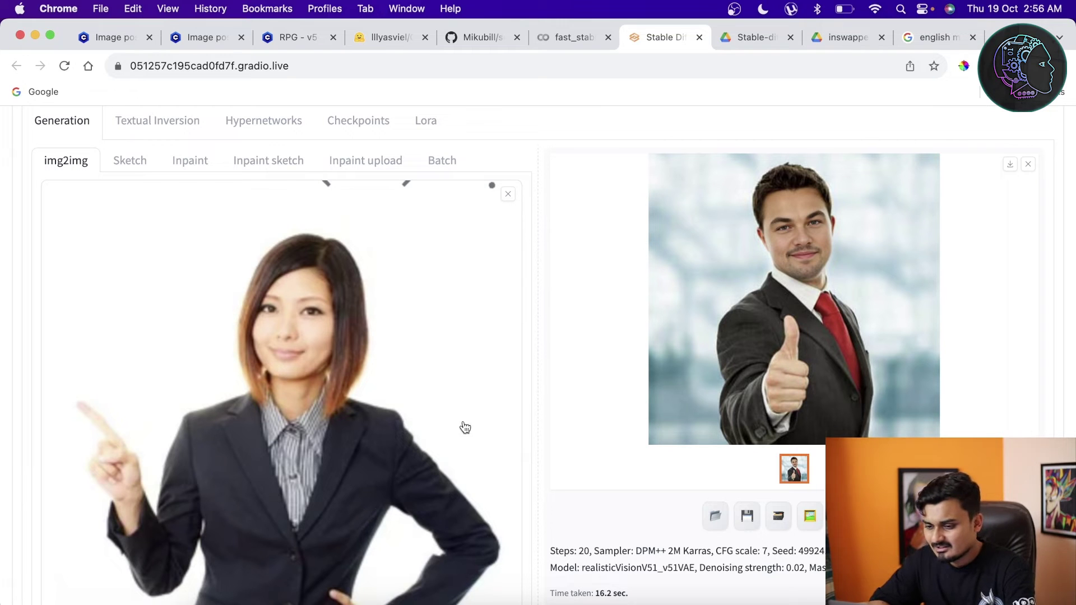
{"action": "scroll", "coordinate": [640, 136], "scroll_direction": "up", "scroll_amount": 5}
{"action": "scroll", "coordinate": [641, 137], "scroll_direction": "down", "scroll_amount": 1}
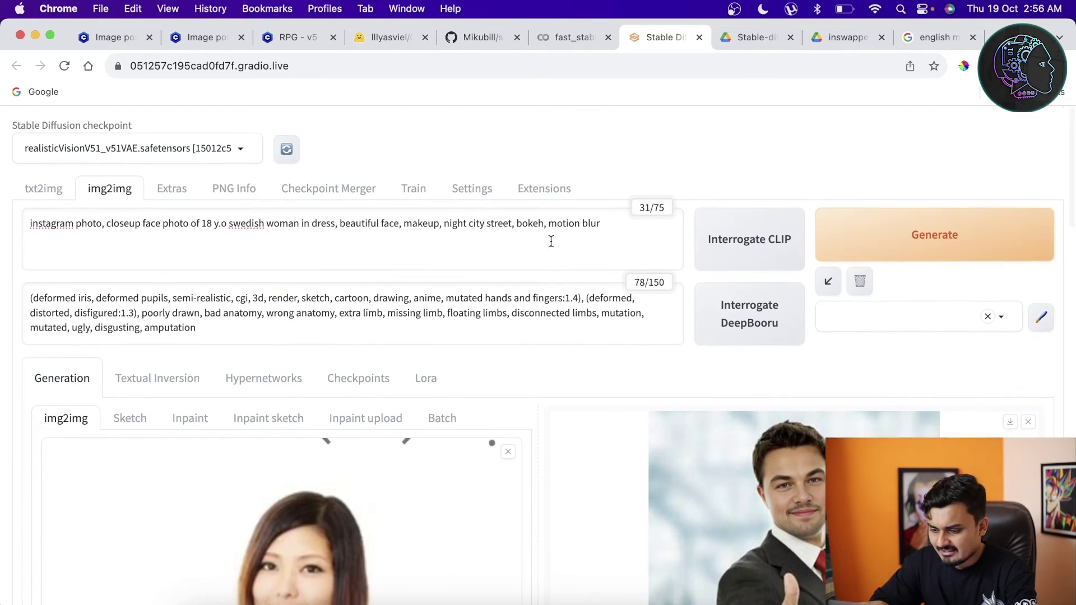
{"action": "left_click", "coordinate": [542, 191]}
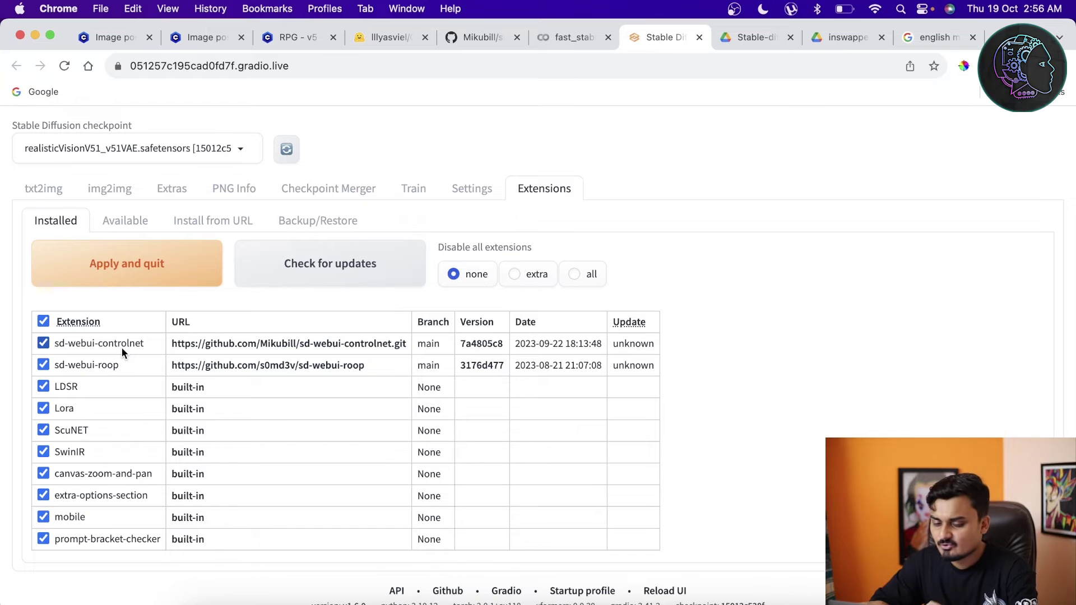
Copy the HTTPS clone URL of Mikubill/sd-webui-controlnet from GitHub and enter it as the git repository URL for installing an extension
{"action": "left_click", "coordinate": [226, 224]}
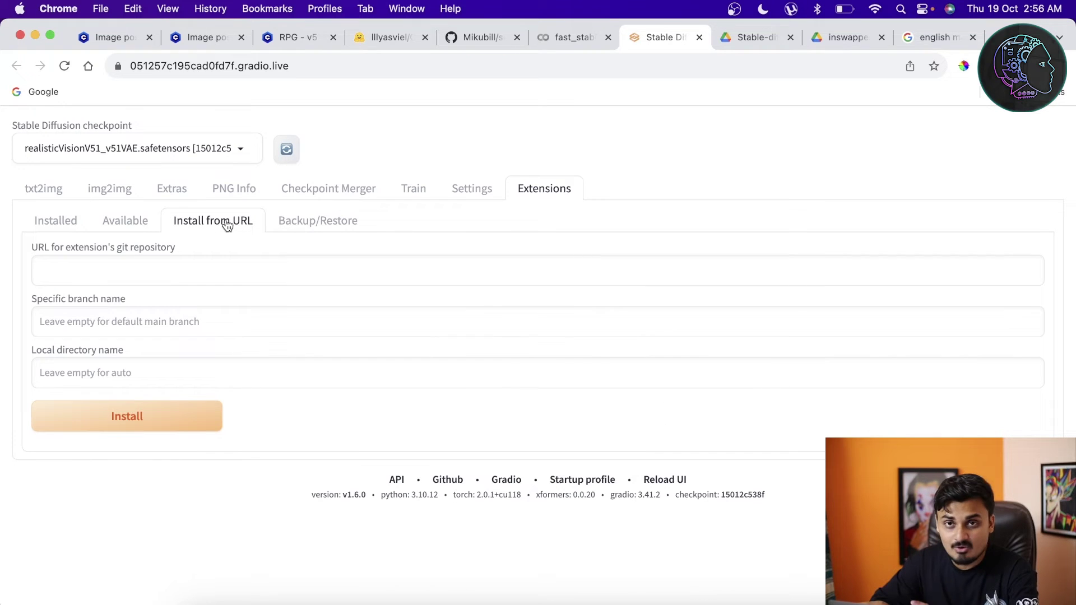
{"action": "left_click", "coordinate": [476, 37]}
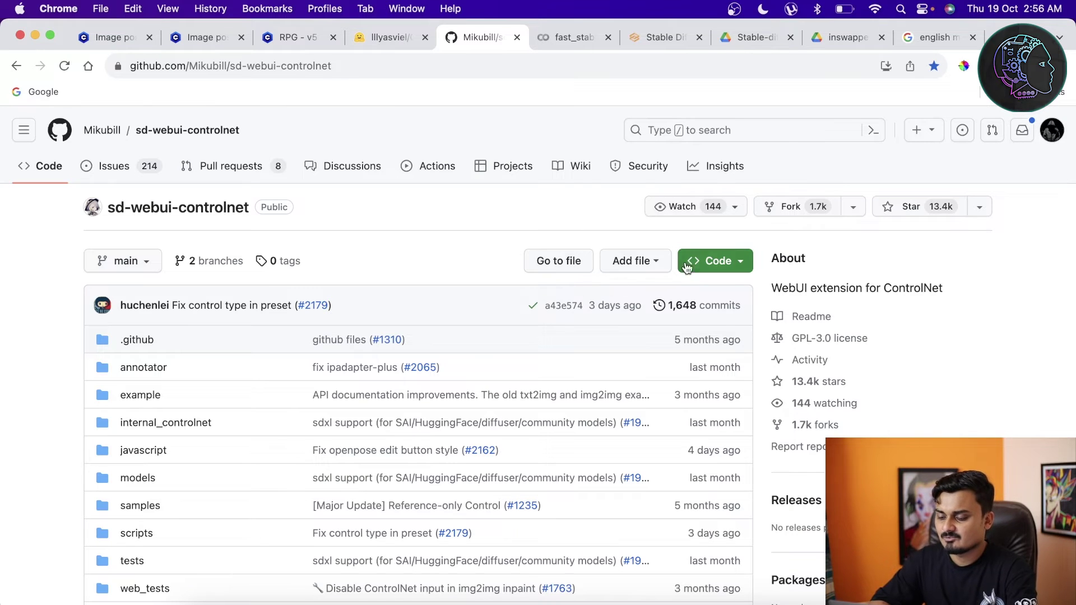
{"action": "left_click", "coordinate": [708, 261]}
{"action": "left_click", "coordinate": [724, 398]}
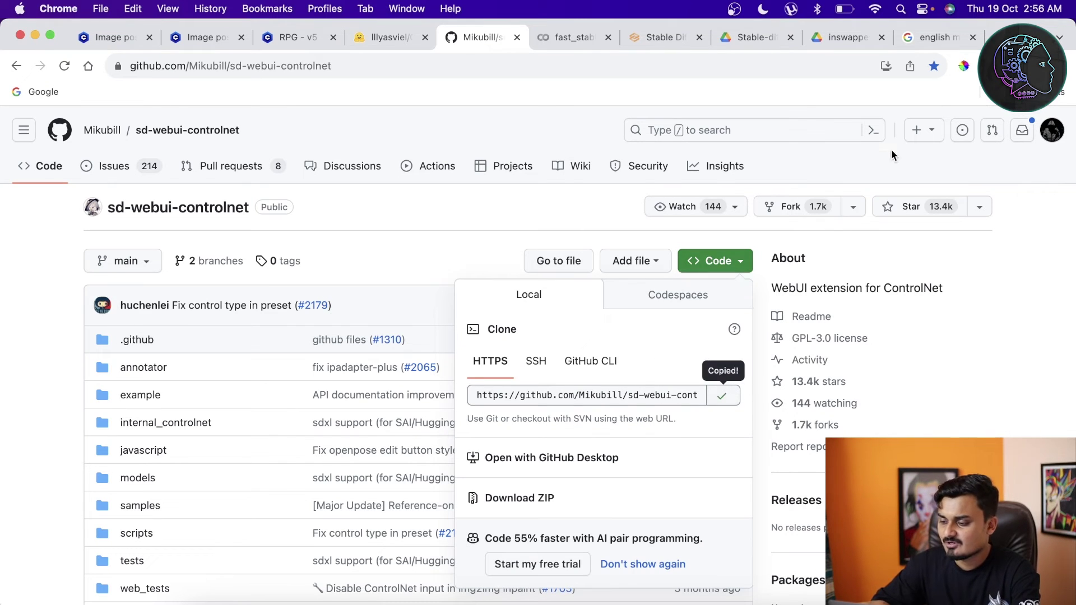
{"action": "left_click", "coordinate": [641, 38]}
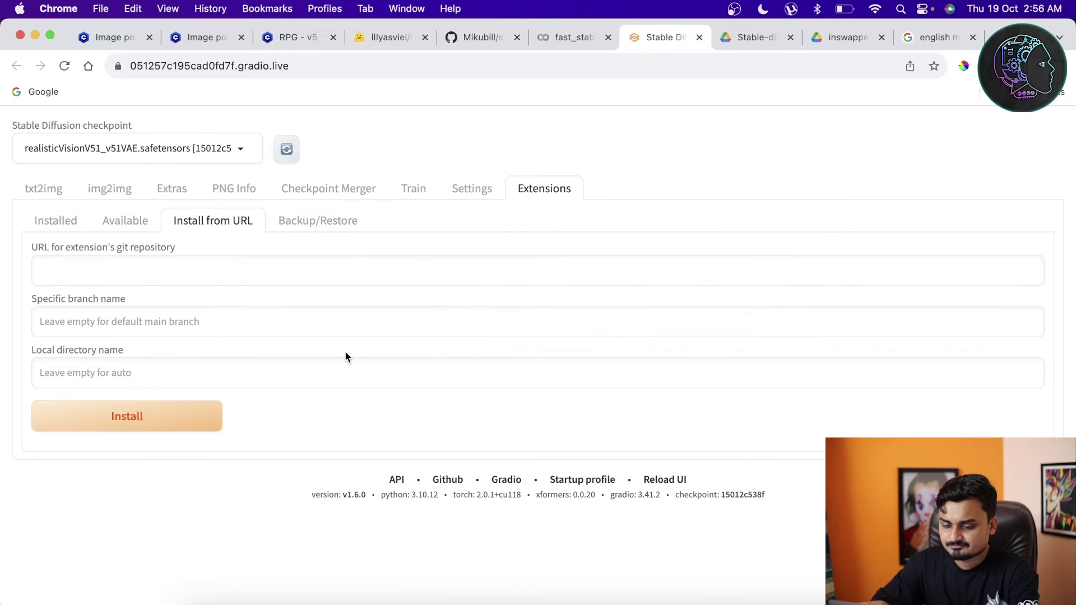
{"action": "left_click", "coordinate": [232, 283]}
{"action": "key", "text": "super+v"}
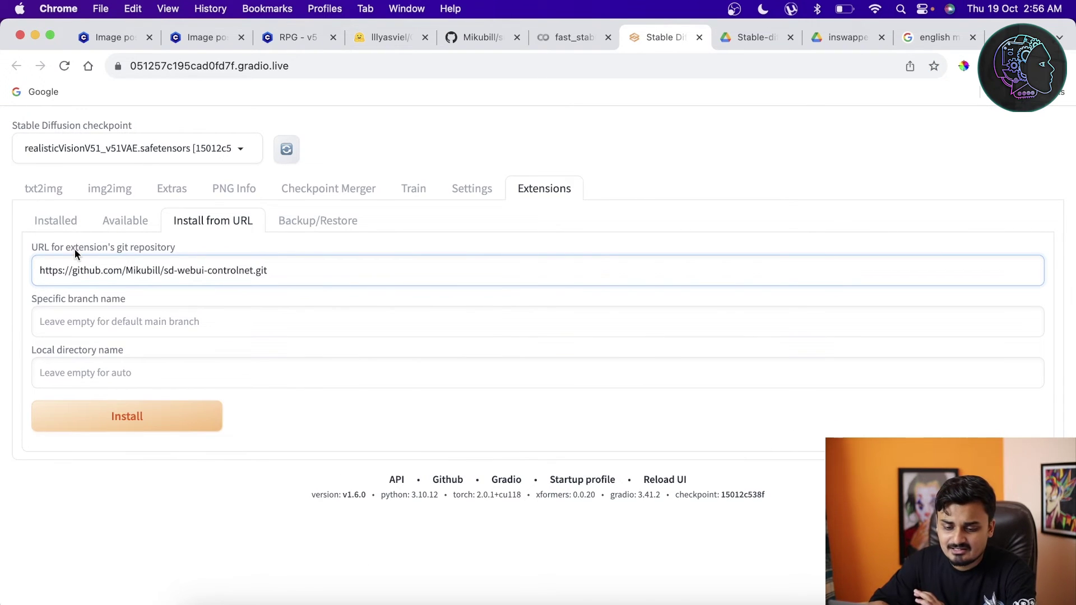
Recheck the installed extensions list and expand the ControlNet v1.1.410 settings in img2img
{"action": "left_click", "coordinate": [56, 221]}
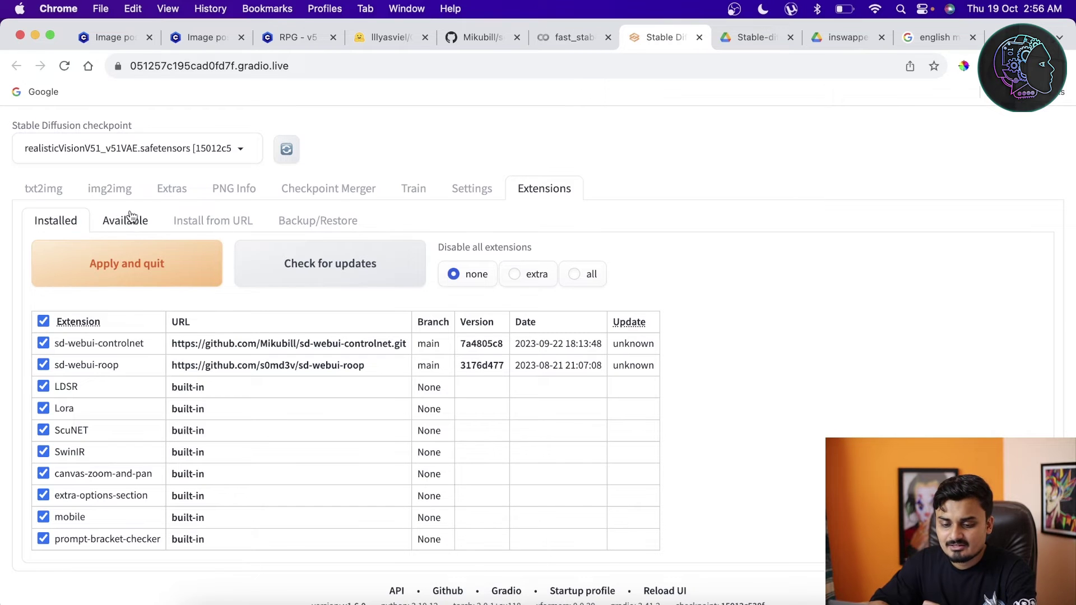
{"action": "left_click", "coordinate": [112, 191]}
{"action": "scroll", "coordinate": [162, 398], "scroll_direction": "down", "scroll_amount": 15}
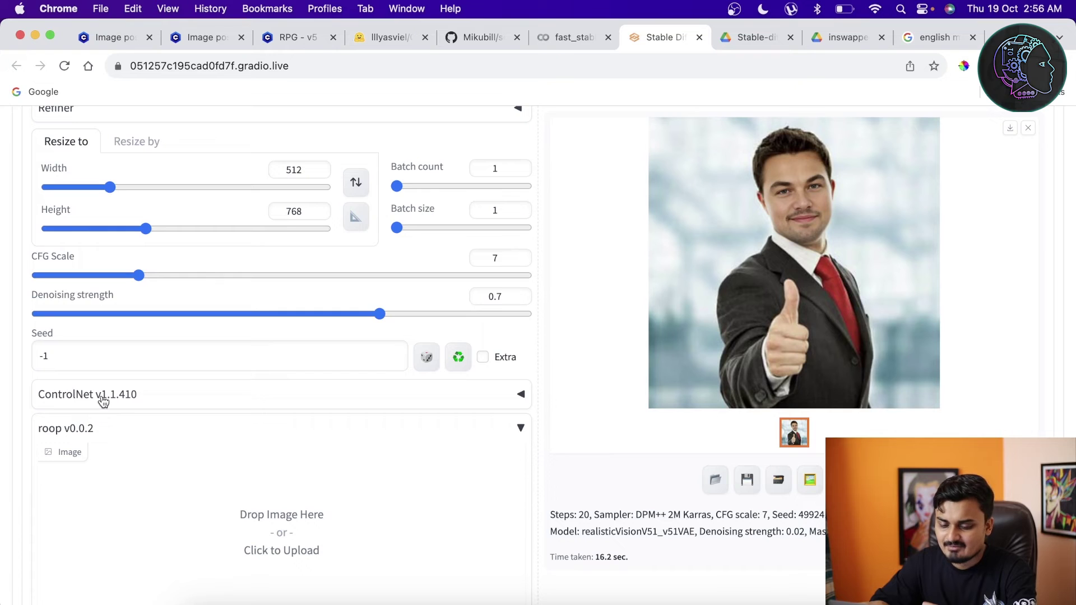
{"action": "left_click", "coordinate": [114, 395]}
{"action": "scroll", "coordinate": [207, 390], "scroll_direction": "down", "scroll_amount": 5}
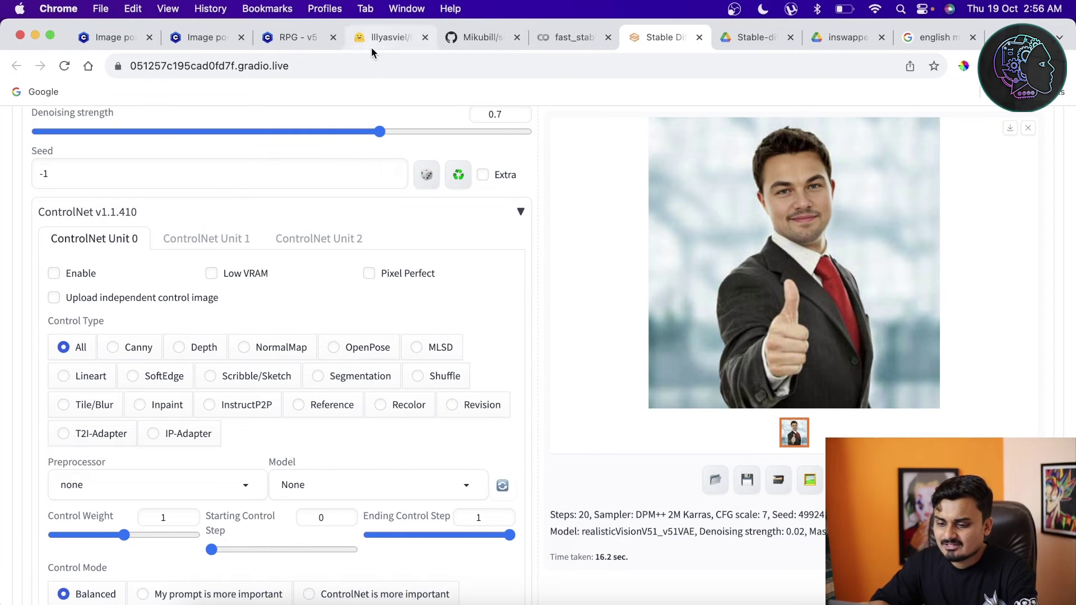
Open the models folder of the lllyasviel/ControlNet repository on Hugging Face and look over the downloadable model files
{"action": "left_click", "coordinate": [385, 36]}
{"action": "scroll", "coordinate": [425, 250], "scroll_direction": "down", "scroll_amount": 1}
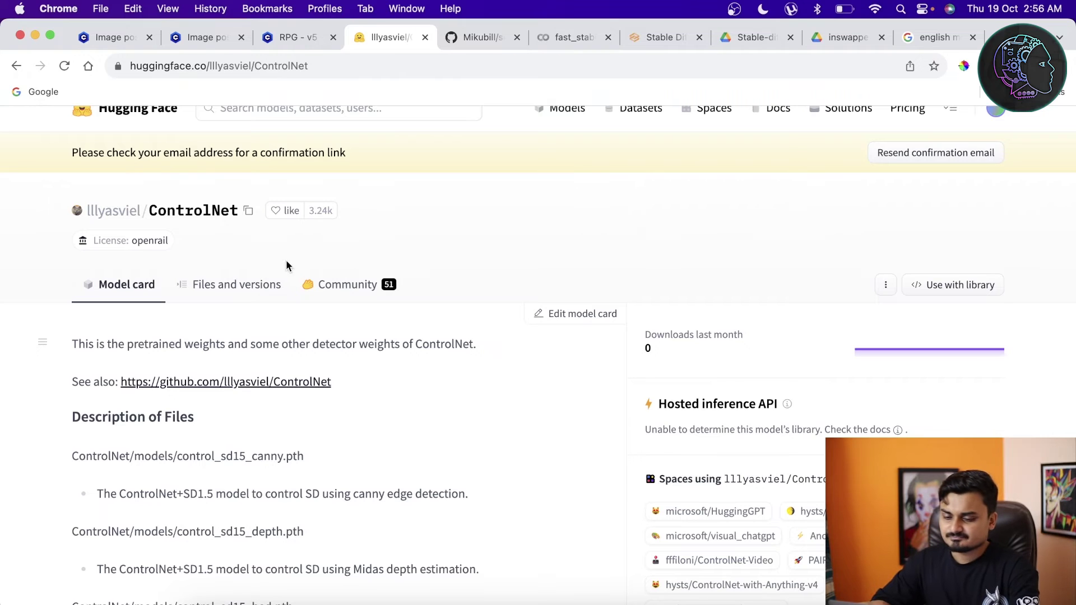
{"action": "left_click", "coordinate": [232, 284]}
{"action": "scroll", "coordinate": [241, 359], "scroll_direction": "down", "scroll_amount": 1}
{"action": "left_click", "coordinate": [119, 436]}
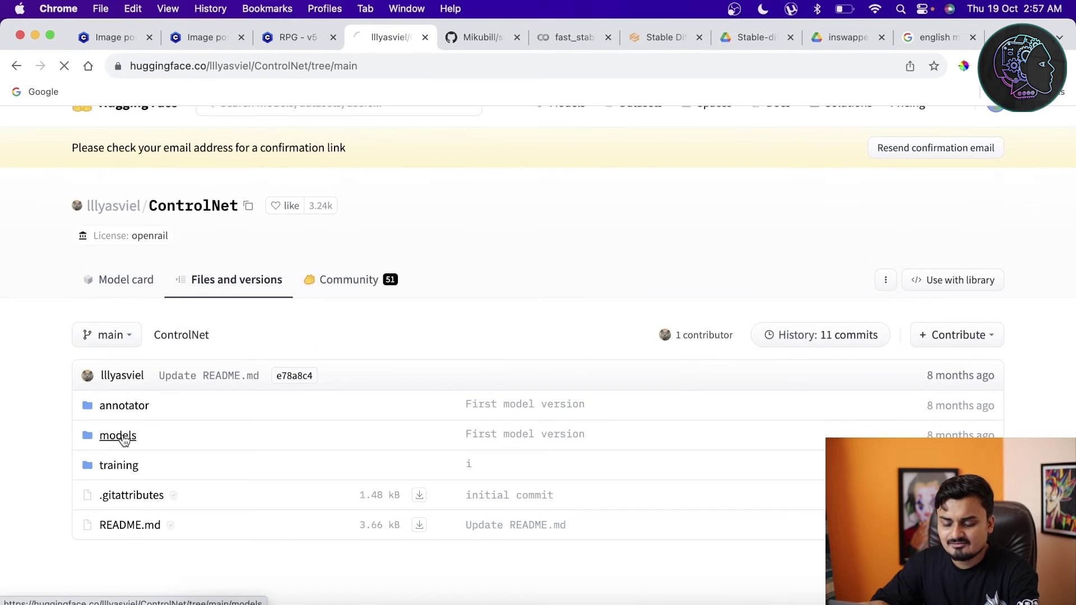
{"action": "scroll", "coordinate": [264, 354], "scroll_direction": "down", "scroll_amount": 2}
{"action": "scroll", "coordinate": [264, 359], "scroll_direction": "up", "scroll_amount": 1}
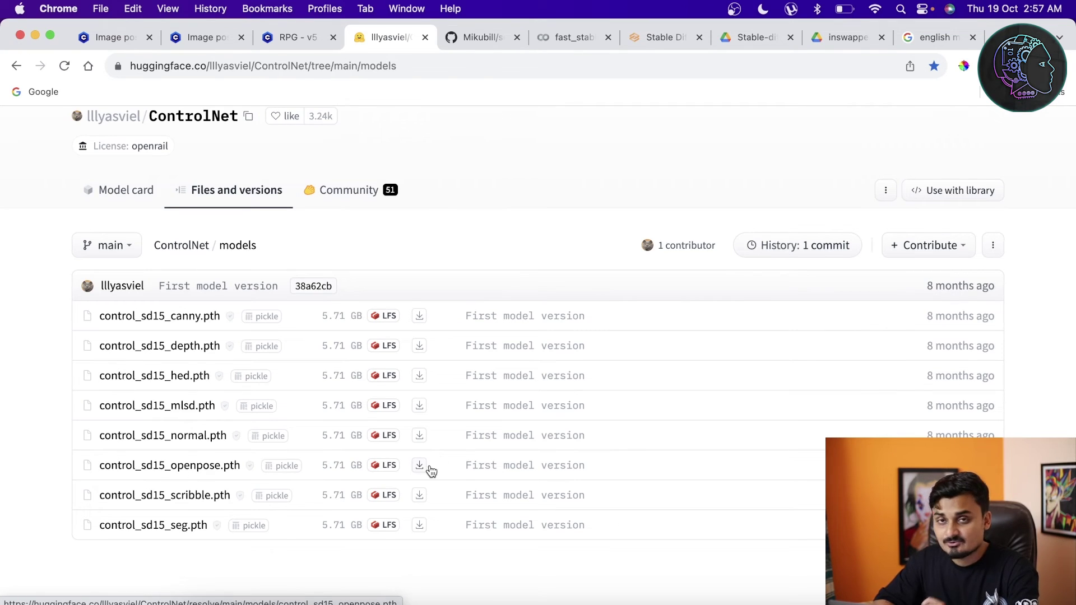
Switch to Google Drive and open the extensions folder inside stable-diffusion-webui
{"action": "left_click", "coordinate": [749, 39]}
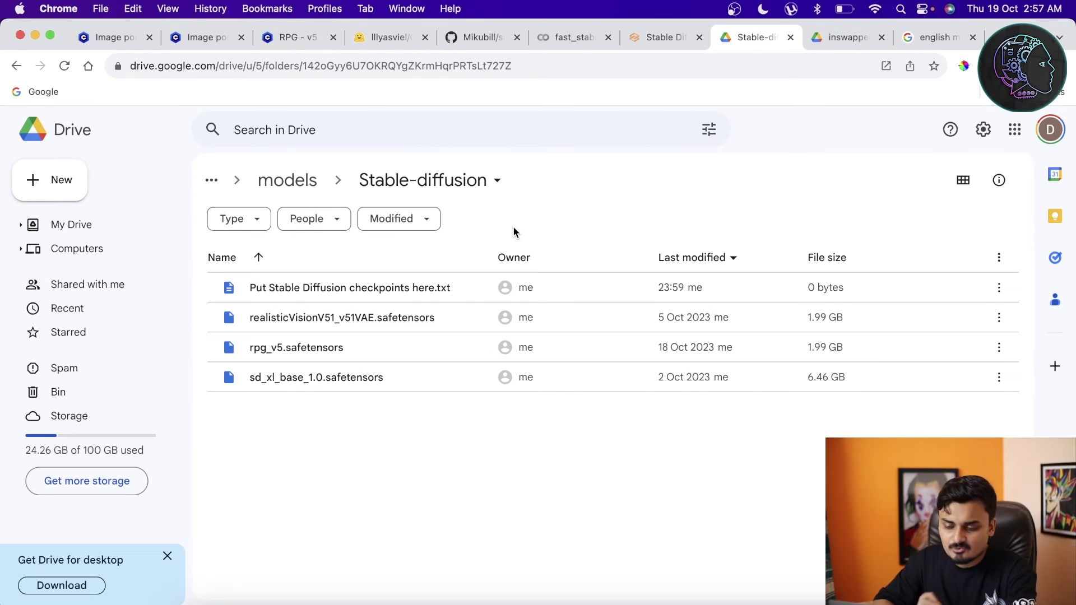
{"action": "left_click", "coordinate": [314, 181]}
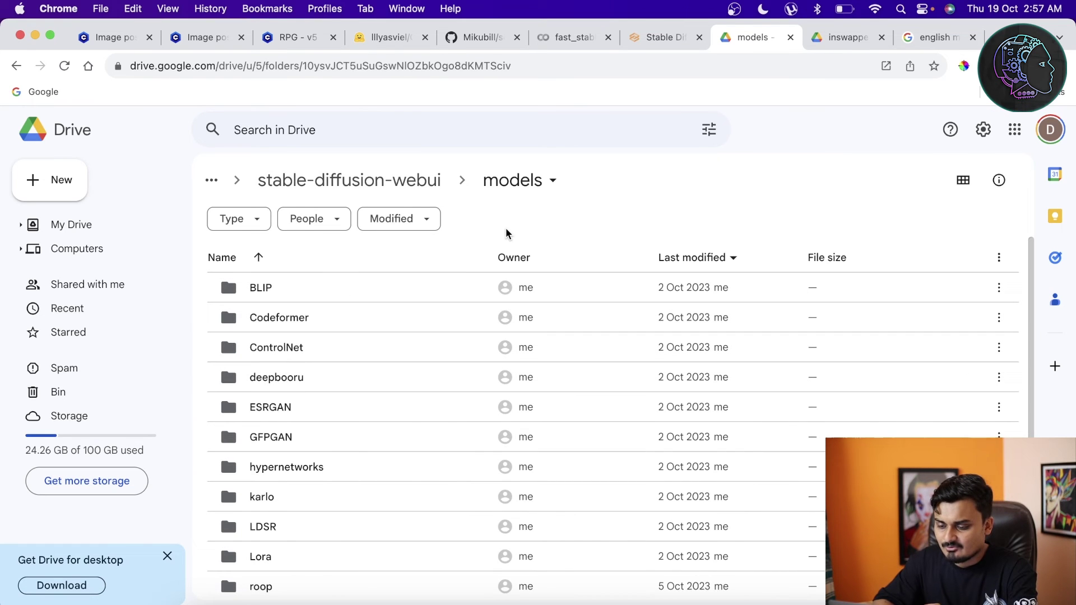
{"action": "scroll", "coordinate": [459, 362], "scroll_direction": "down", "scroll_amount": 4}
{"action": "scroll", "coordinate": [458, 361], "scroll_direction": "up", "scroll_amount": 3}
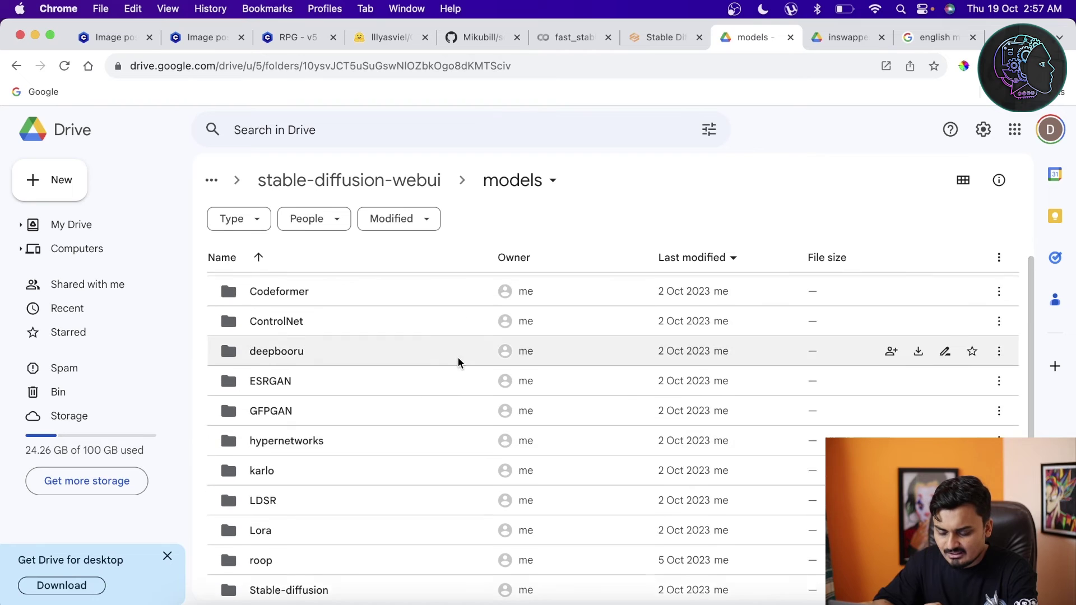
{"action": "scroll", "coordinate": [458, 361], "scroll_direction": "down", "scroll_amount": 3}
{"action": "left_click", "coordinate": [413, 179]}
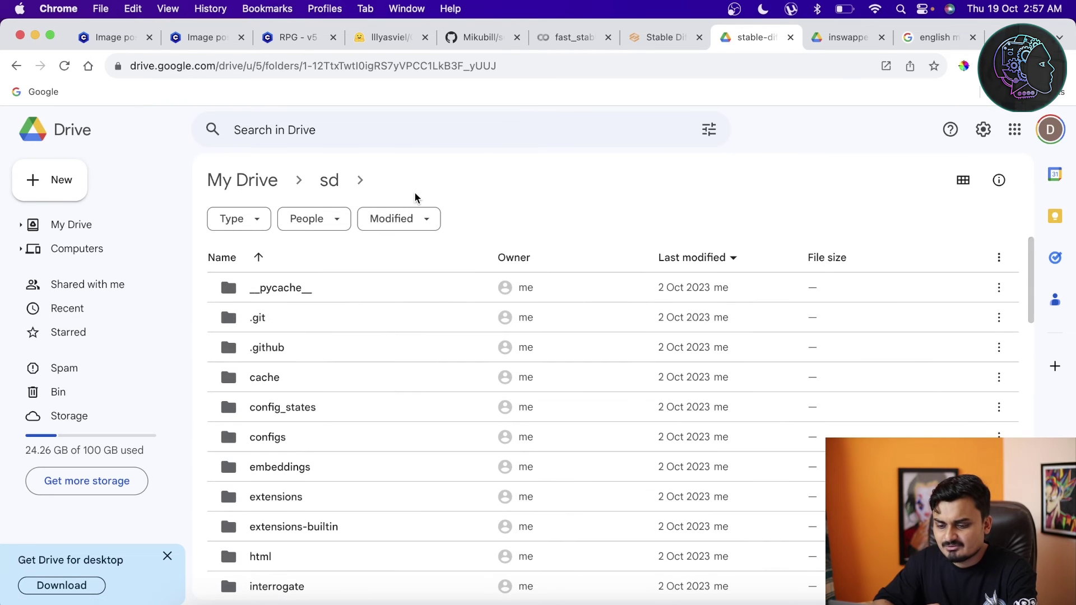
{"action": "scroll", "coordinate": [366, 374], "scroll_direction": "down", "scroll_amount": 2}
{"action": "scroll", "coordinate": [365, 378], "scroll_direction": "down", "scroll_amount": 3}
{"action": "scroll", "coordinate": [365, 378], "scroll_direction": "up", "scroll_amount": 1}
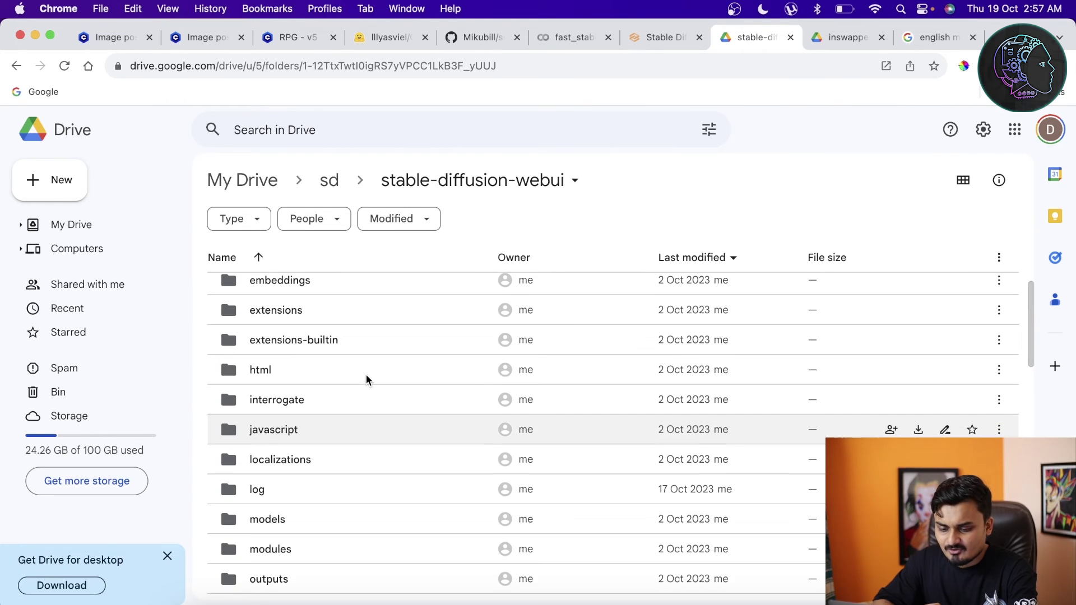
{"action": "left_click", "coordinate": [308, 312]}
{"action": "double_click", "coordinate": [308, 312]}
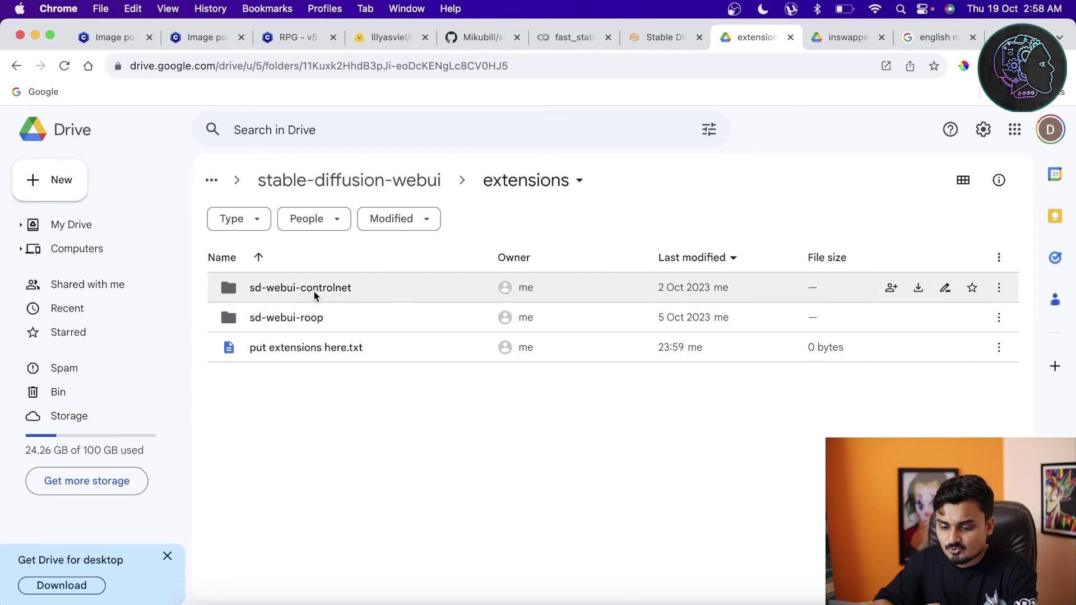
Open the sd-webui-controlnet extension's models folder to check for the control_sd15_openpose.pth file
{"action": "double_click", "coordinate": [301, 287]}
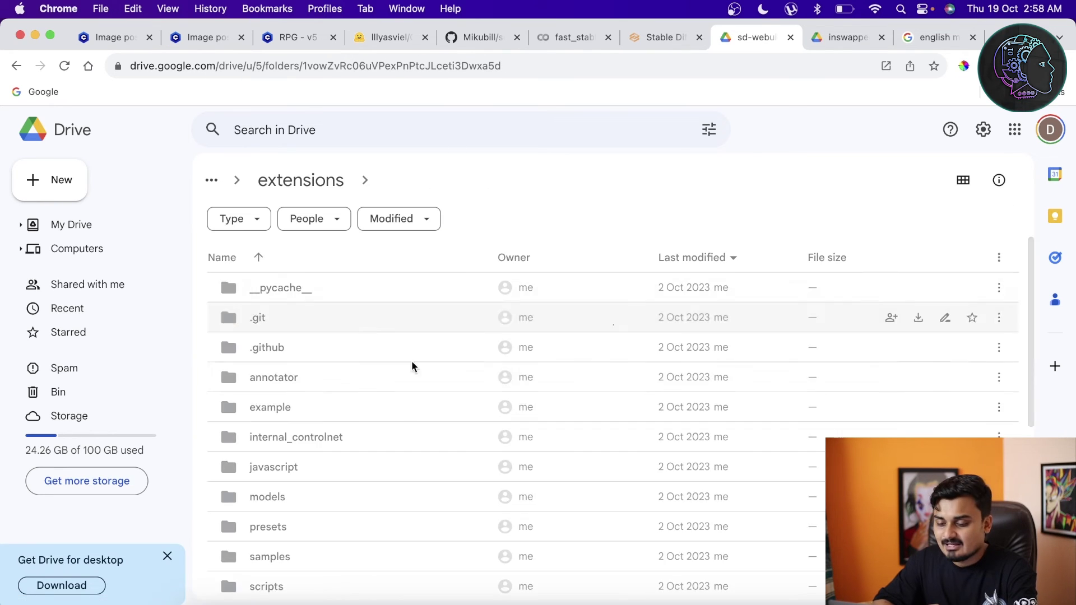
{"action": "scroll", "coordinate": [353, 364], "scroll_direction": "down", "scroll_amount": 5}
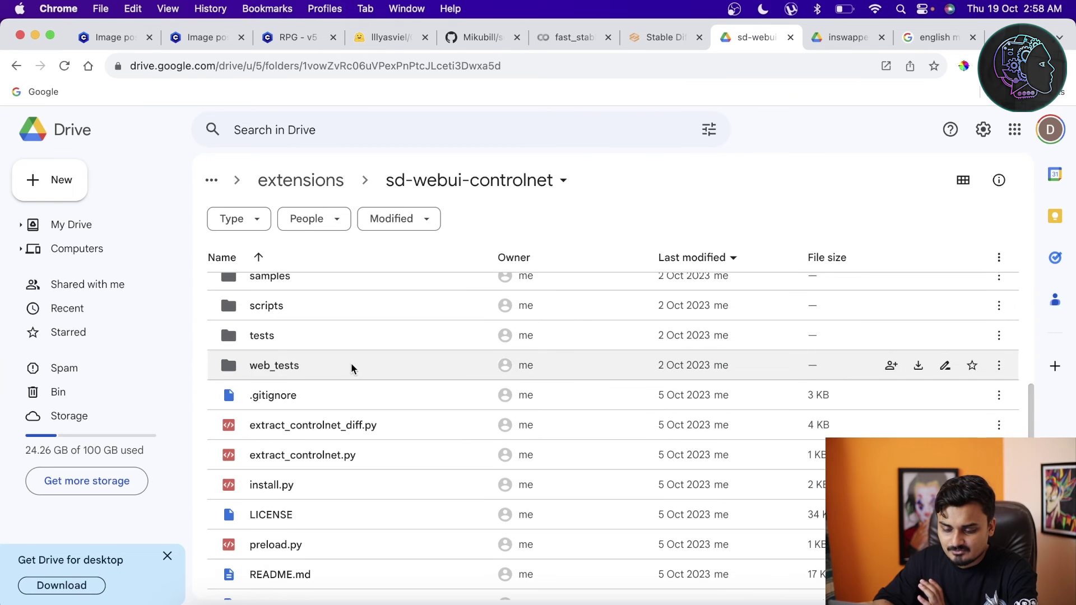
{"action": "scroll", "coordinate": [351, 367], "scroll_direction": "up", "scroll_amount": 2}
{"action": "double_click", "coordinate": [312, 303]}
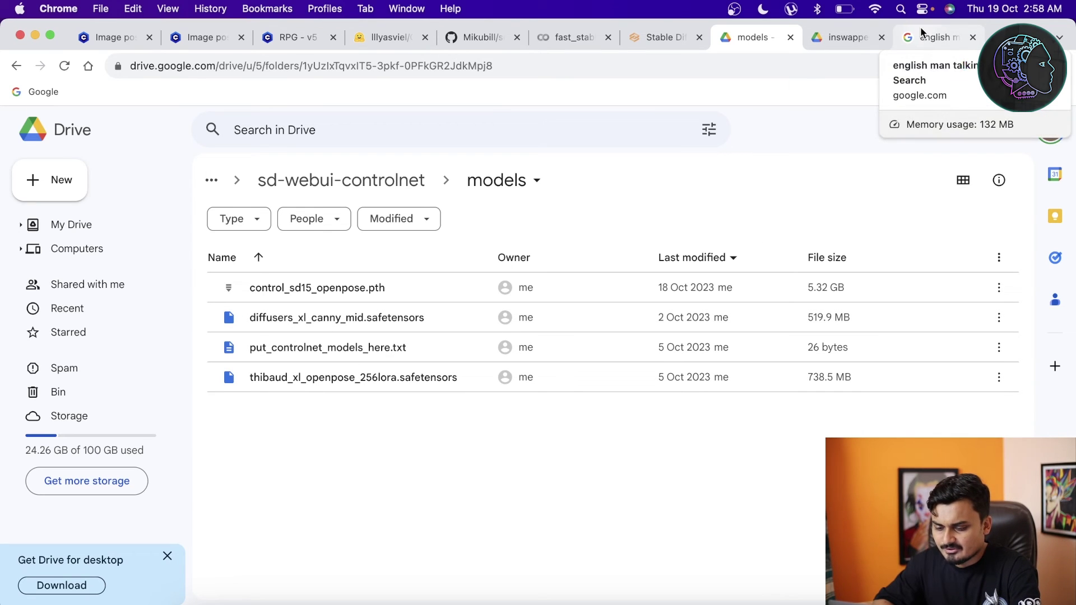
In the Stable Diffusion web UI, enable ControlNet Unit 0 with Pixel Perfect, control type OpenPose and the openpose preprocessor
{"action": "left_click", "coordinate": [837, 40]}
{"action": "left_click", "coordinate": [672, 38]}
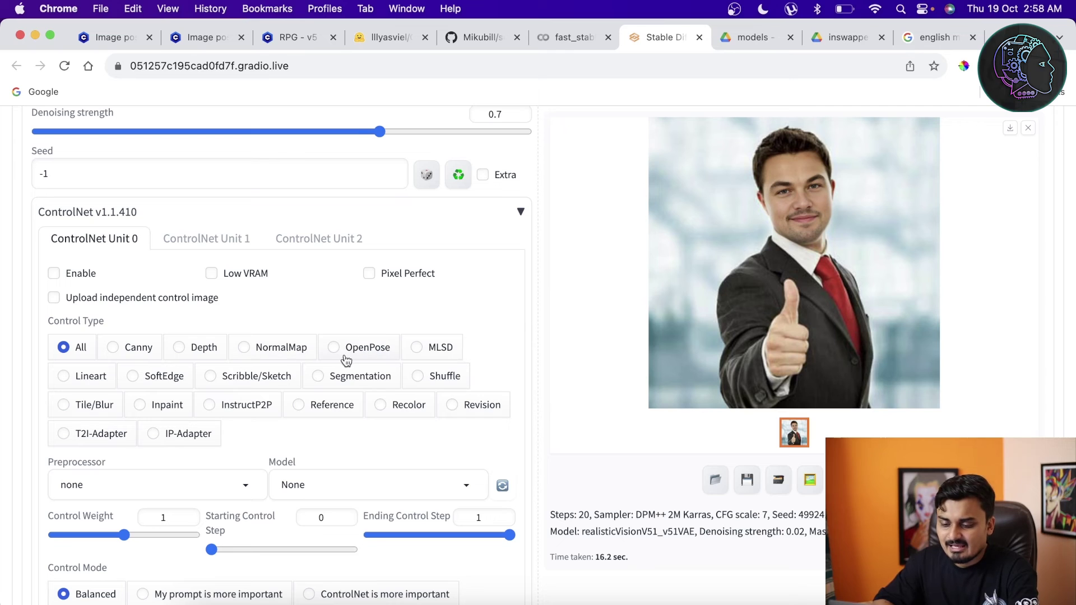
{"action": "left_click", "coordinate": [54, 273]}
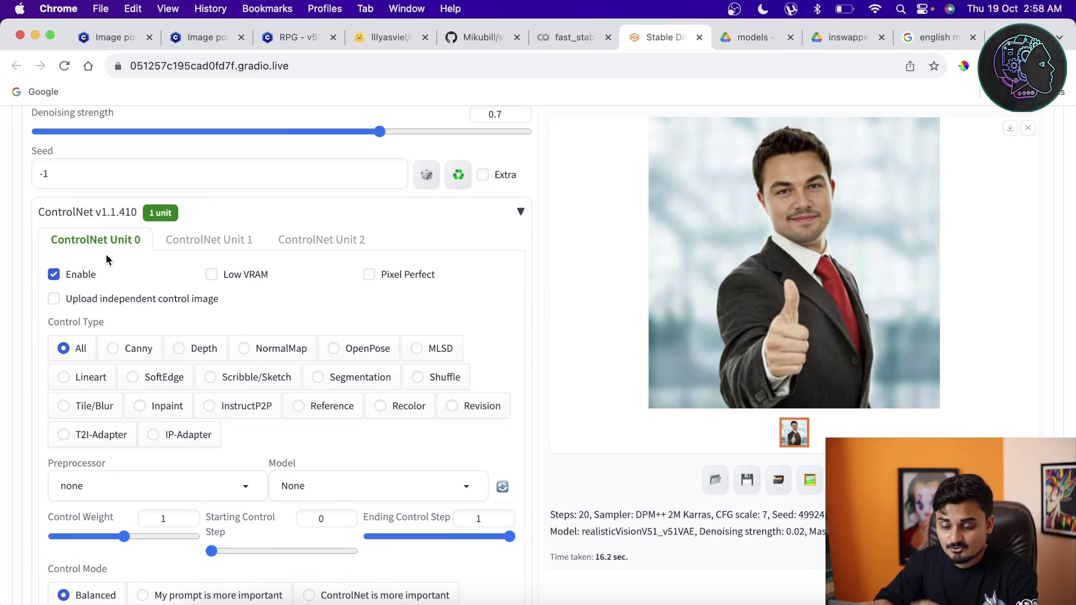
{"action": "left_click", "coordinate": [369, 276]}
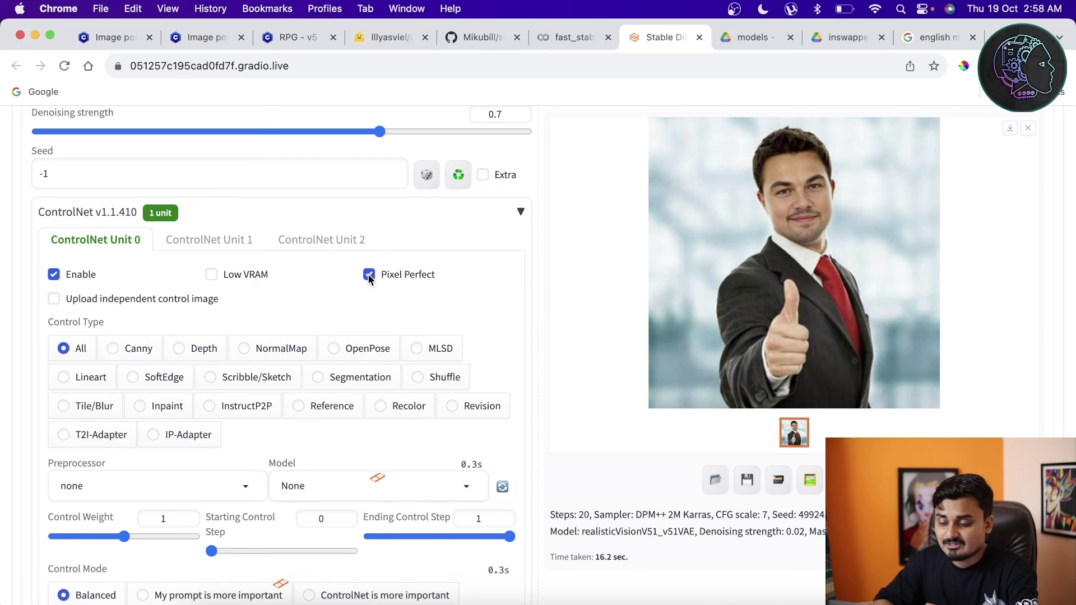
{"action": "left_click", "coordinate": [335, 348]}
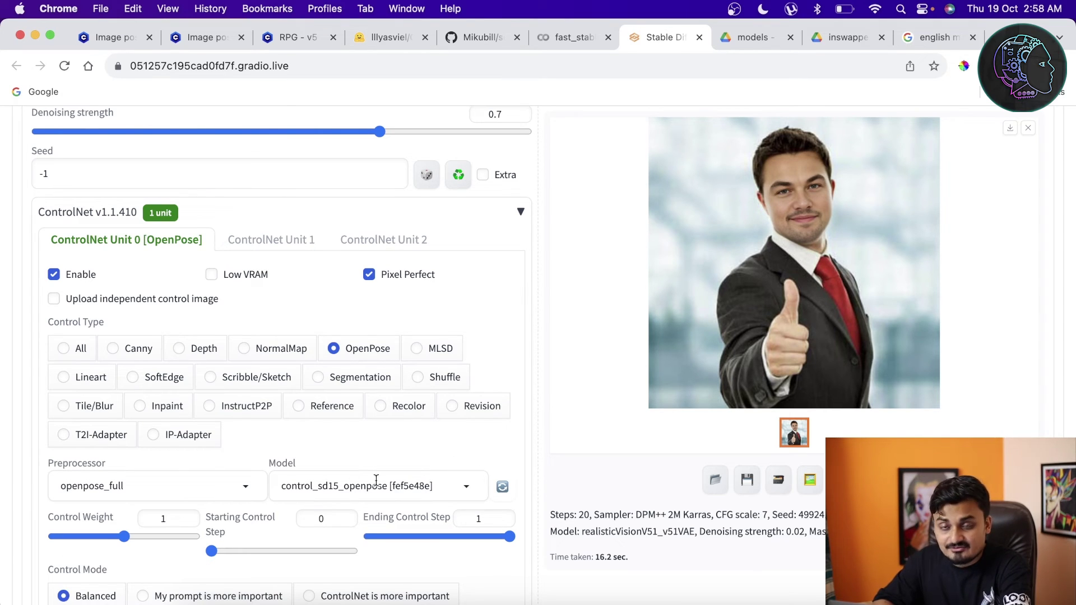
{"action": "left_click", "coordinate": [201, 485]}
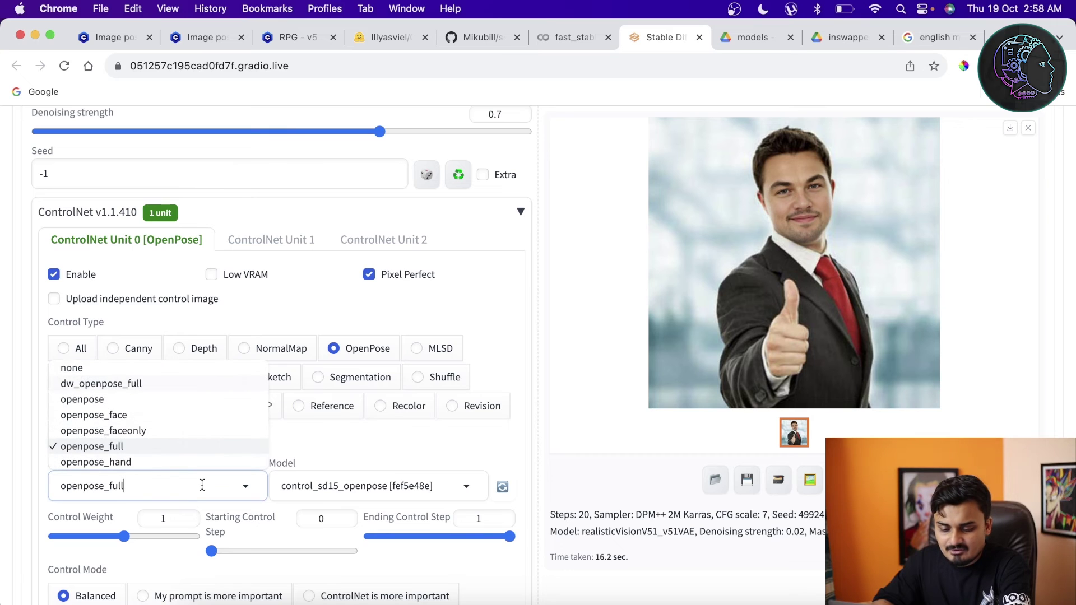
{"action": "left_click", "coordinate": [119, 402]}
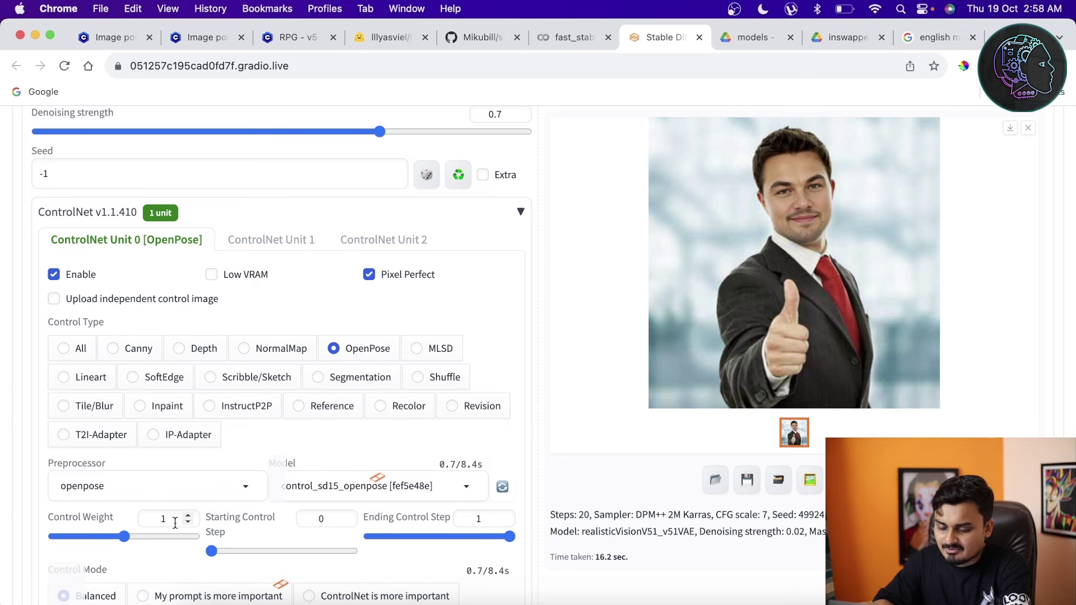
Generate the img2img image with the OpenPose ControlNet settings and compare its pose with the source image
{"action": "scroll", "coordinate": [378, 415], "scroll_direction": "down", "scroll_amount": 5}
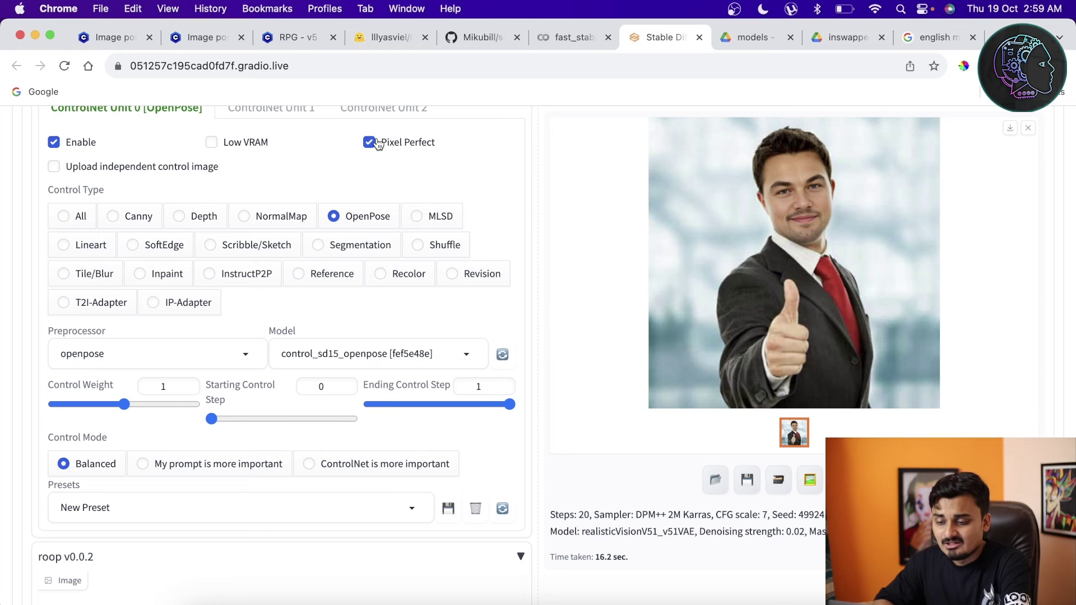
{"action": "scroll", "coordinate": [305, 170], "scroll_direction": "up", "scroll_amount": 3}
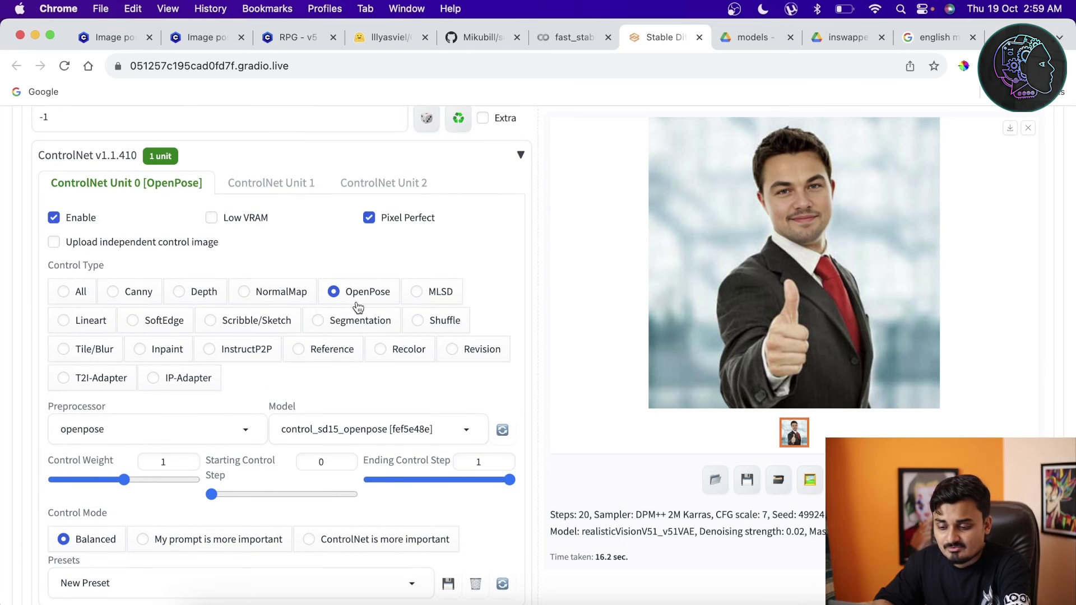
{"action": "scroll", "coordinate": [358, 307], "scroll_direction": "up", "scroll_amount": 15}
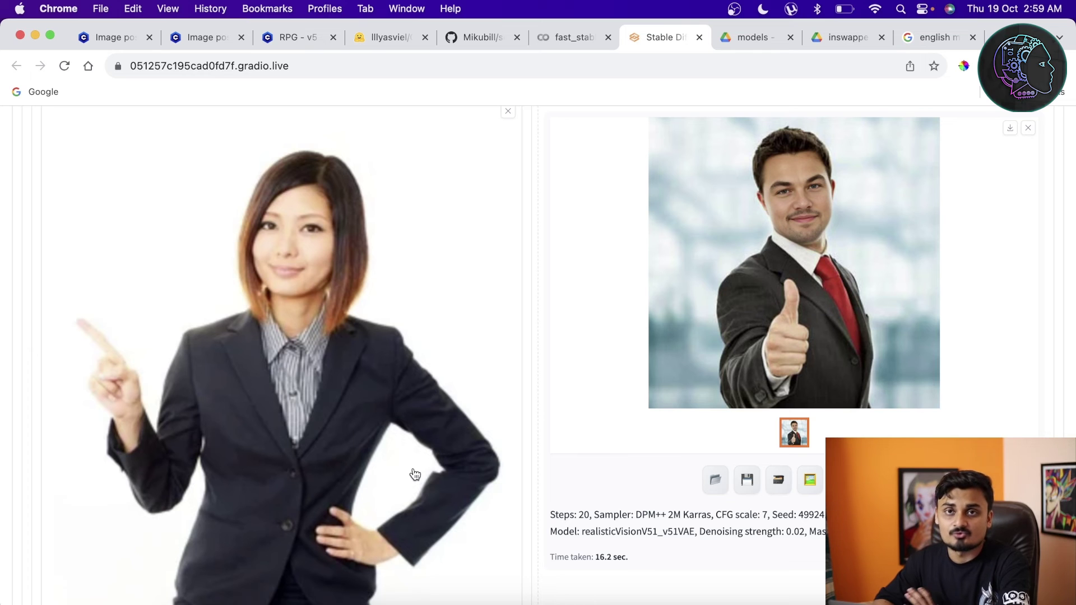
{"action": "scroll", "coordinate": [415, 475], "scroll_direction": "up", "scroll_amount": 5}
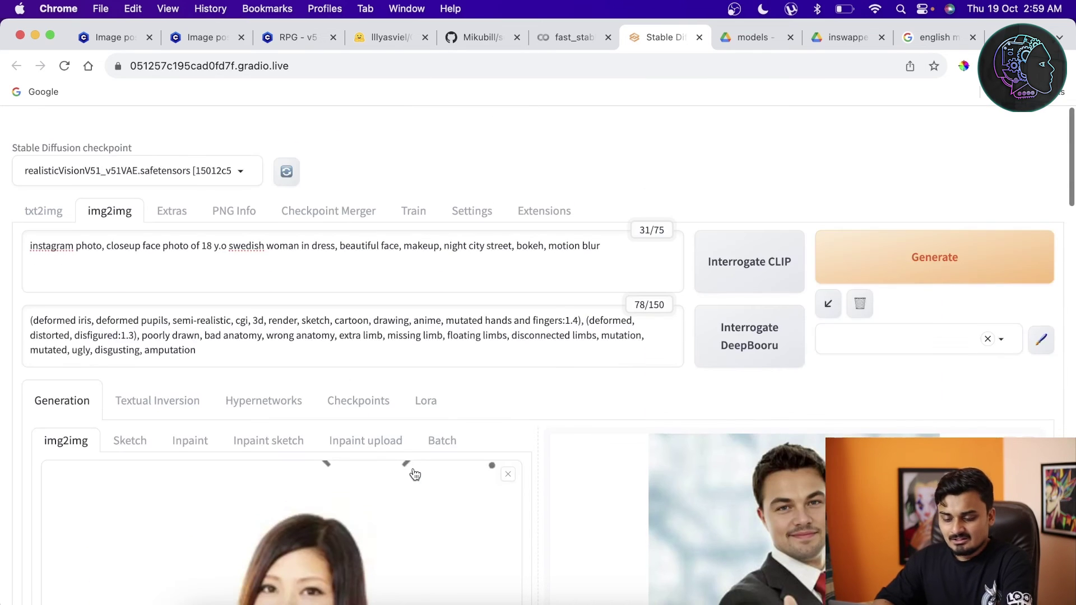
{"action": "scroll", "coordinate": [414, 475], "scroll_direction": "down", "scroll_amount": 5}
{"action": "scroll", "coordinate": [348, 492], "scroll_direction": "up", "scroll_amount": 5}
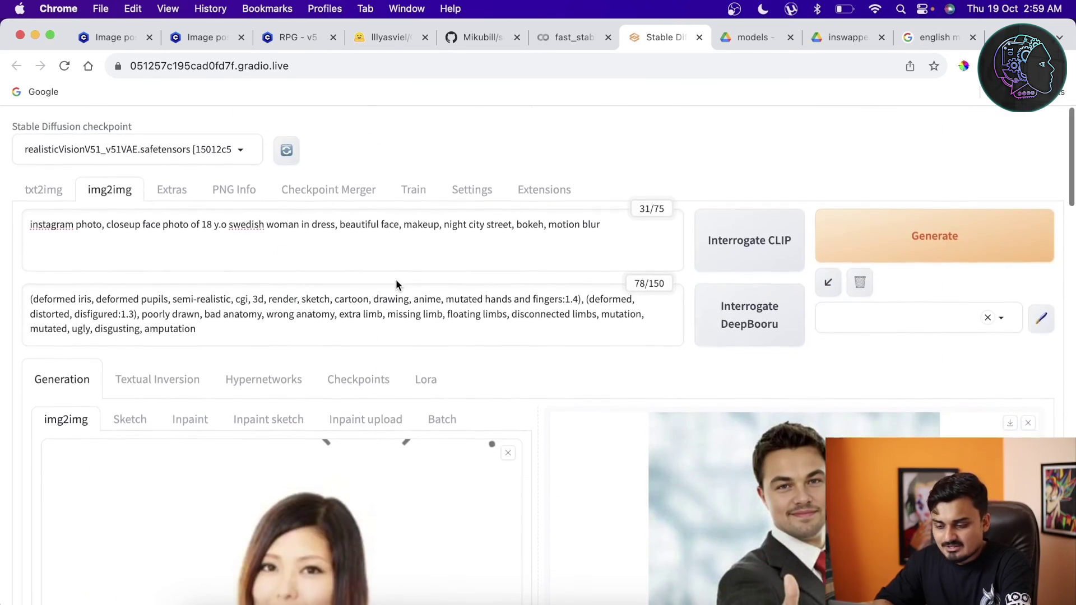
{"action": "left_click", "coordinate": [884, 240]}
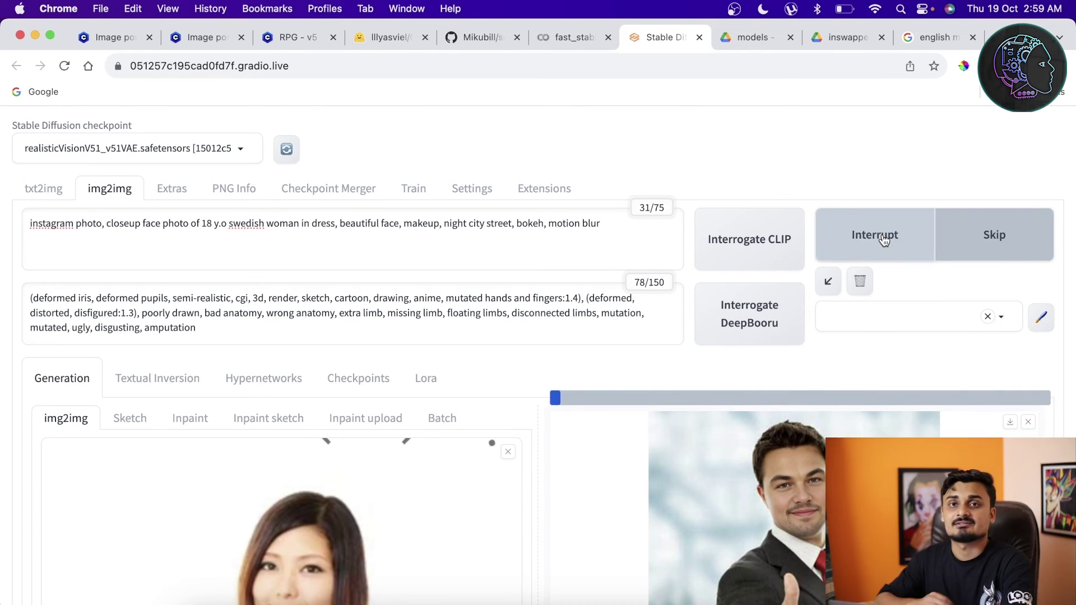
{"action": "scroll", "coordinate": [924, 263], "scroll_direction": "down", "scroll_amount": 3}
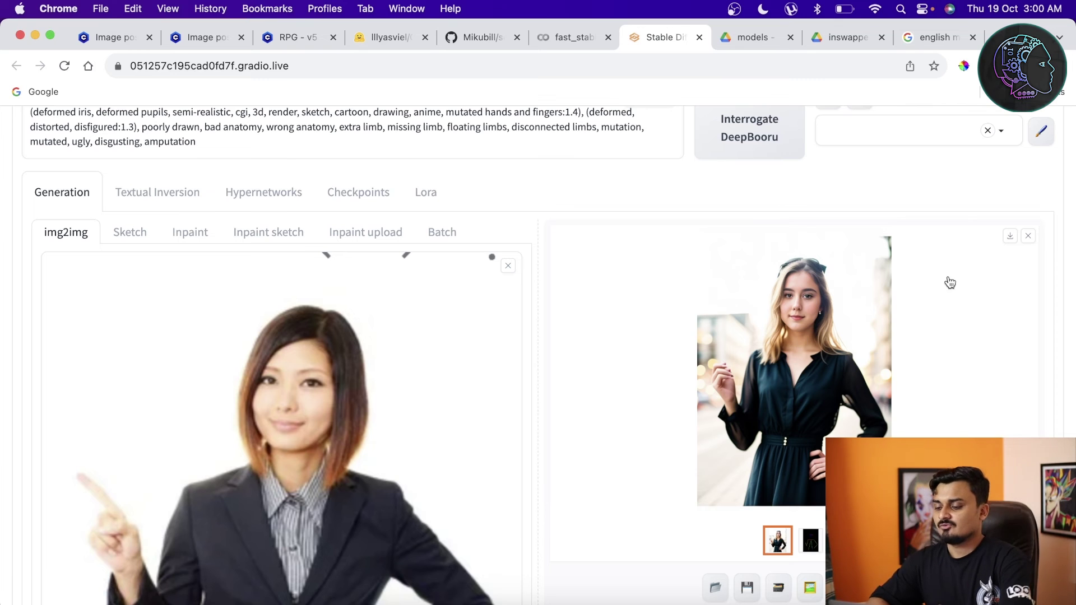
{"action": "scroll", "coordinate": [946, 303], "scroll_direction": "down", "scroll_amount": 3}
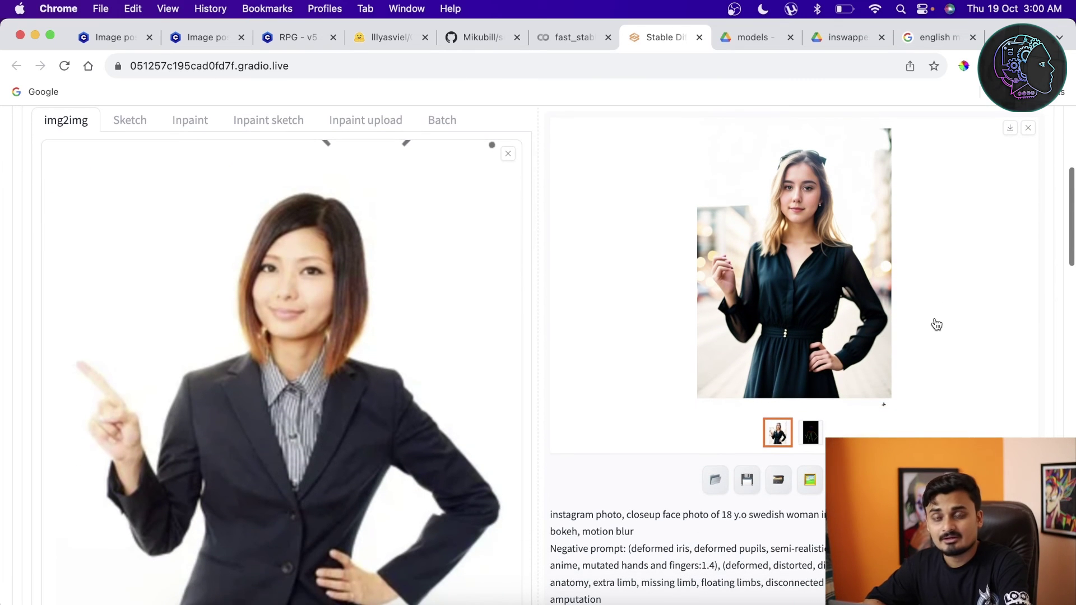
{"action": "scroll", "coordinate": [476, 400], "scroll_direction": "down", "scroll_amount": 1}
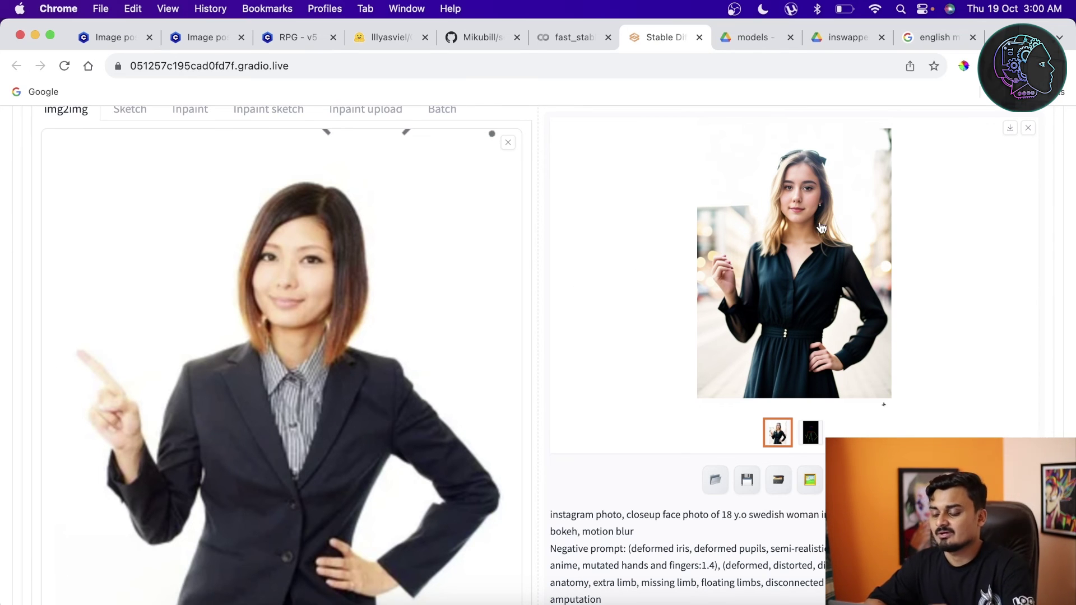
{"action": "scroll", "coordinate": [820, 227], "scroll_direction": "down", "scroll_amount": 2}
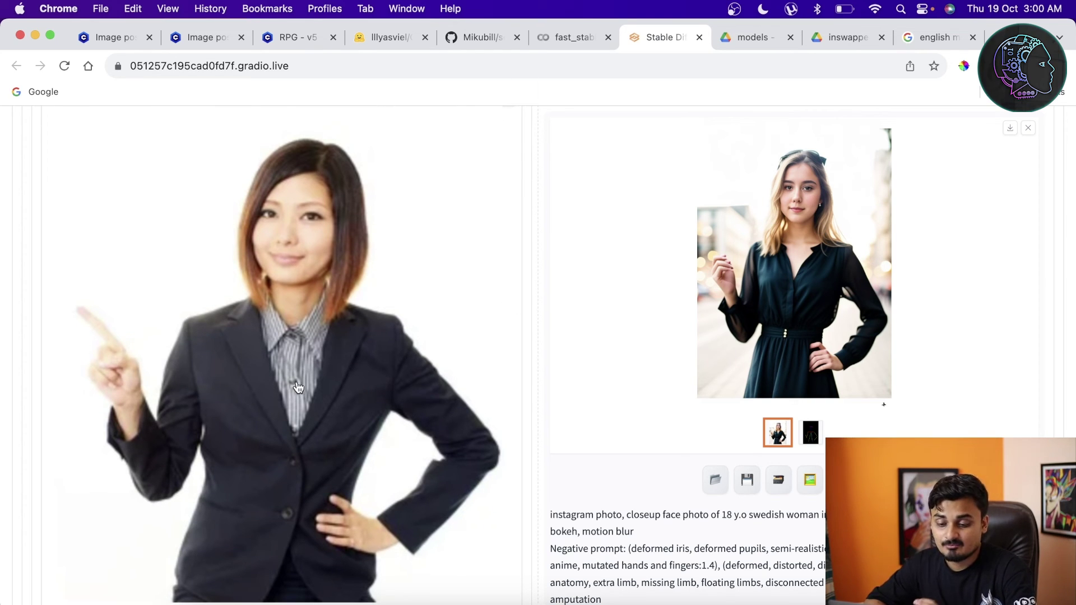
{"action": "scroll", "coordinate": [656, 284], "scroll_direction": "up", "scroll_amount": 8}
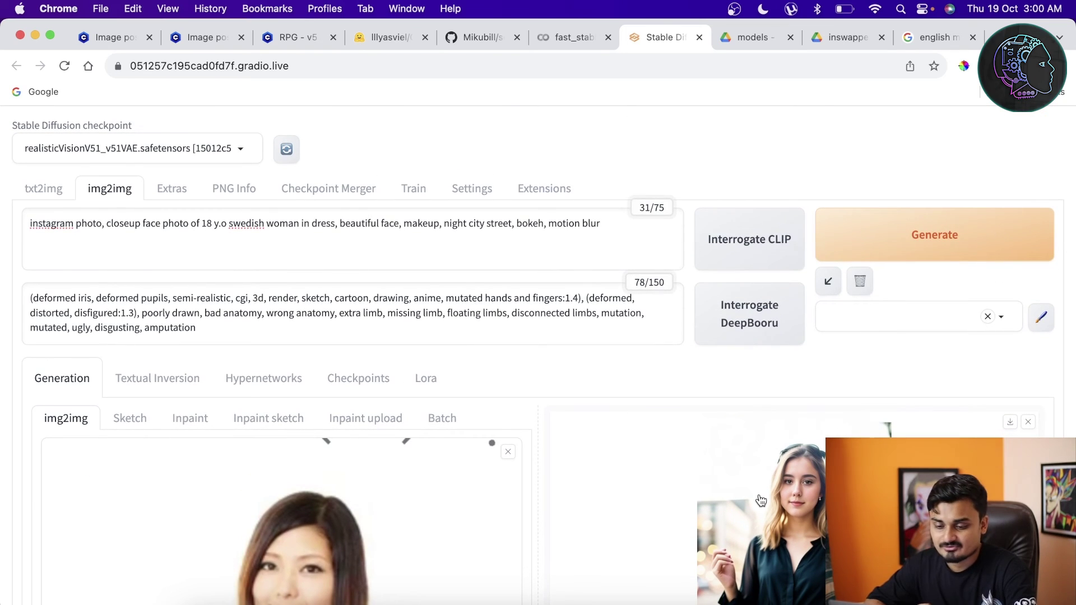
Enable roop v0.0.2 in img2img and load a woman's portrait from the face swap folder as the face image
{"action": "scroll", "coordinate": [762, 500], "scroll_direction": "down", "scroll_amount": 5}
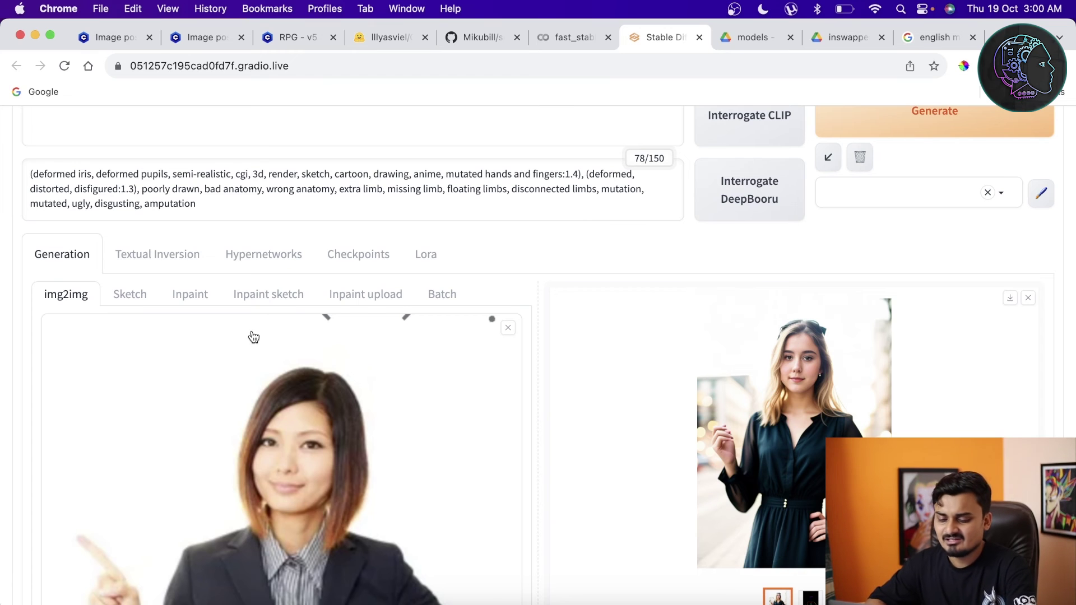
{"action": "scroll", "coordinate": [253, 335], "scroll_direction": "down", "scroll_amount": 15}
{"action": "scroll", "coordinate": [254, 335], "scroll_direction": "down", "scroll_amount": 5}
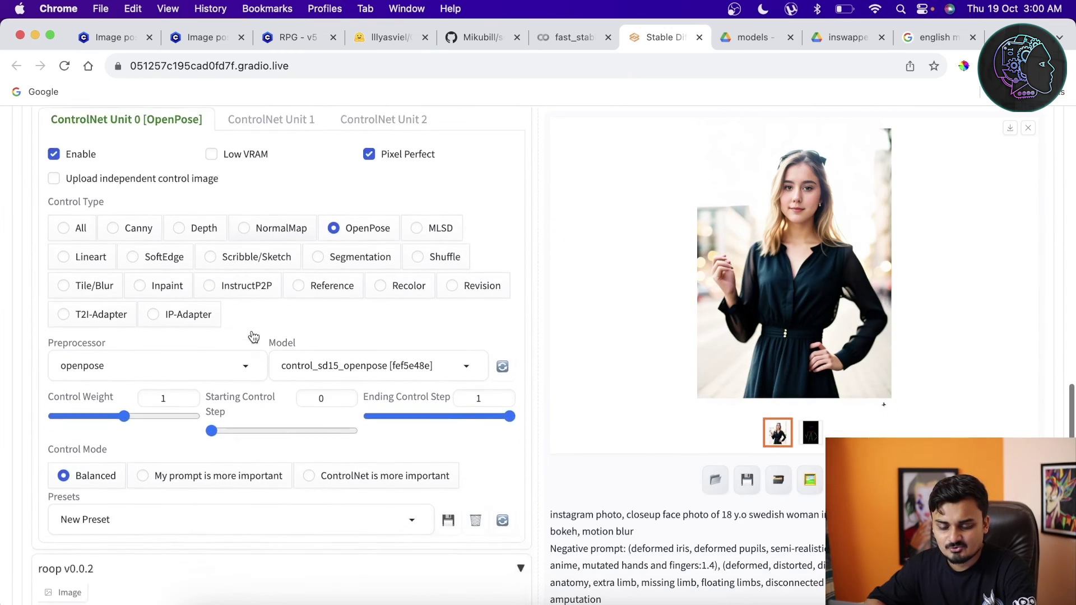
{"action": "scroll", "coordinate": [253, 335], "scroll_direction": "up", "scroll_amount": 5}
{"action": "scroll", "coordinate": [253, 335], "scroll_direction": "down", "scroll_amount": 7}
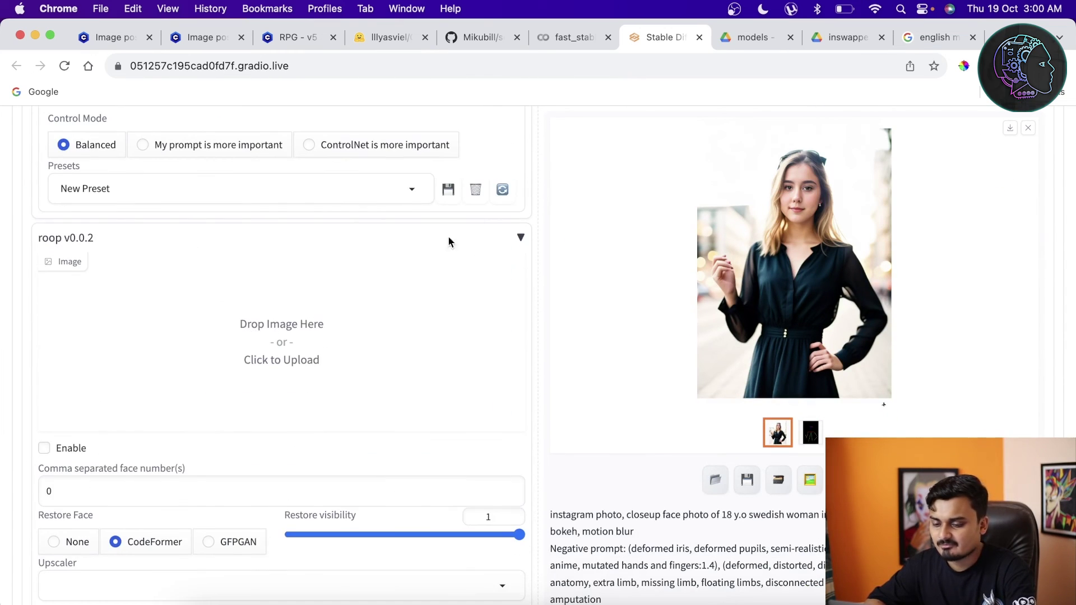
{"action": "left_click", "coordinate": [44, 448]}
{"action": "left_click", "coordinate": [277, 330]}
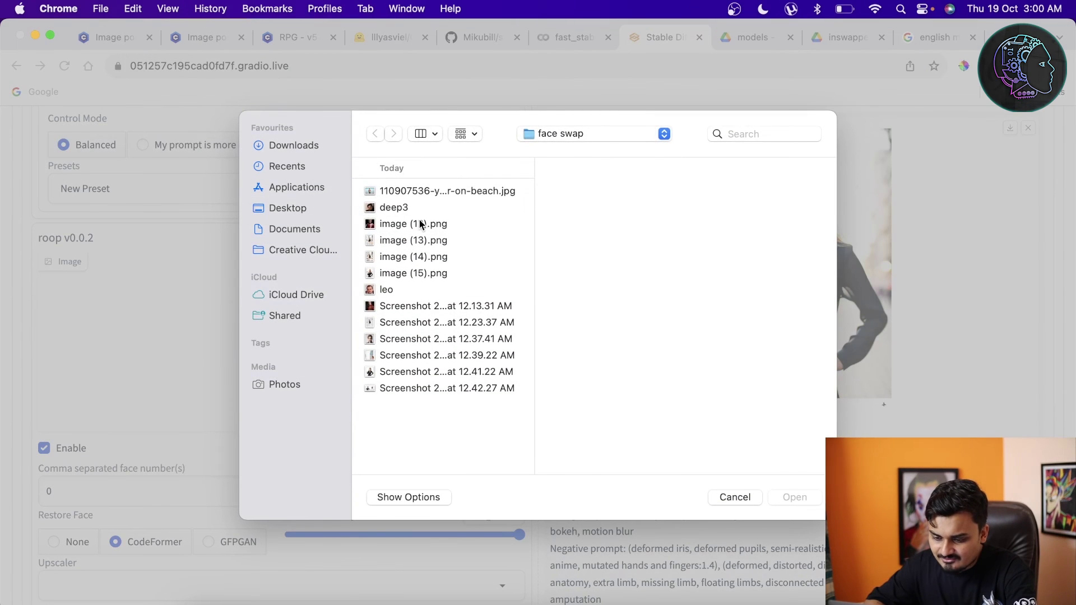
{"action": "left_click", "coordinate": [421, 225]}
{"action": "left_click", "coordinate": [417, 208]}
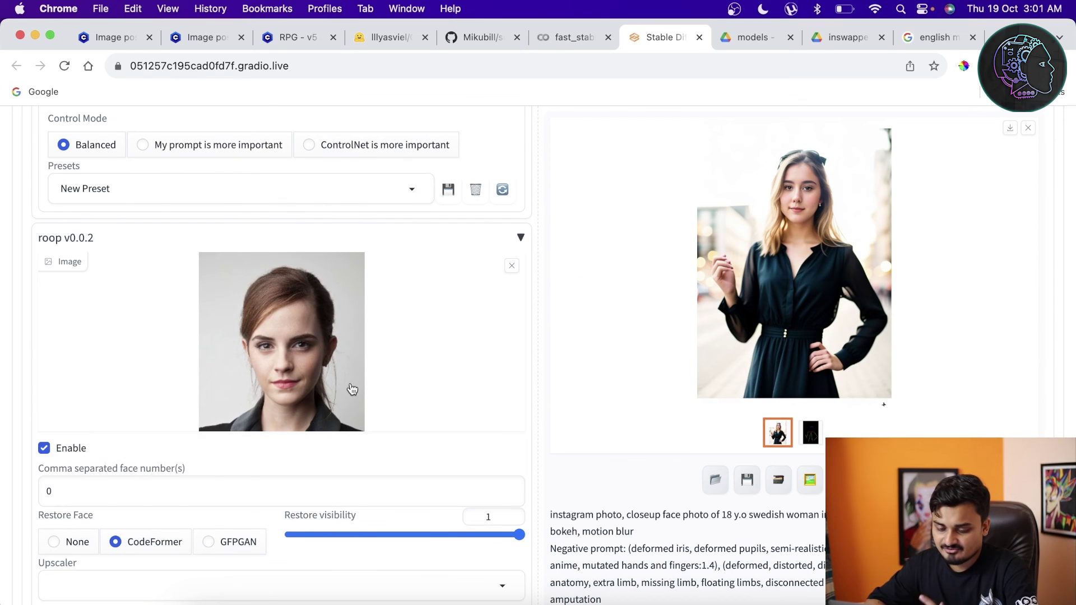
Generate the img2img image with both ControlNet and roop enabled, and compare the face-swapped output with the source image
{"action": "scroll", "coordinate": [418, 350], "scroll_direction": "up", "scroll_amount": 20}
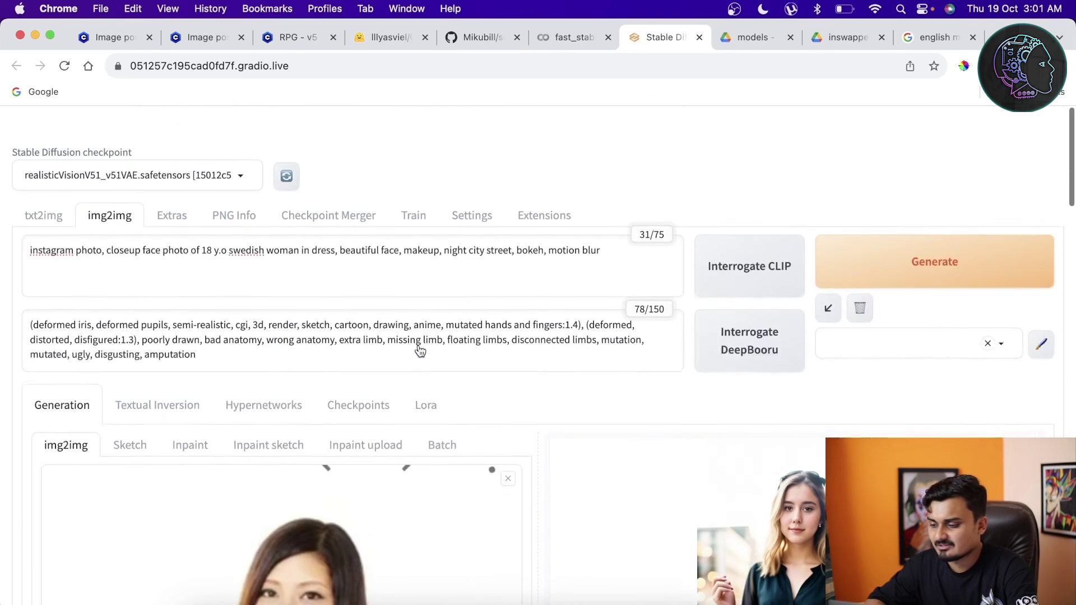
{"action": "left_click", "coordinate": [886, 235]}
{"action": "scroll", "coordinate": [779, 151], "scroll_direction": "down", "scroll_amount": 3}
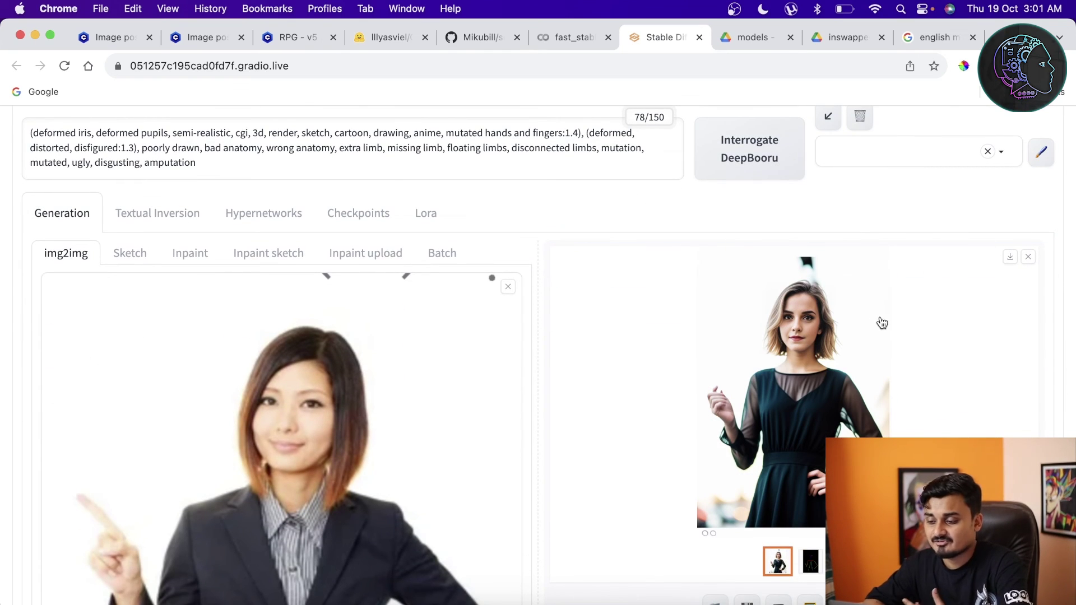
{"action": "scroll", "coordinate": [880, 323], "scroll_direction": "up", "scroll_amount": 2}
{"action": "scroll", "coordinate": [881, 323], "scroll_direction": "up", "scroll_amount": 1}
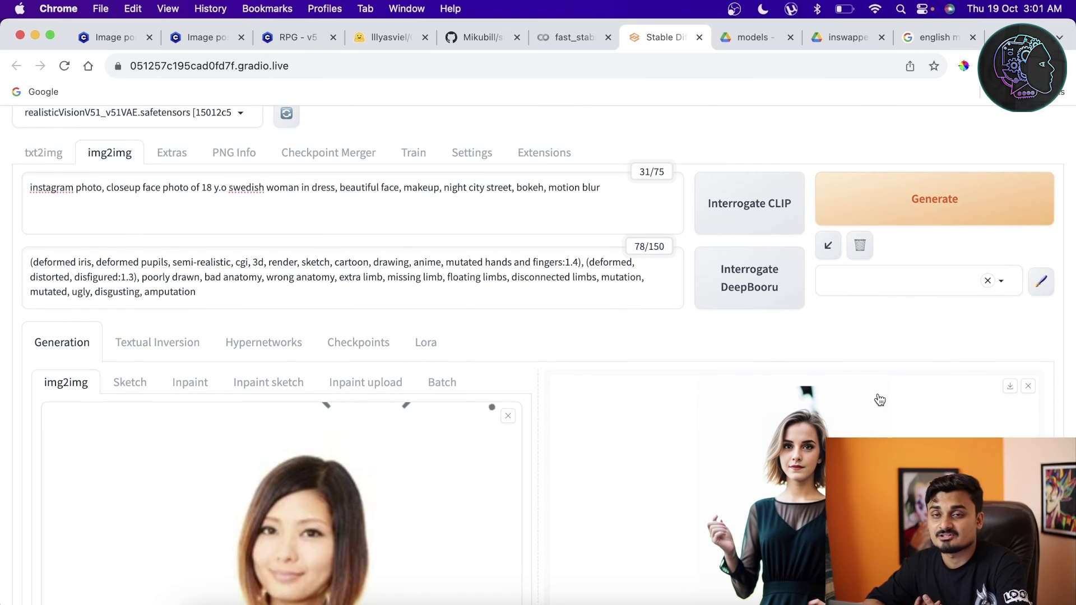
{"action": "scroll", "coordinate": [879, 399], "scroll_direction": "down", "scroll_amount": 10}
{"action": "scroll", "coordinate": [885, 336], "scroll_direction": "up", "scroll_amount": 5}
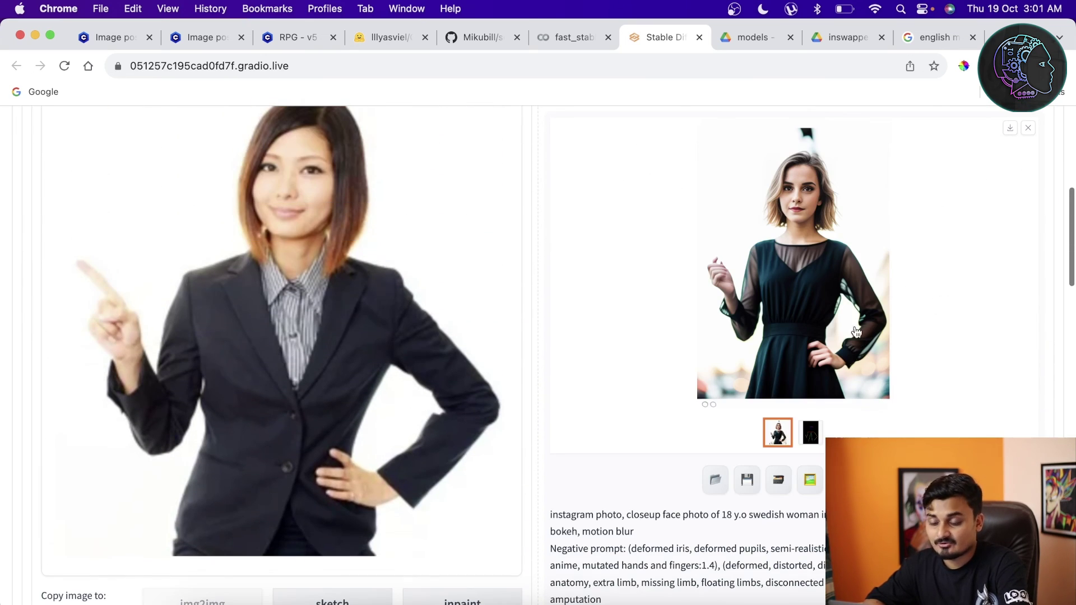
Review the img2img generation, ControlNet OpenPose and roop settings alongside the source image and the face-swapped output
{"action": "scroll", "coordinate": [885, 309], "scroll_direction": "down", "scroll_amount": 3}
{"action": "scroll", "coordinate": [815, 552], "scroll_direction": "down", "scroll_amount": 2}
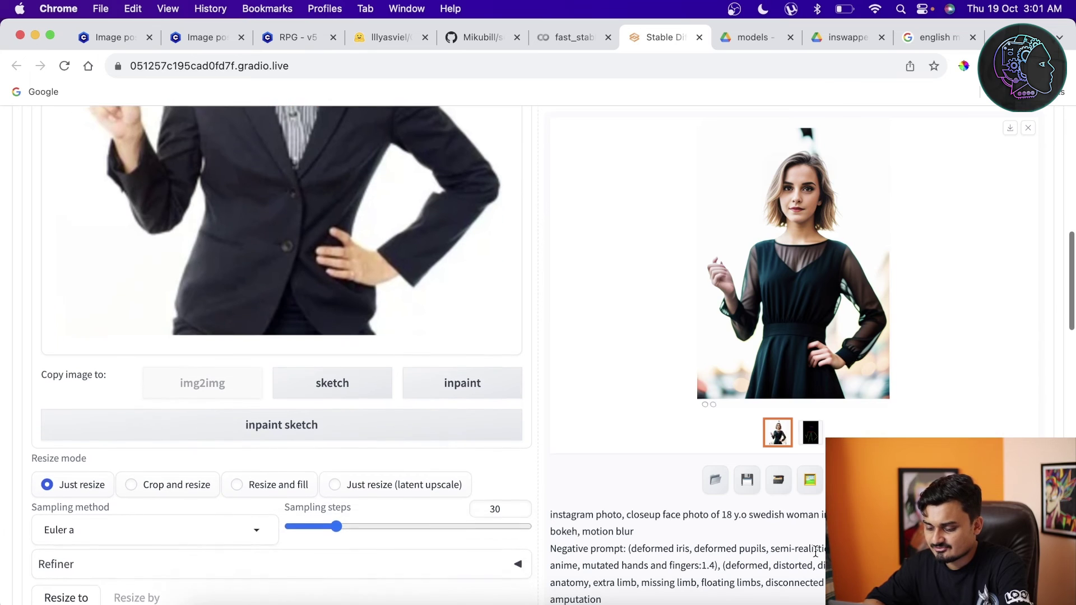
{"action": "scroll", "coordinate": [815, 552], "scroll_direction": "down", "scroll_amount": 2}
{"action": "scroll", "coordinate": [818, 588], "scroll_direction": "down", "scroll_amount": 3}
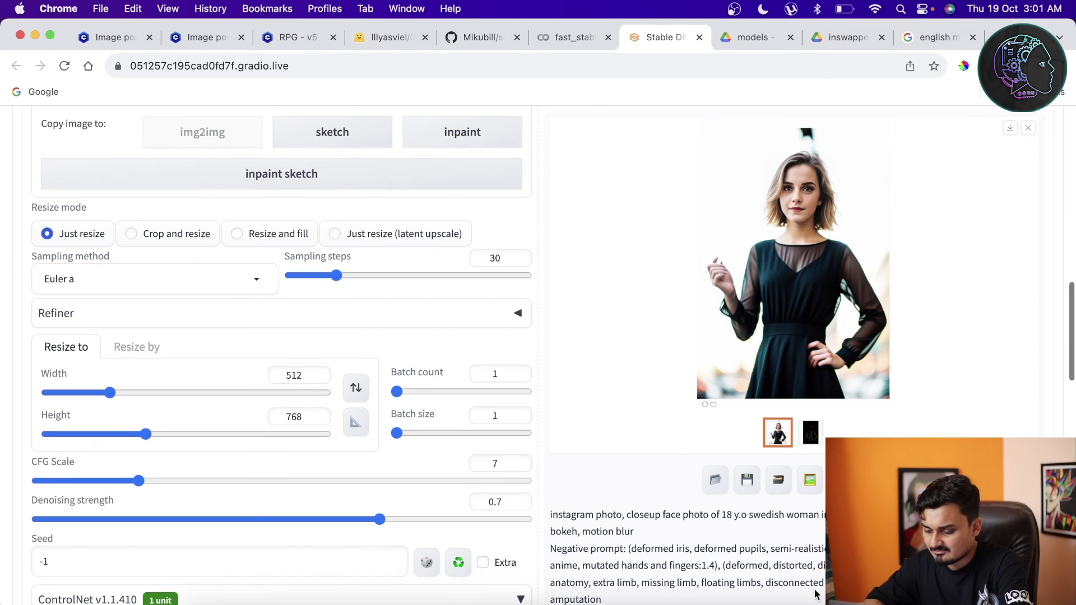
{"action": "scroll", "coordinate": [280, 356], "scroll_direction": "down", "scroll_amount": 15}
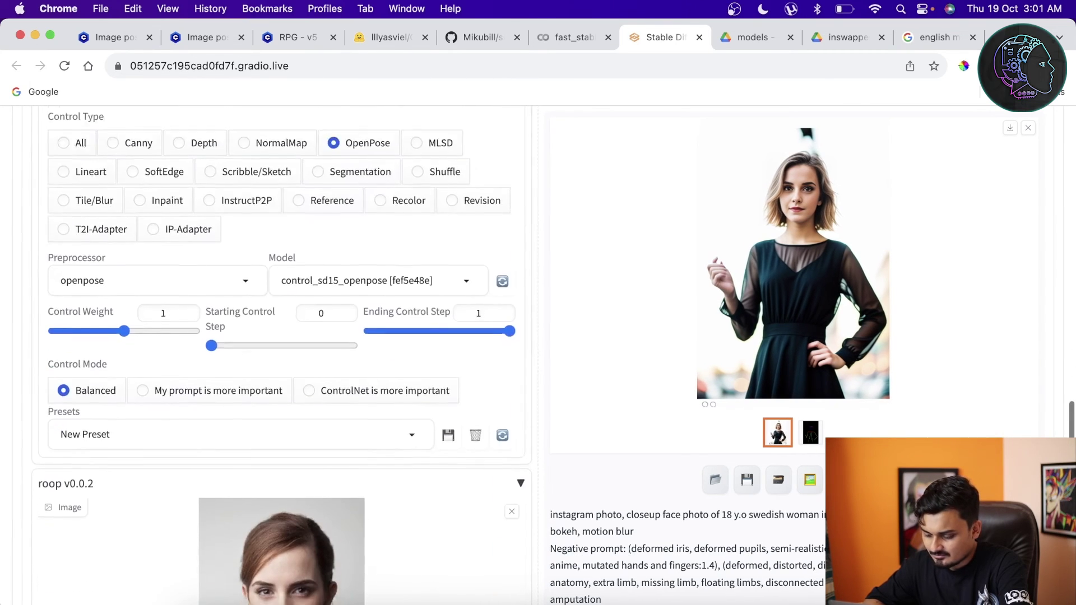
{"action": "scroll", "coordinate": [719, 550], "scroll_direction": "down", "scroll_amount": 7}
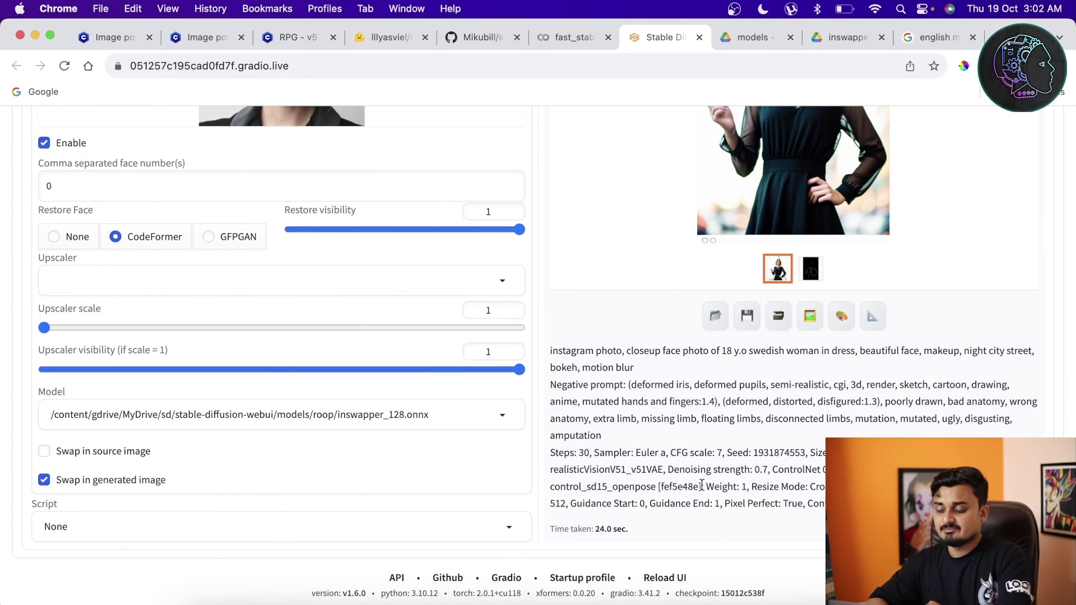
{"action": "scroll", "coordinate": [383, 410], "scroll_direction": "up", "scroll_amount": 15}
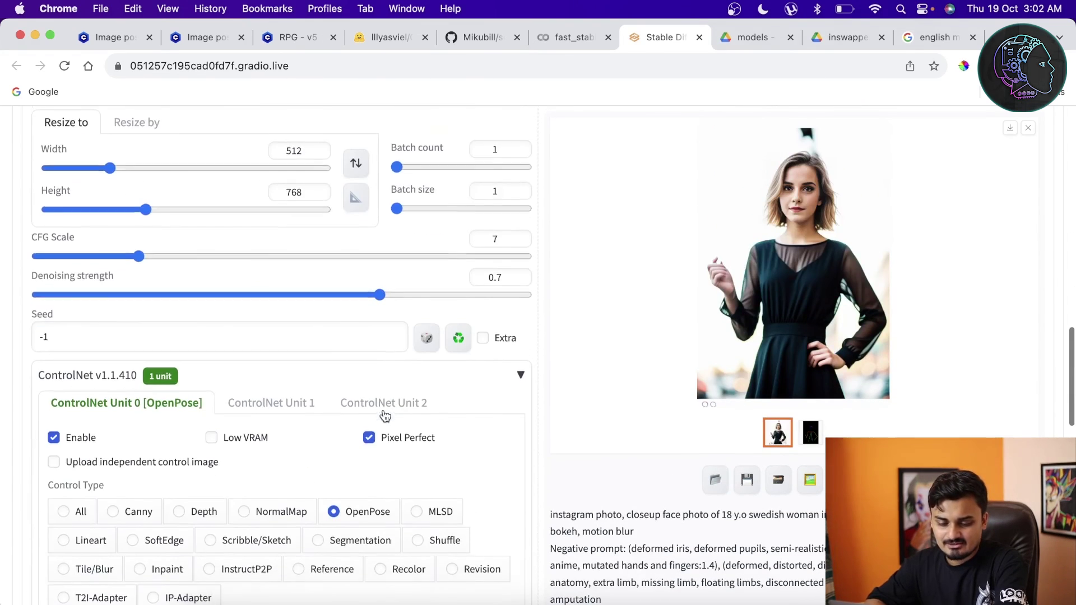
{"action": "scroll", "coordinate": [413, 365], "scroll_direction": "up", "scroll_amount": 10}
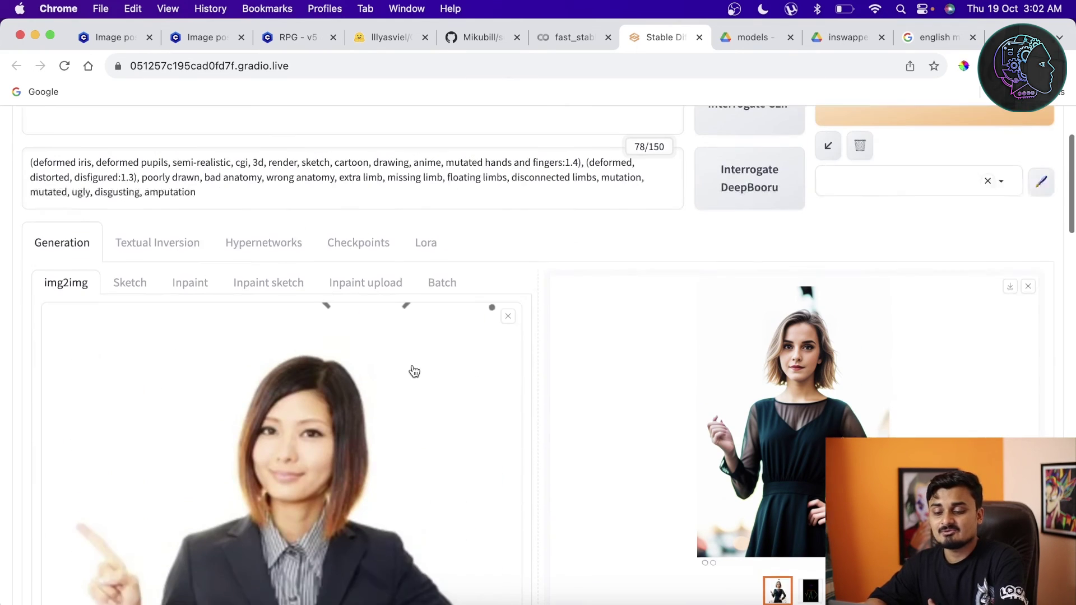
{"action": "scroll", "coordinate": [782, 298], "scroll_direction": "down", "scroll_amount": 3}
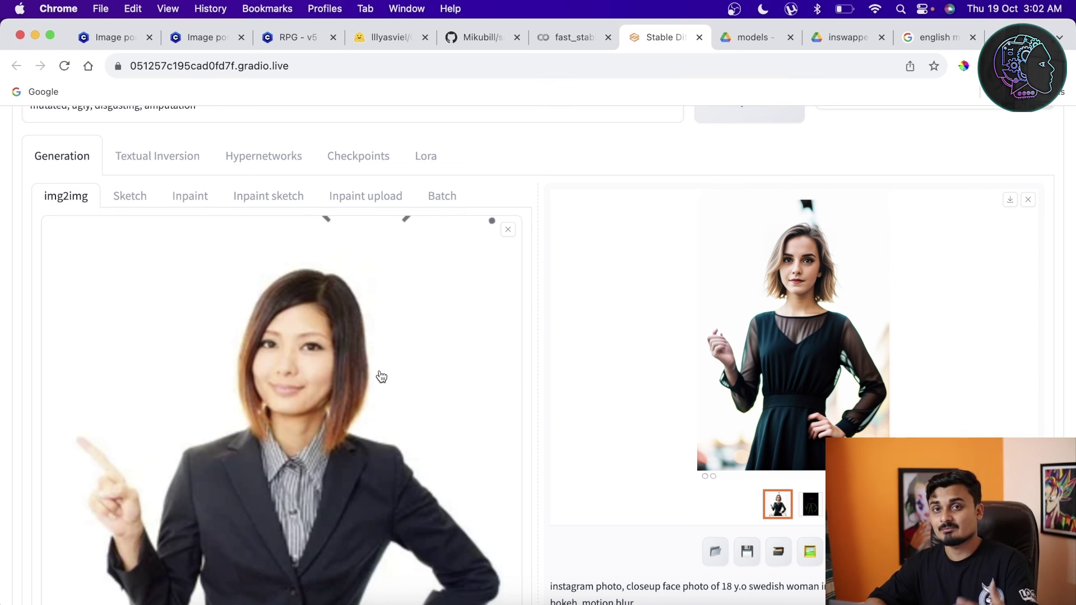
{"action": "scroll", "coordinate": [373, 331], "scroll_direction": "up", "scroll_amount": 5}
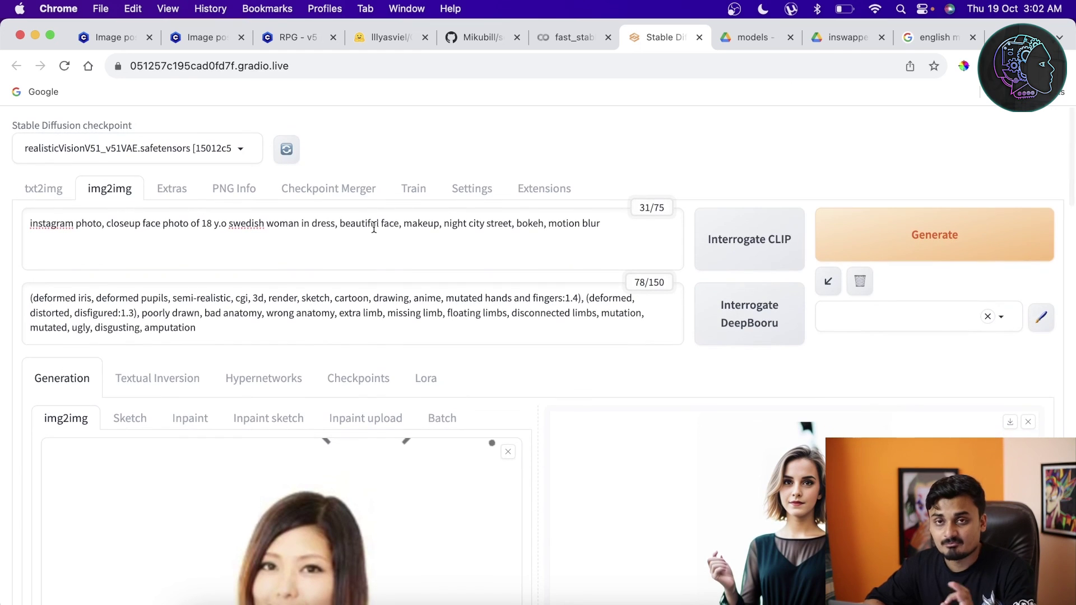
{"action": "scroll", "coordinate": [358, 479], "scroll_direction": "down", "scroll_amount": 10}
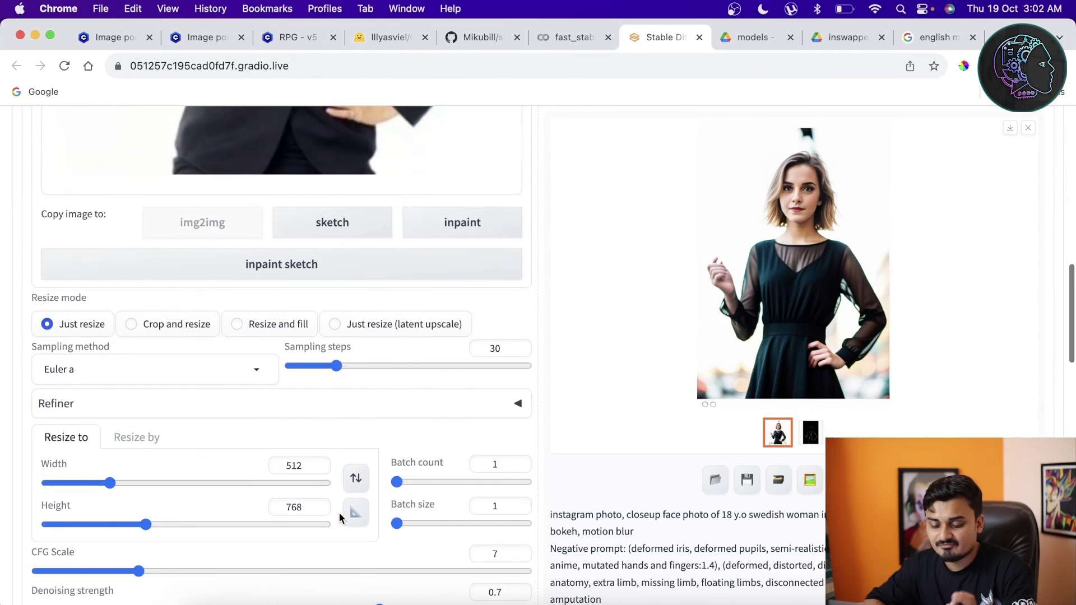
{"action": "scroll", "coordinate": [340, 493], "scroll_direction": "down", "scroll_amount": 8}
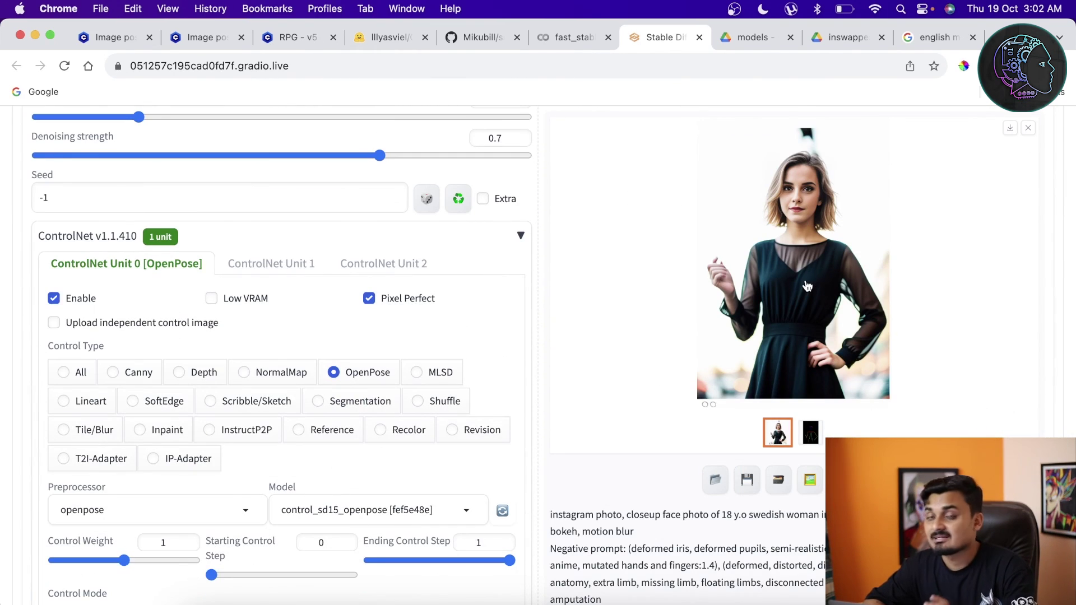